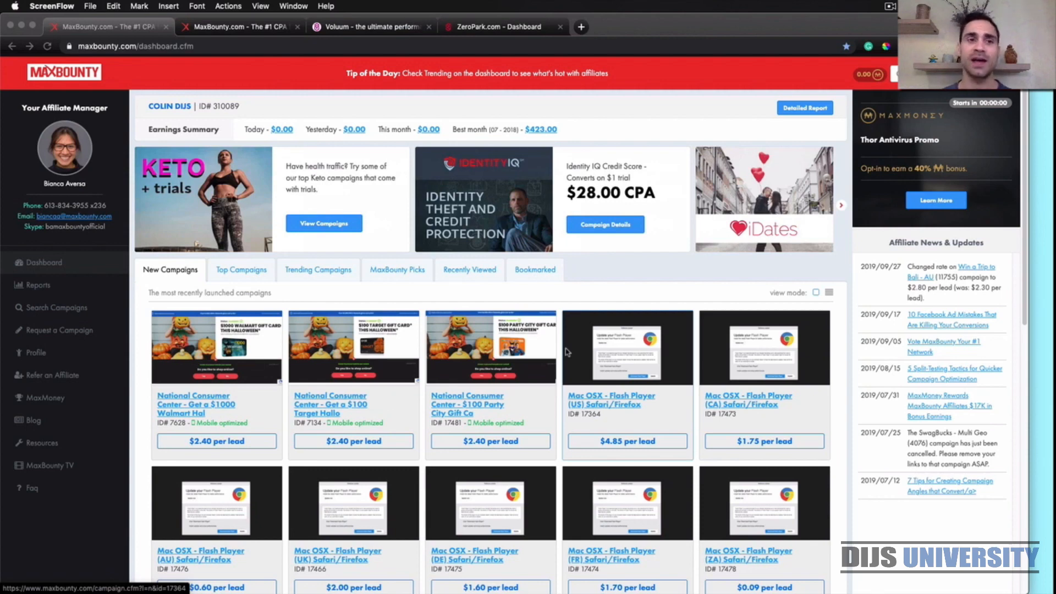
Look over the OfferX JB HiFi NZ campaign details in MaxBounty and the labeling notes, and switch to Voluum
{"action": "left_click", "coordinate": [247, 28]}
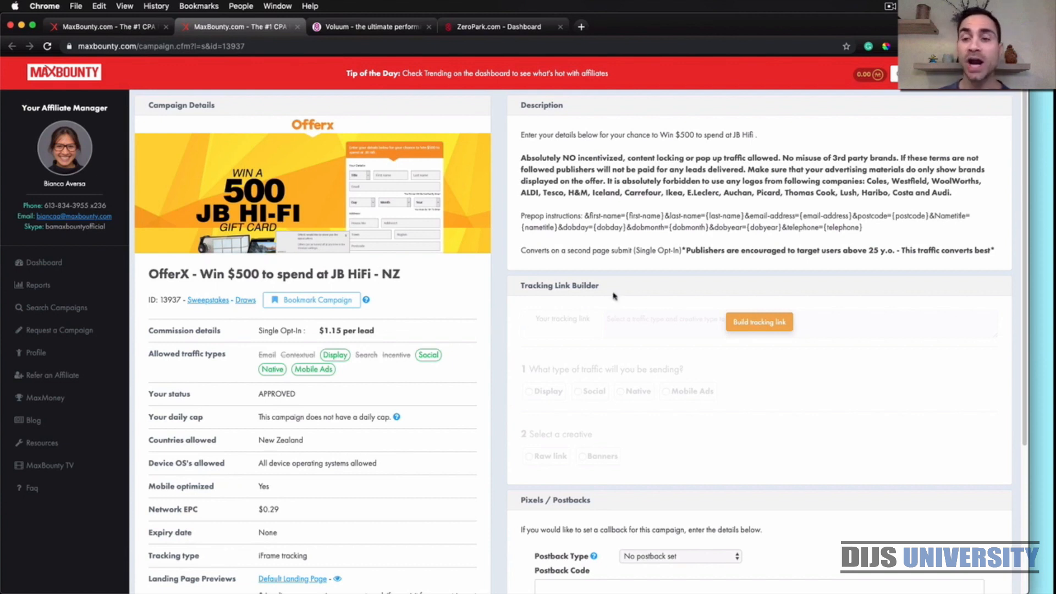
{"action": "left_click", "coordinate": [1036, 351]}
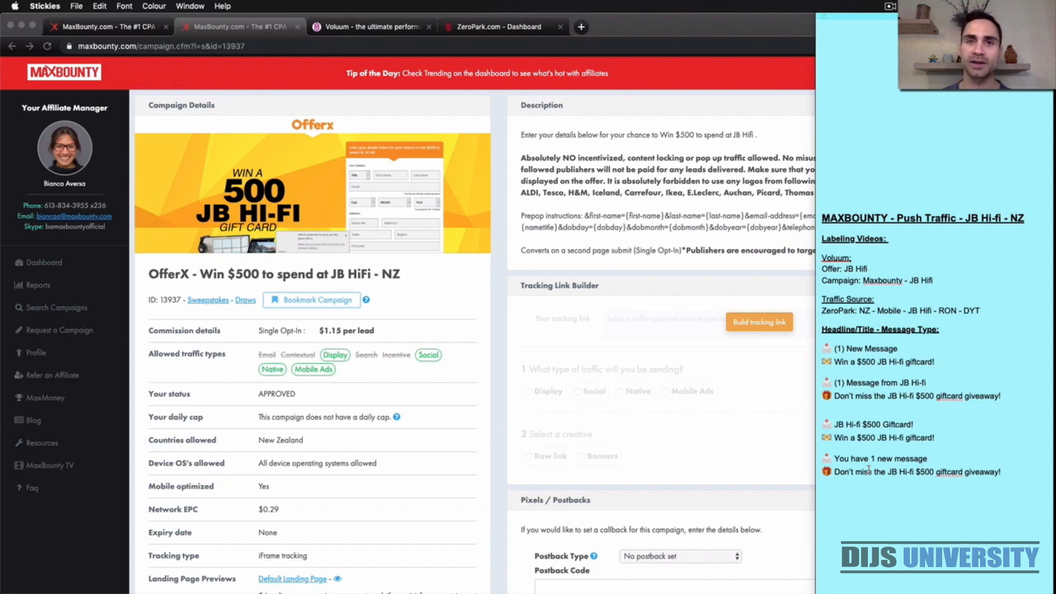
{"action": "left_click", "coordinate": [405, 32]}
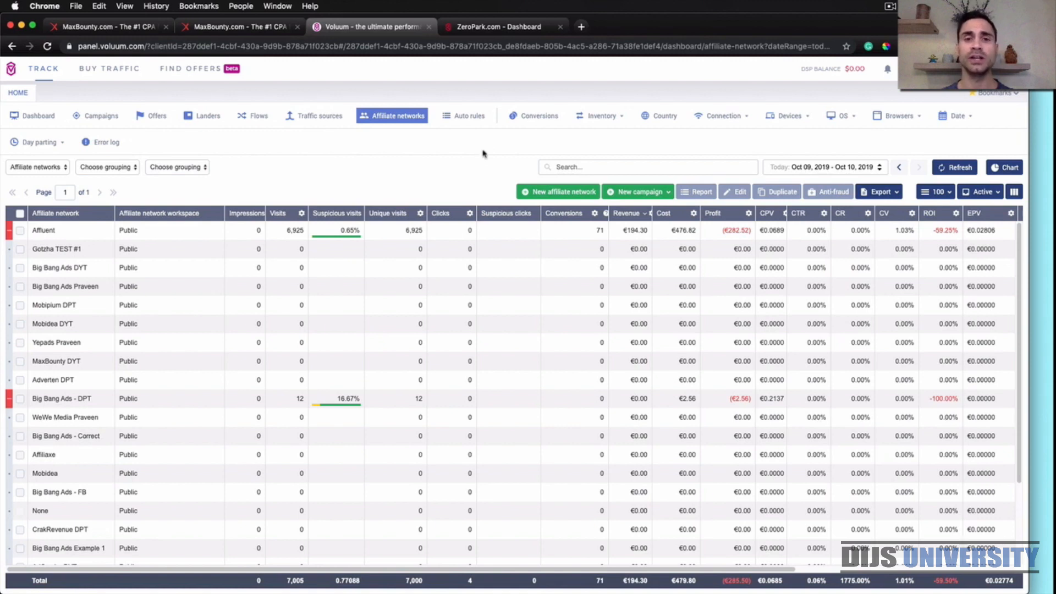
{"action": "left_click", "coordinate": [527, 194]}
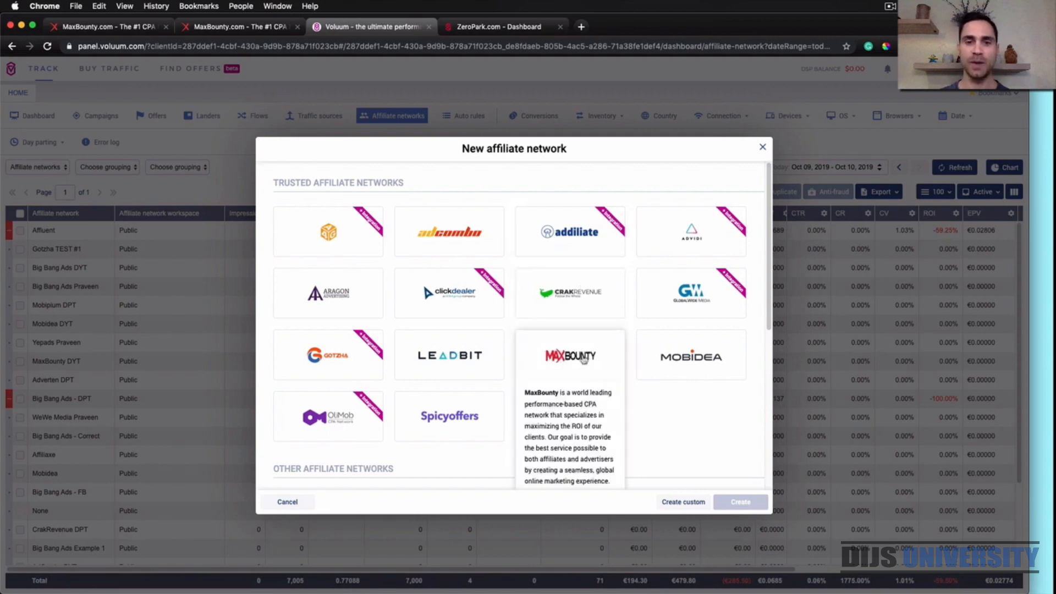
{"action": "left_click", "coordinate": [584, 359]}
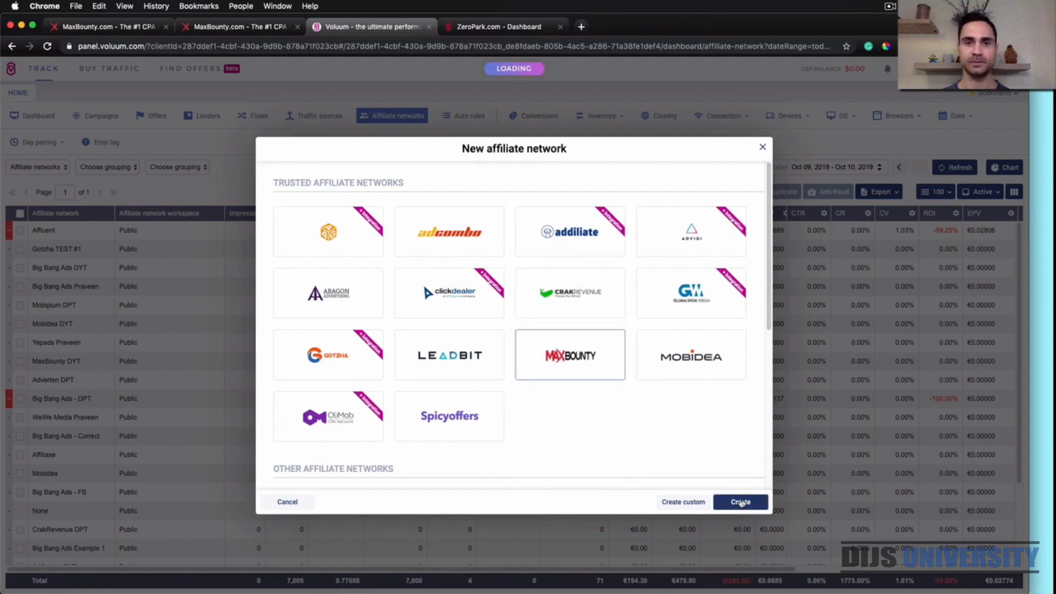
{"action": "left_click", "coordinate": [741, 502]}
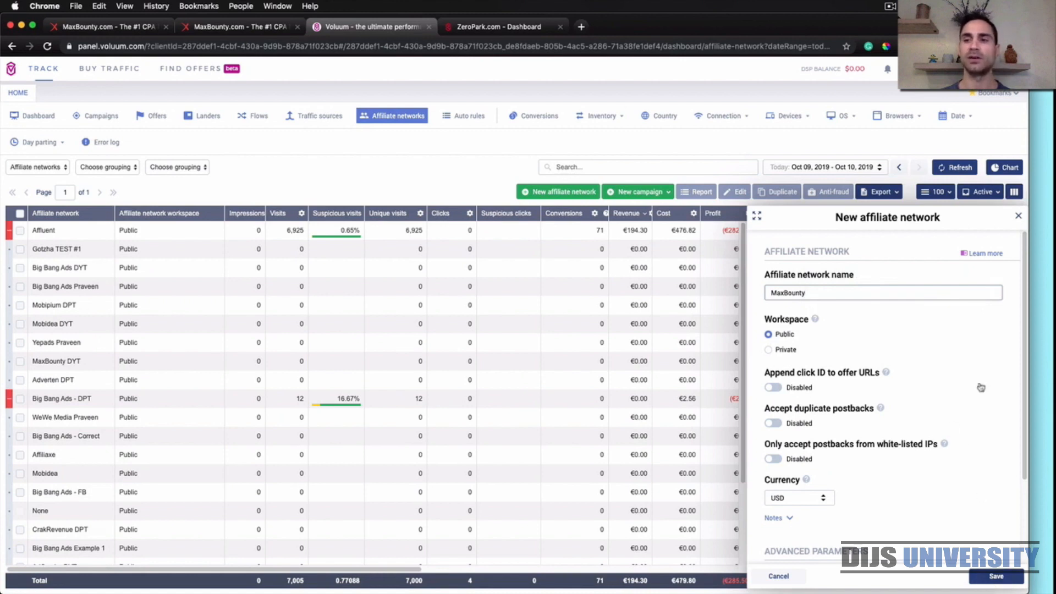
{"action": "left_click", "coordinate": [1019, 216]}
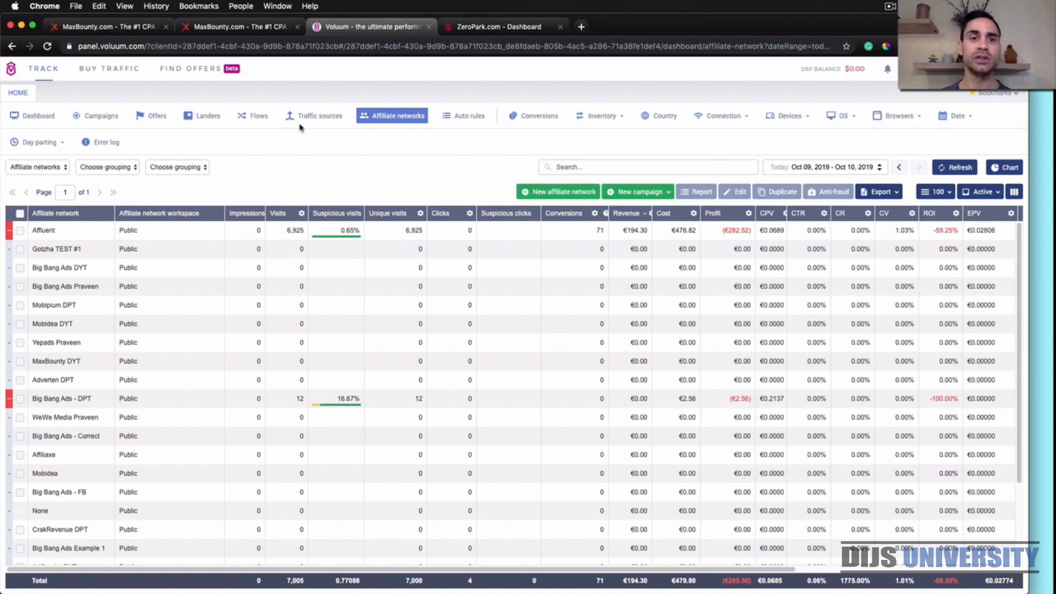
Start creating a new offer from scratch and set its affiliate network to MaxBounty DYT
{"action": "left_click", "coordinate": [315, 117]}
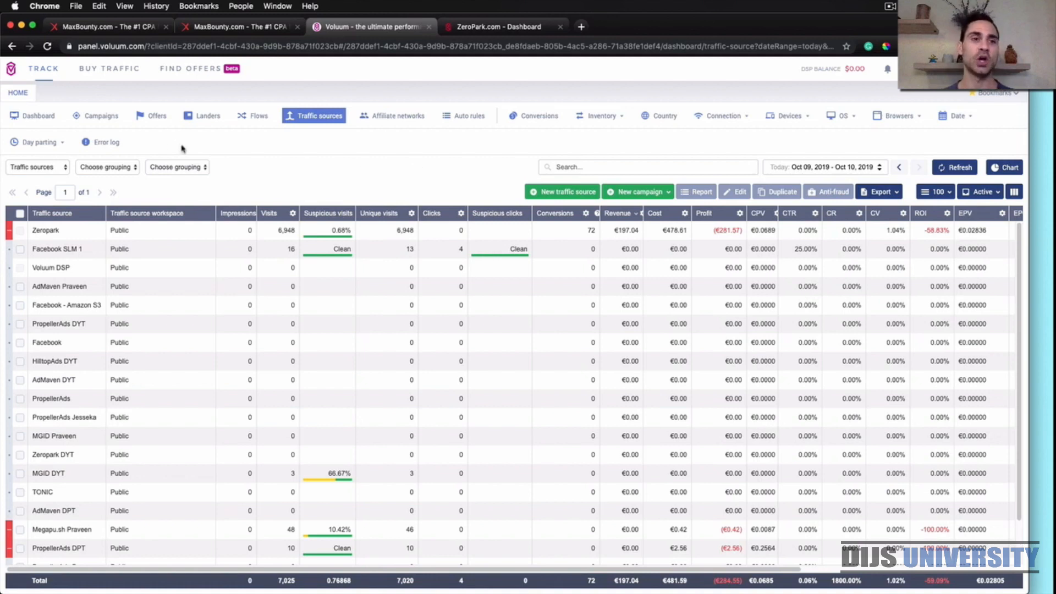
{"action": "left_click", "coordinate": [155, 117]}
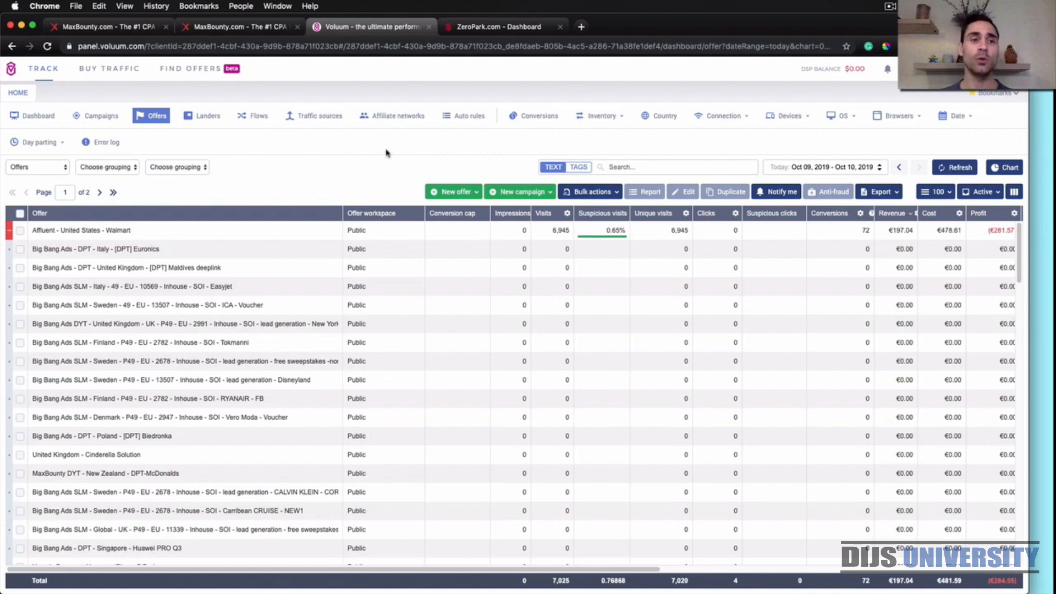
{"action": "left_click", "coordinate": [438, 194]}
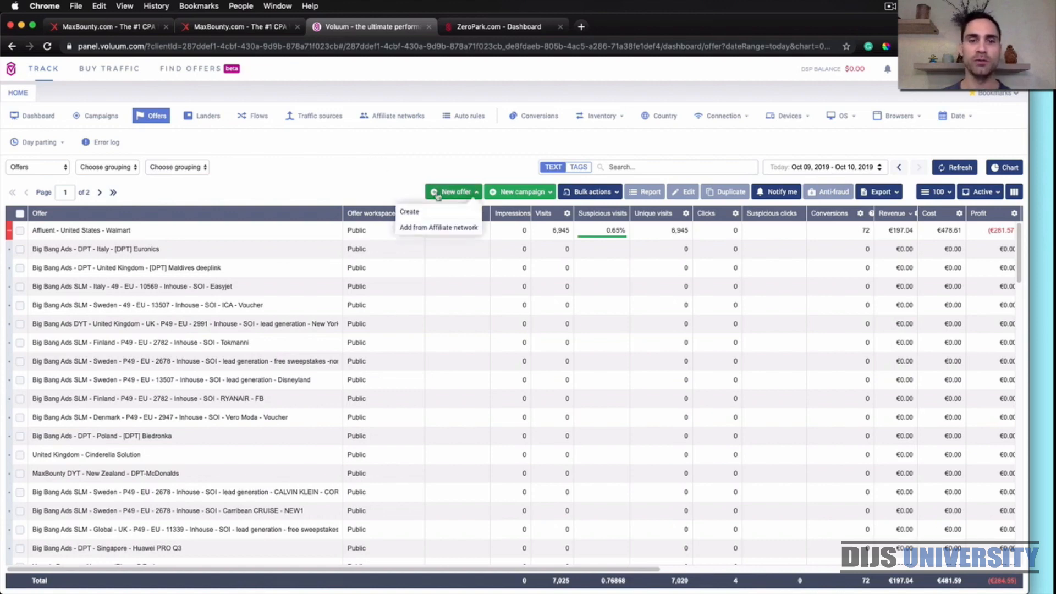
{"action": "left_click", "coordinate": [412, 212]}
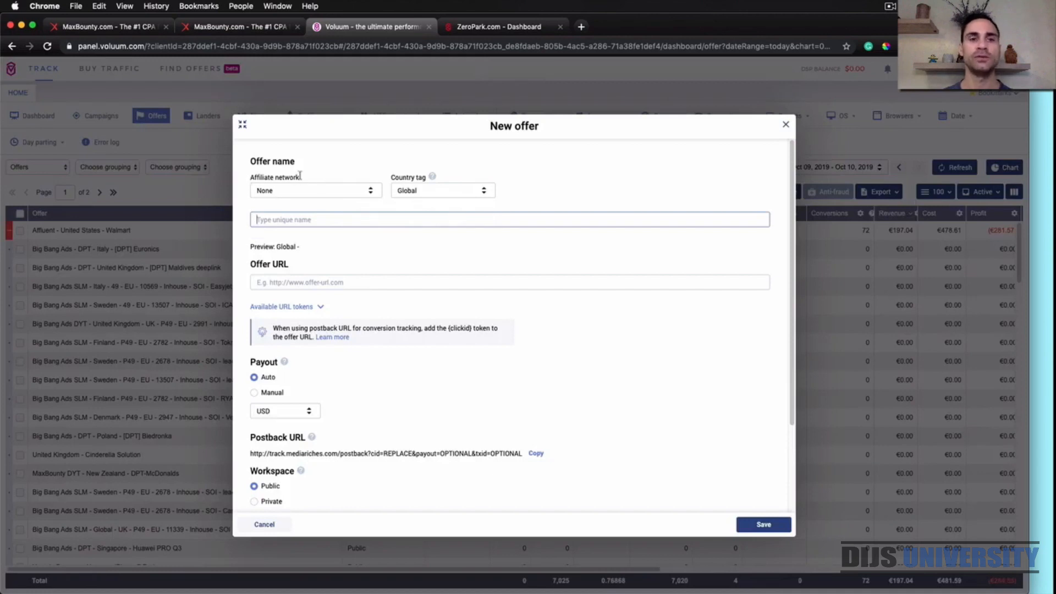
{"action": "left_click", "coordinate": [324, 190]}
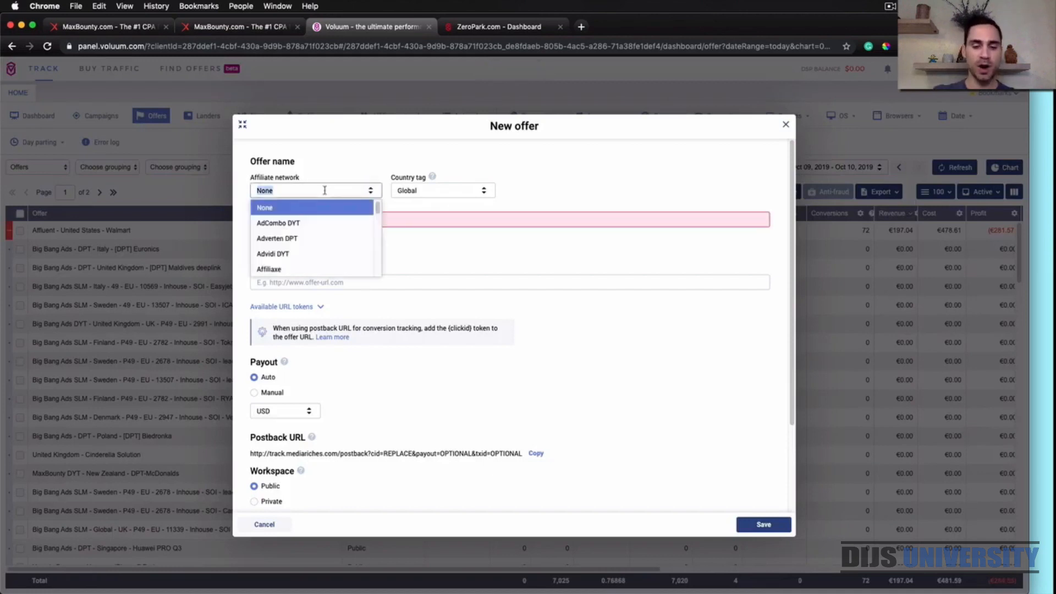
{"action": "type", "text": "max"}
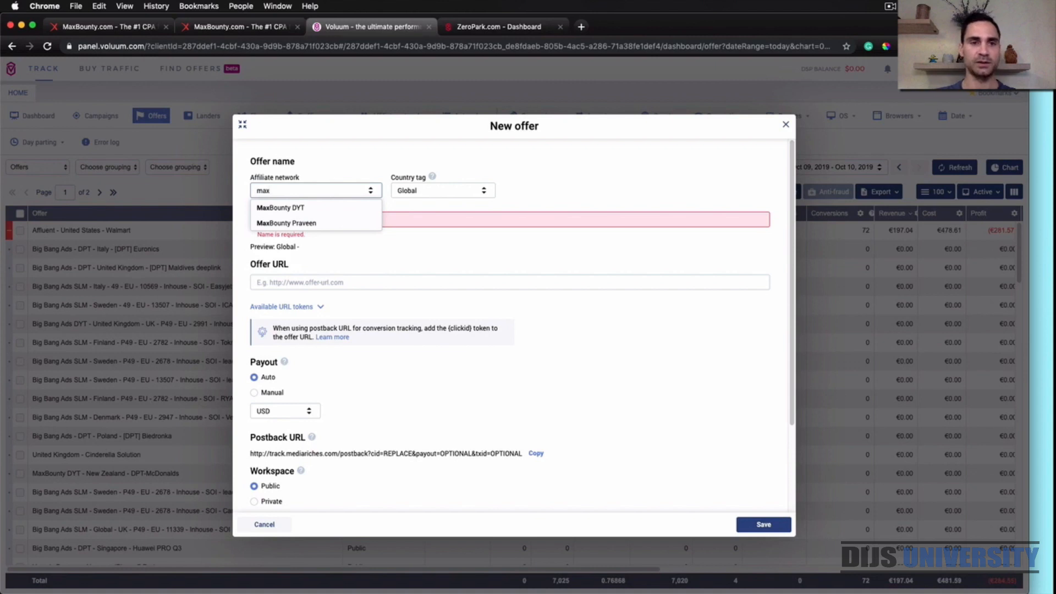
{"action": "left_click", "coordinate": [301, 208]}
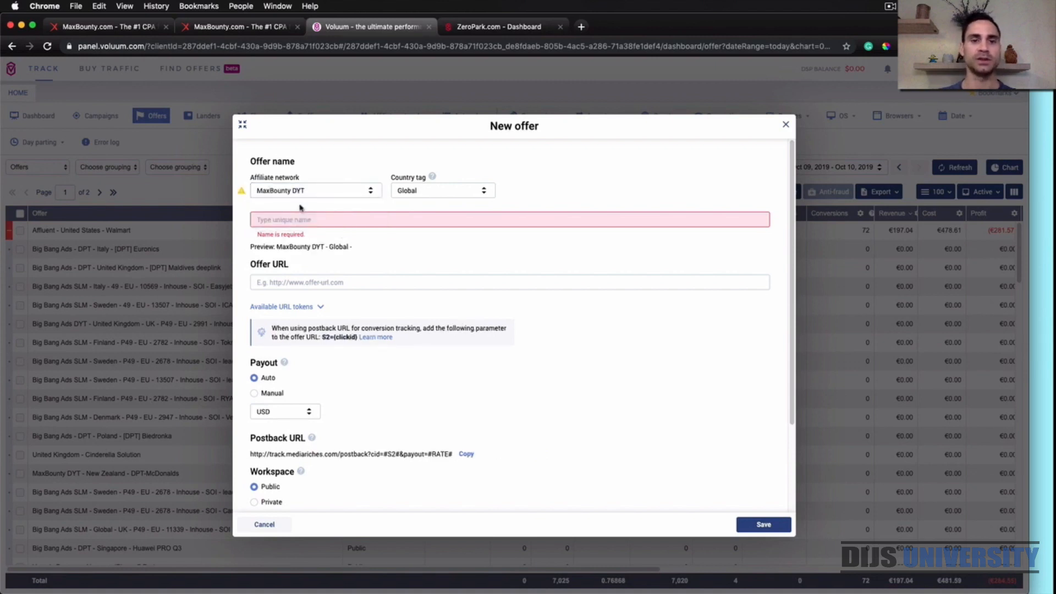
Set the new offer's country tag to New Zealand and name the offer JB Hi-fi
{"action": "left_click", "coordinate": [437, 189]}
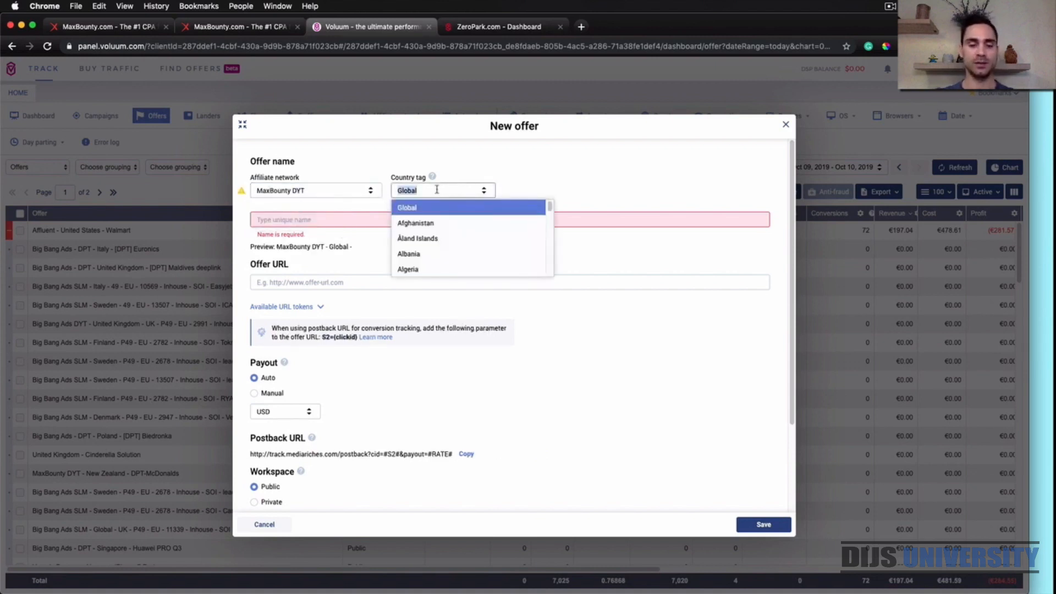
{"action": "type", "text": "new ze"}
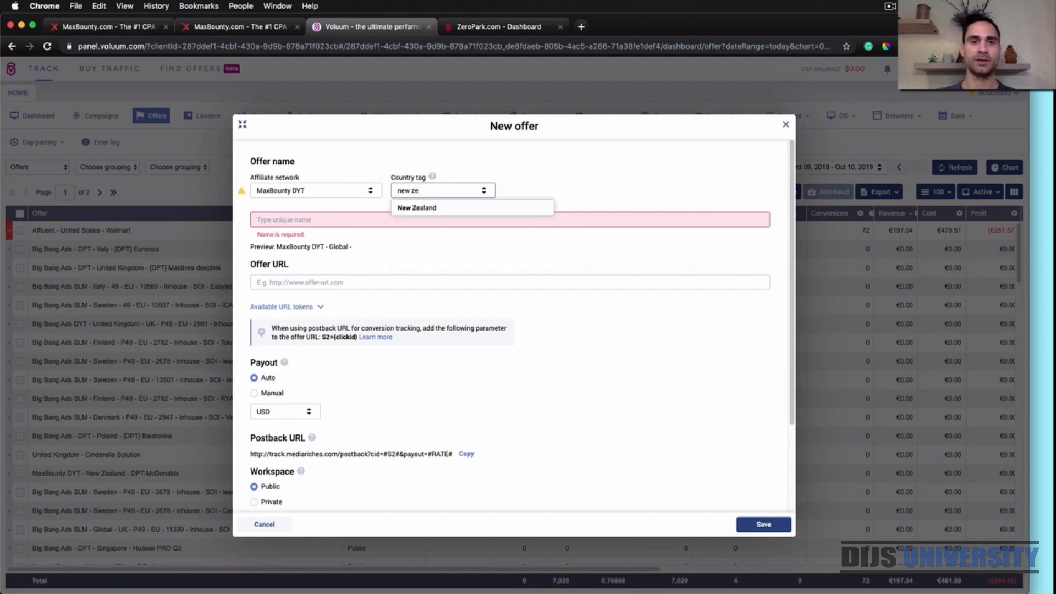
{"action": "left_click", "coordinate": [427, 208]}
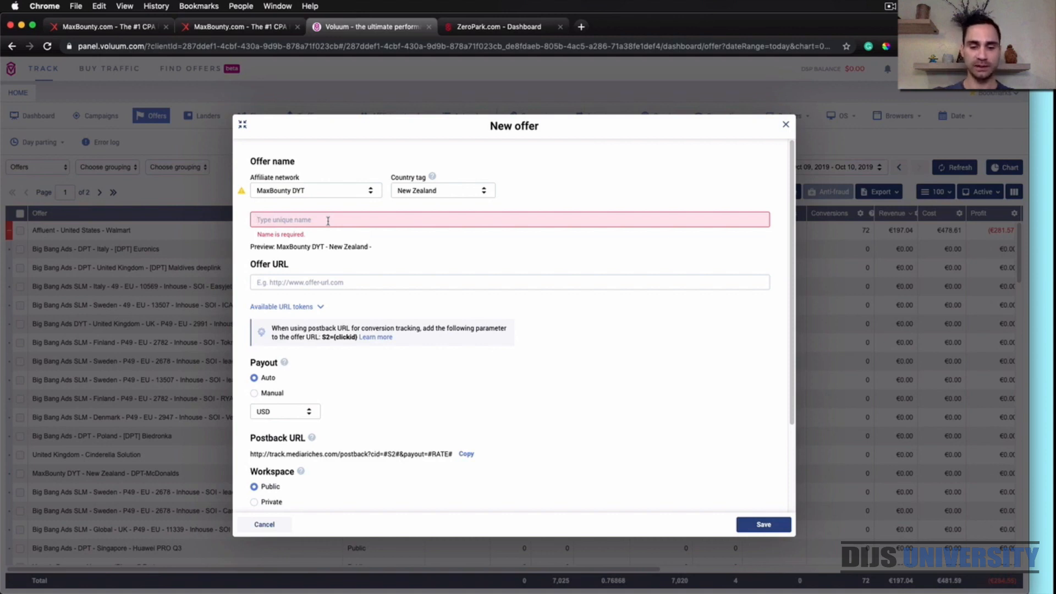
{"action": "type", "text": "JB "}
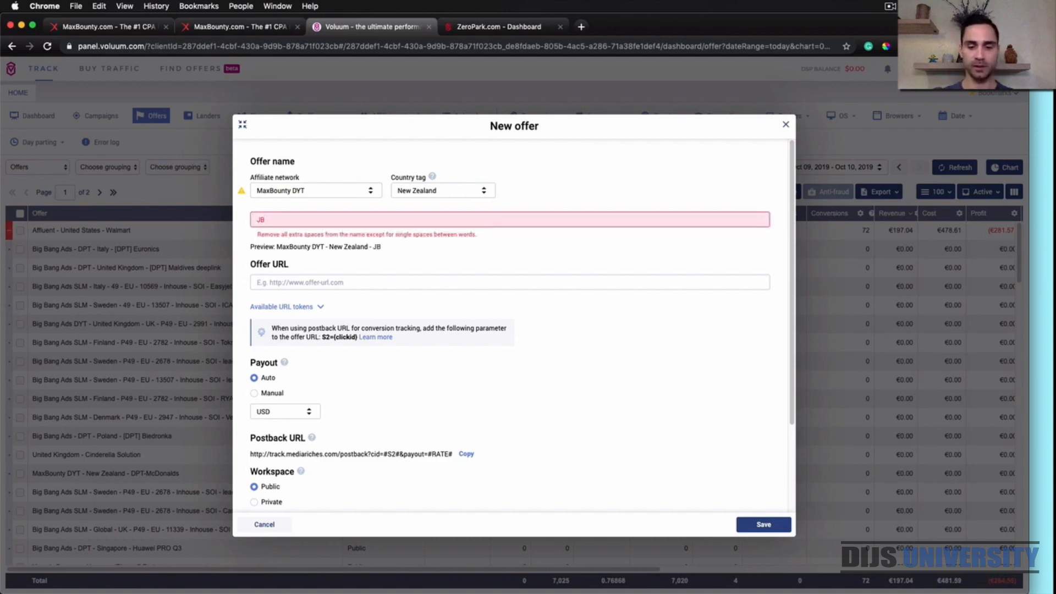
{"action": "type", "text": "Hi-fi"}
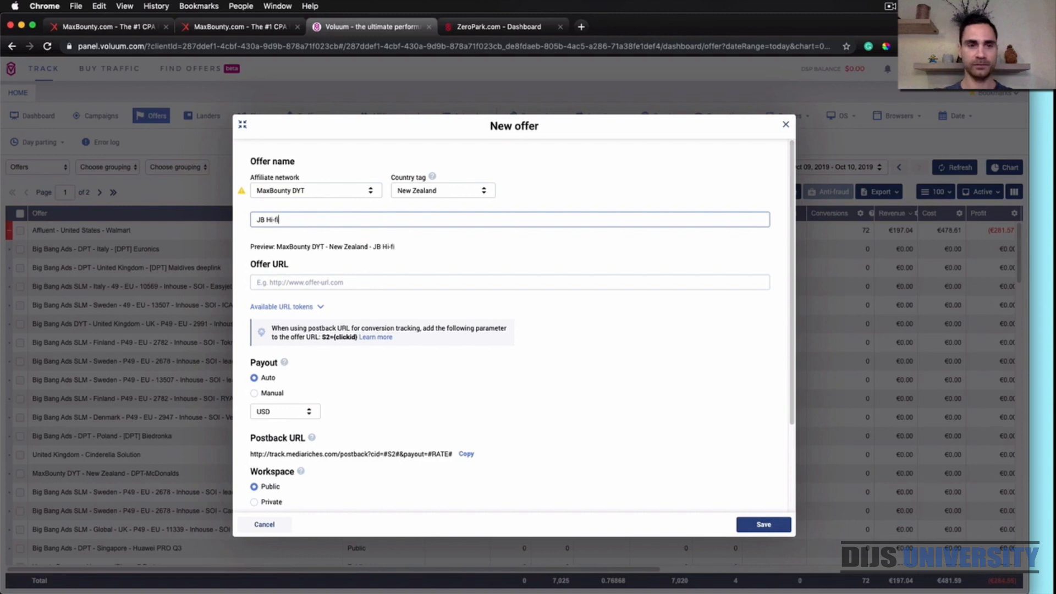
{"action": "left_click", "coordinate": [565, 190]}
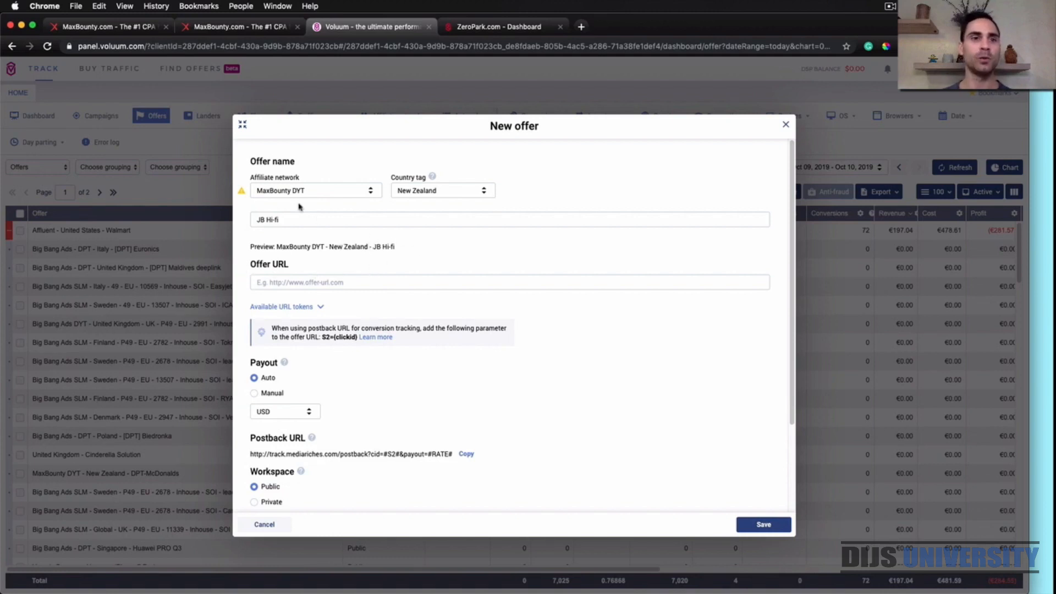
Build a MaxBounty tracking link for the JB HiFi campaign with Mobile Ads traffic and a raw link creative, and copy it
{"action": "left_click", "coordinate": [246, 29]}
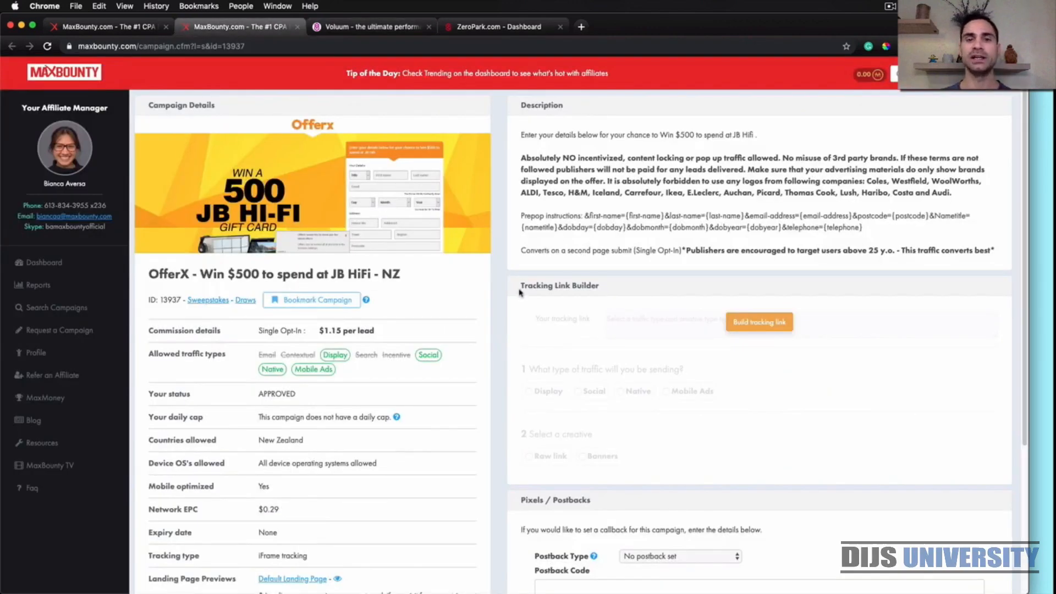
{"action": "left_click", "coordinate": [759, 322]}
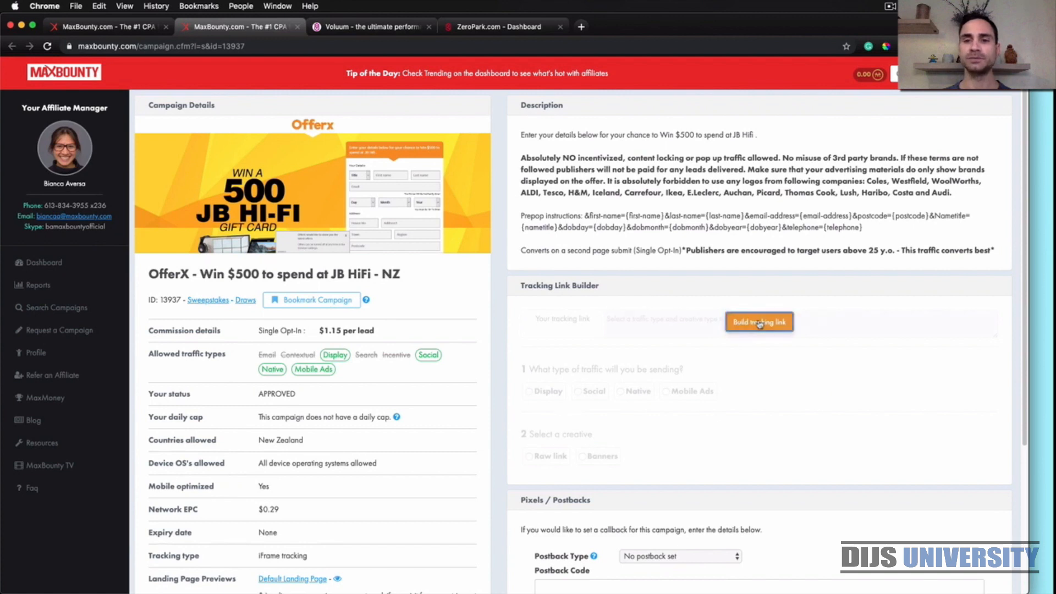
{"action": "left_click", "coordinate": [666, 392]}
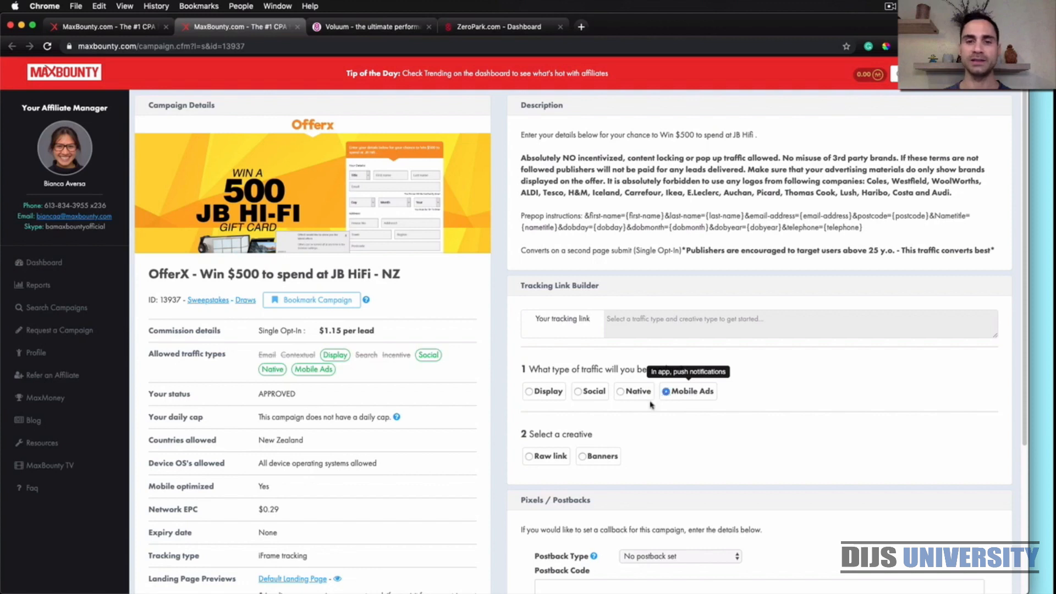
{"action": "left_click", "coordinate": [529, 457]}
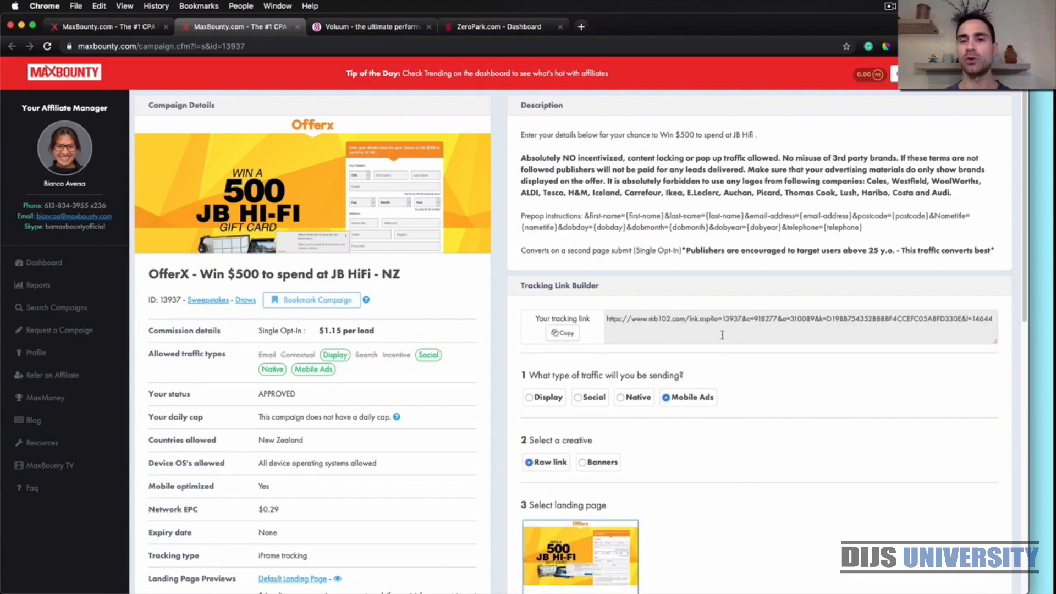
{"action": "left_click", "coordinate": [563, 332]}
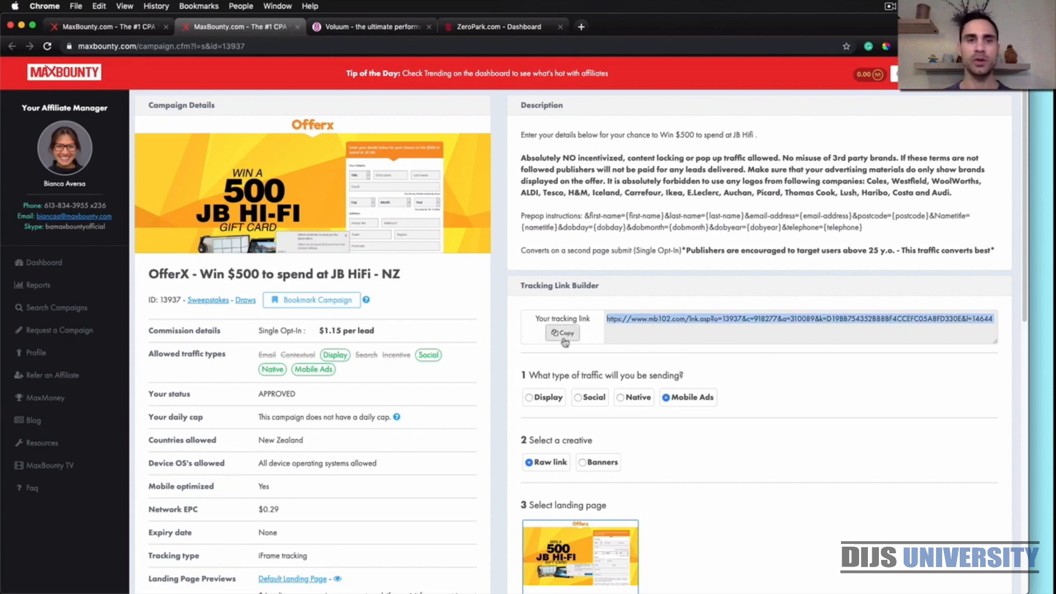
Switch back to Voluum and paste the copied tracking link as the new offer's URL
{"action": "left_click", "coordinate": [378, 27]}
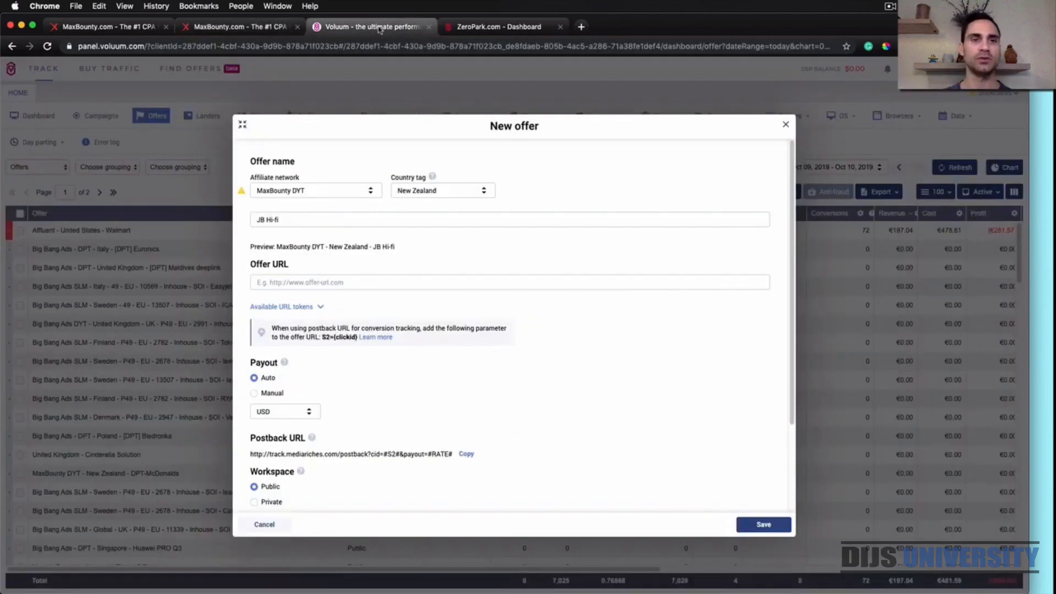
{"action": "left_click", "coordinate": [281, 283]}
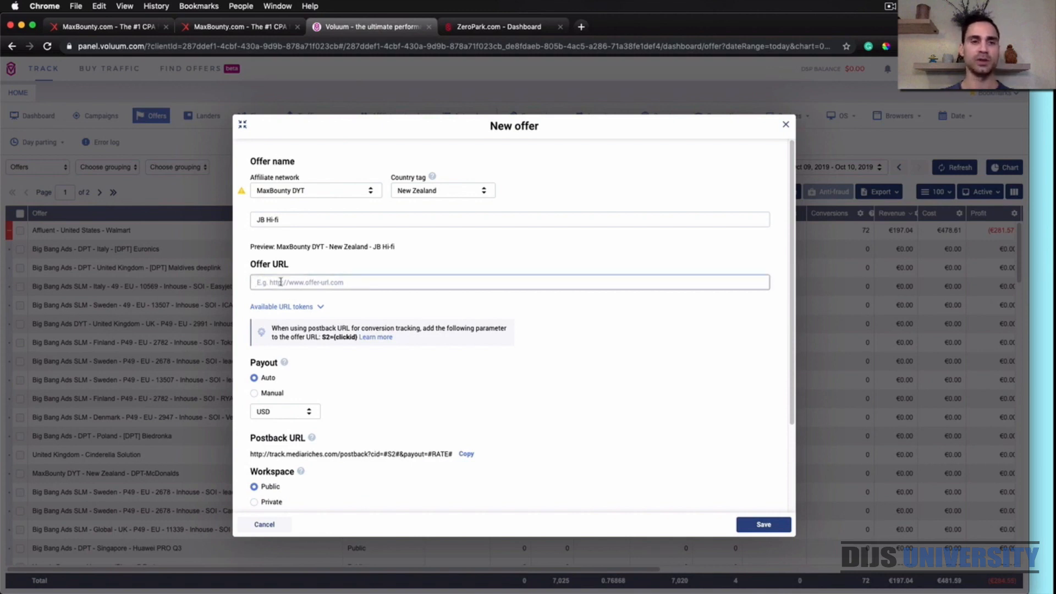
{"action": "key", "text": "super+v"}
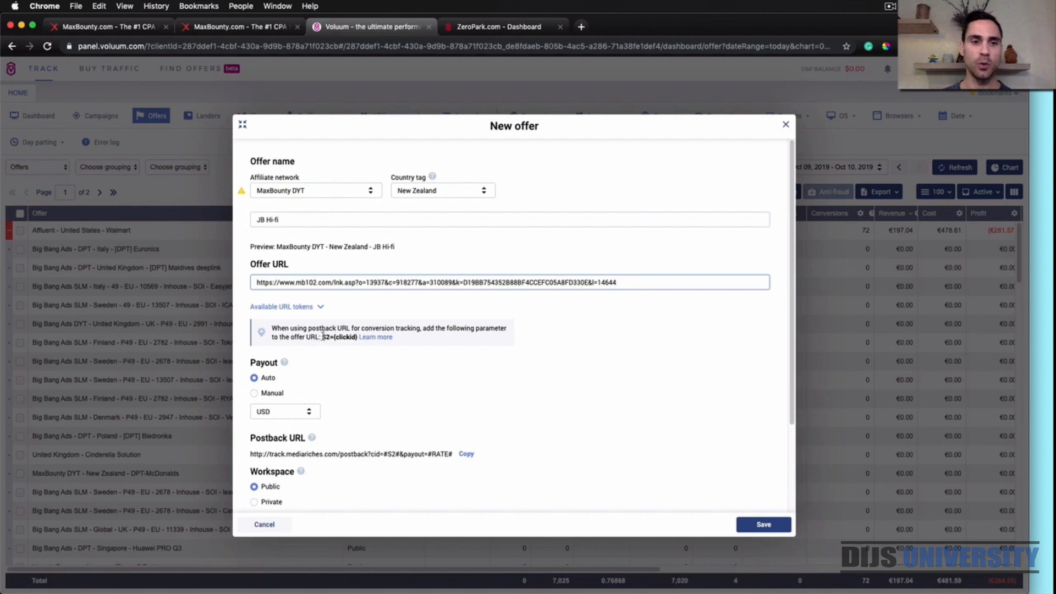
Copy the suggested click ID parameter and append &S2={clickid} to the end of the offer URL
{"action": "left_click_drag", "start_coordinate": [322, 337], "coordinate": [358, 338]}
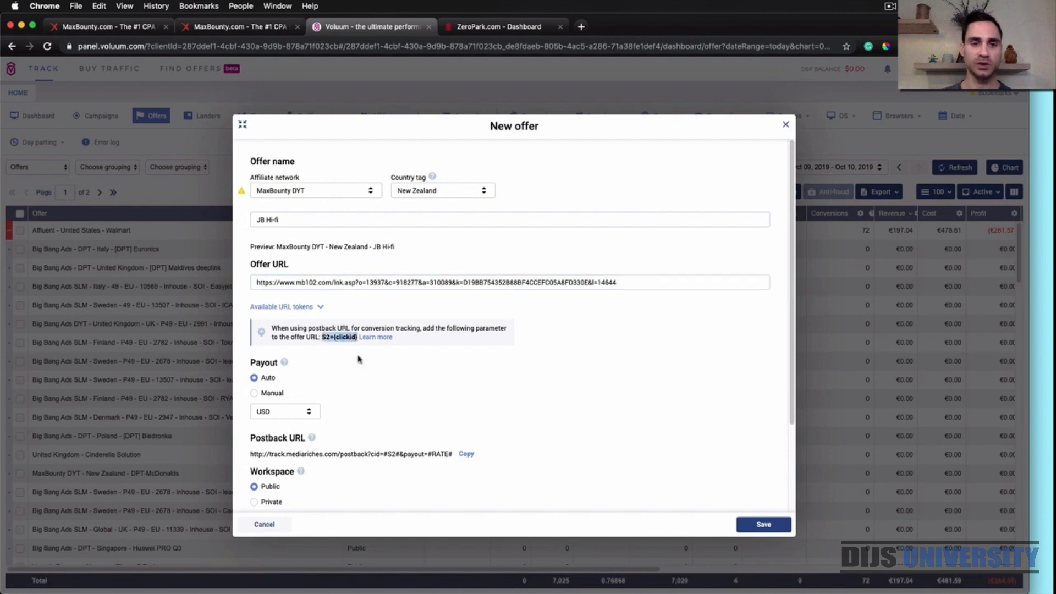
{"action": "left_click", "coordinate": [638, 283]}
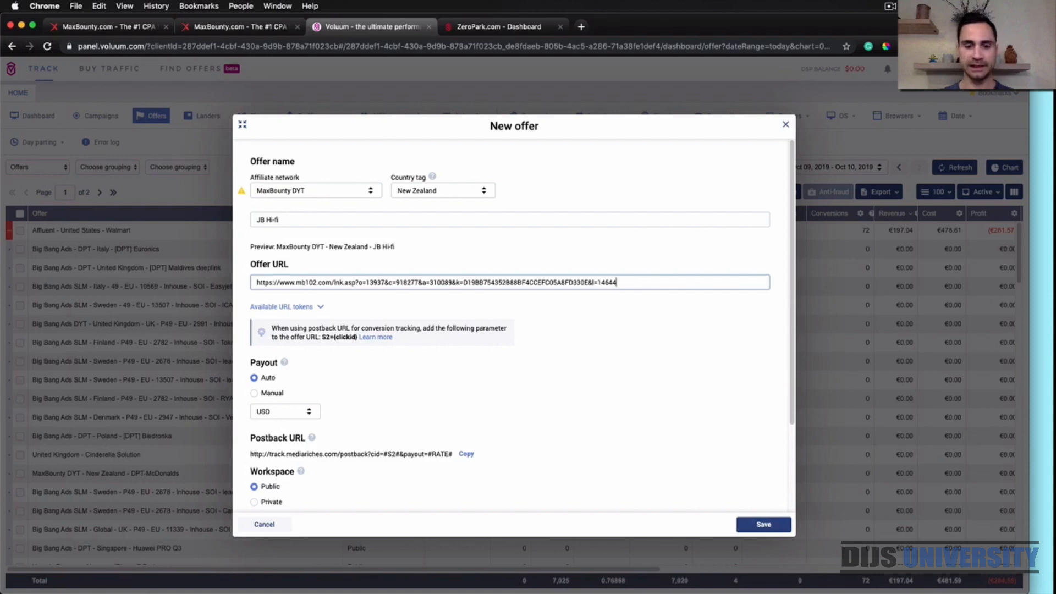
{"action": "type", "text": "&"}
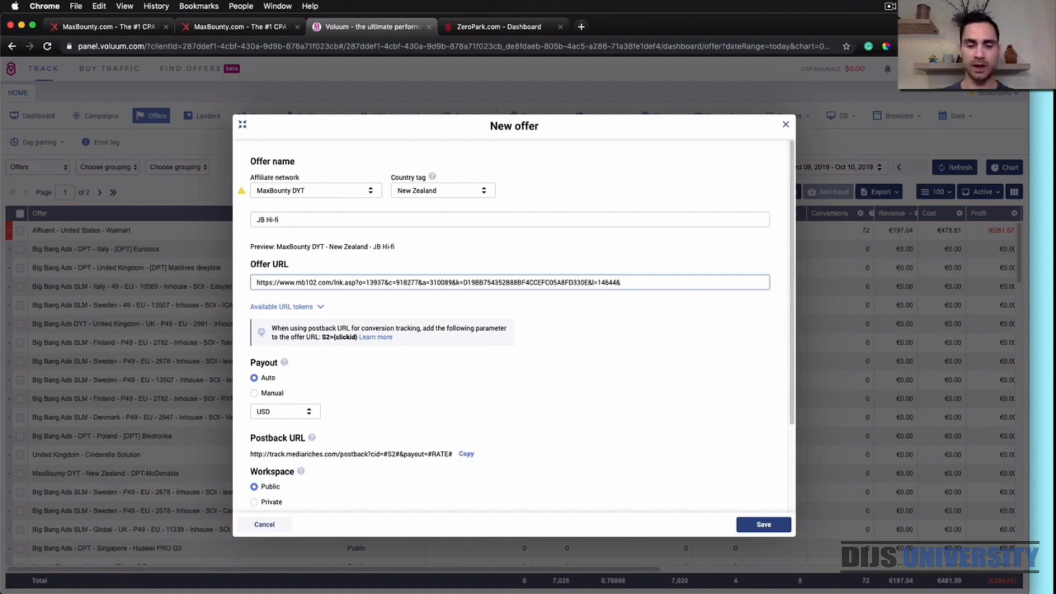
{"action": "key", "text": "super+v"}
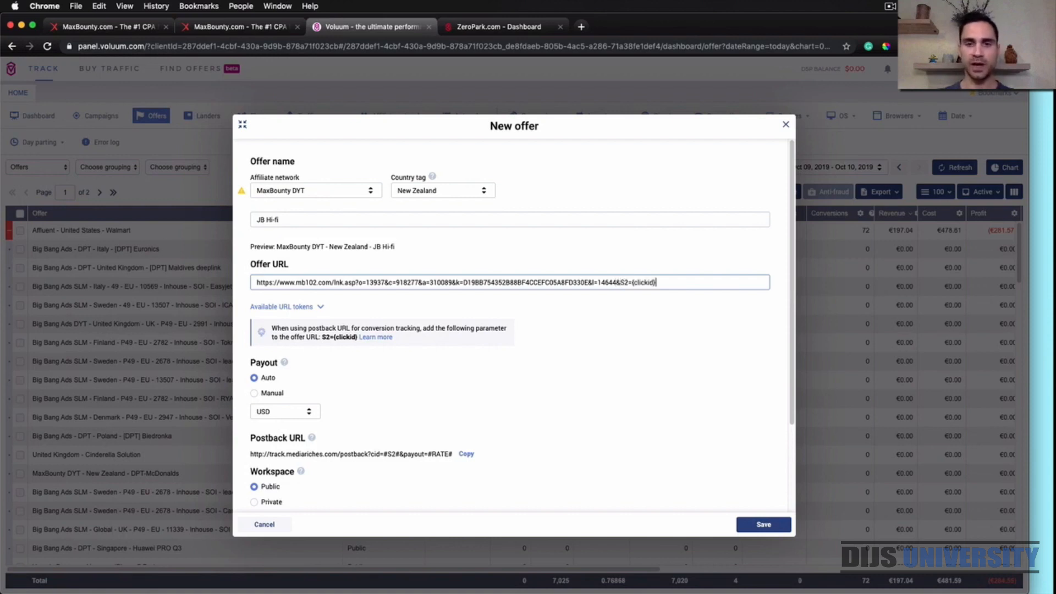
{"action": "left_click", "coordinate": [718, 254]}
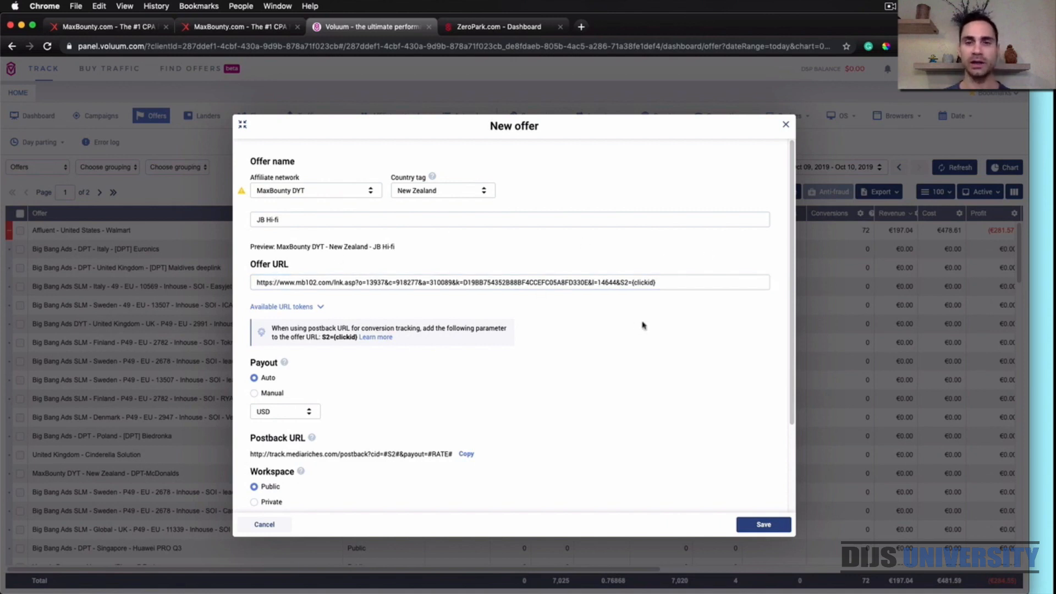
Set the new offer's payout to manual with a value of 1.15 USD
{"action": "scroll", "coordinate": [657, 380], "scroll_direction": "down", "scroll_amount": 1}
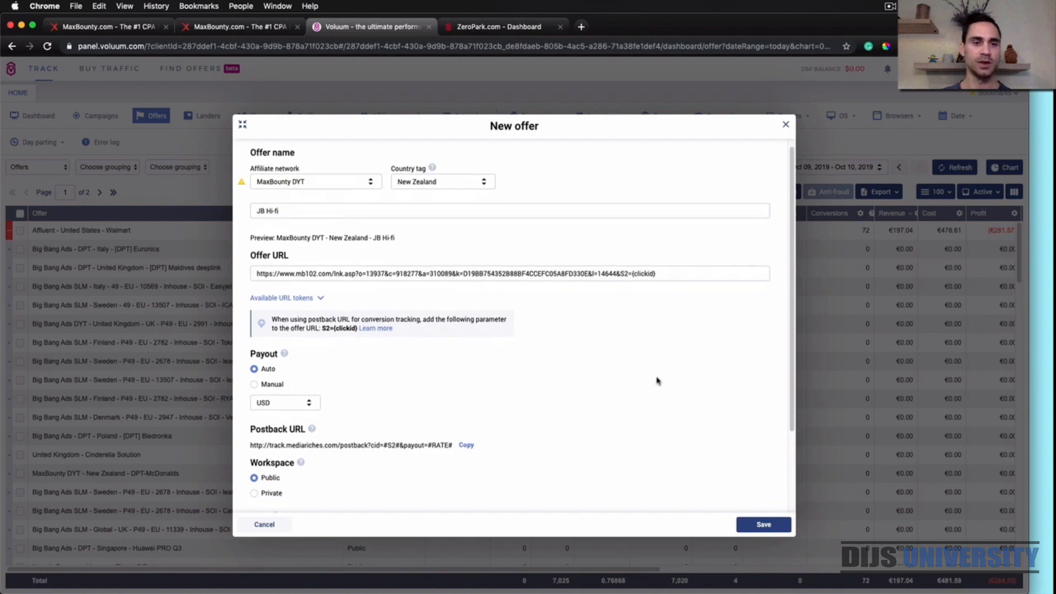
{"action": "scroll", "coordinate": [657, 381], "scroll_direction": "down", "scroll_amount": 2}
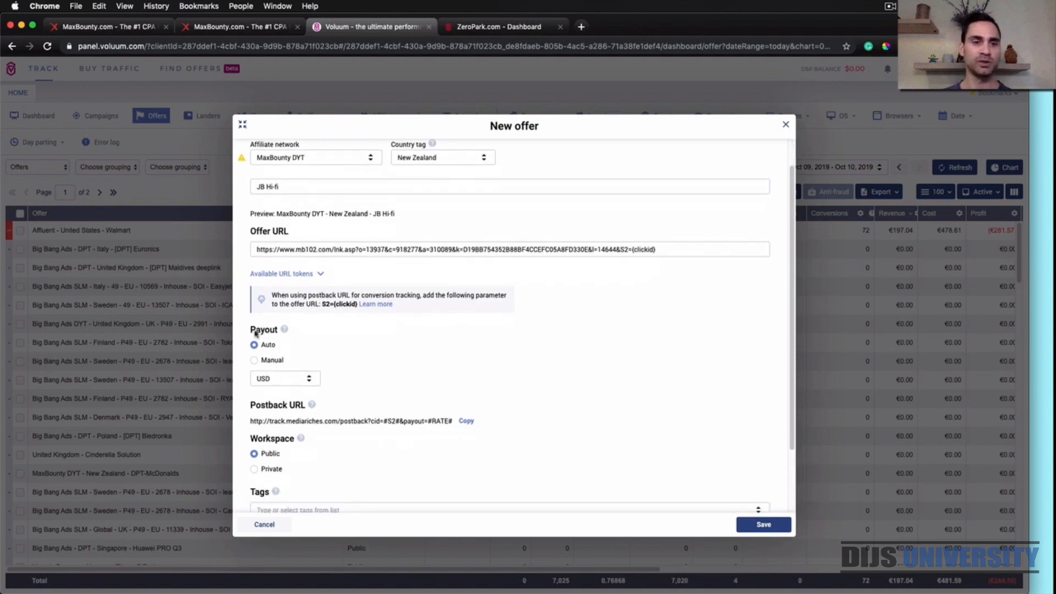
{"action": "left_click", "coordinate": [256, 362]}
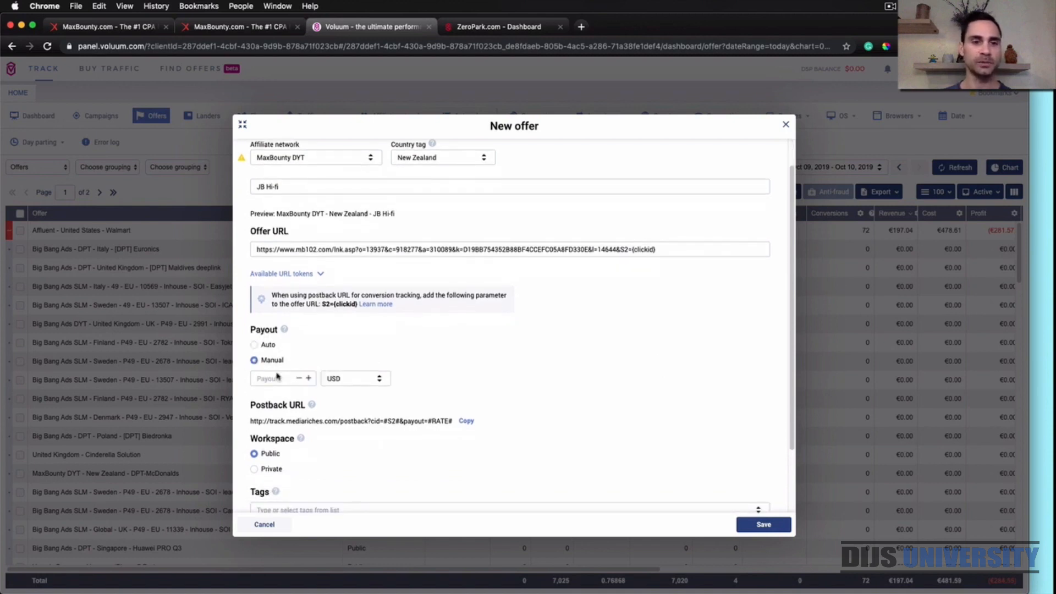
{"action": "left_click", "coordinate": [278, 376]}
{"action": "type", "text": "1.15"}
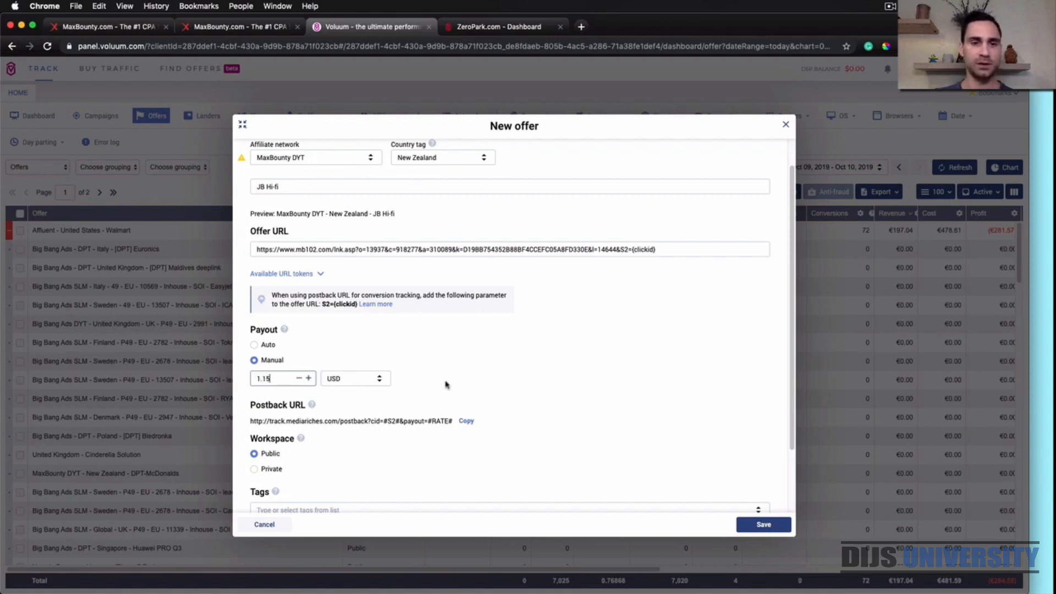
{"action": "left_click", "coordinate": [495, 370]}
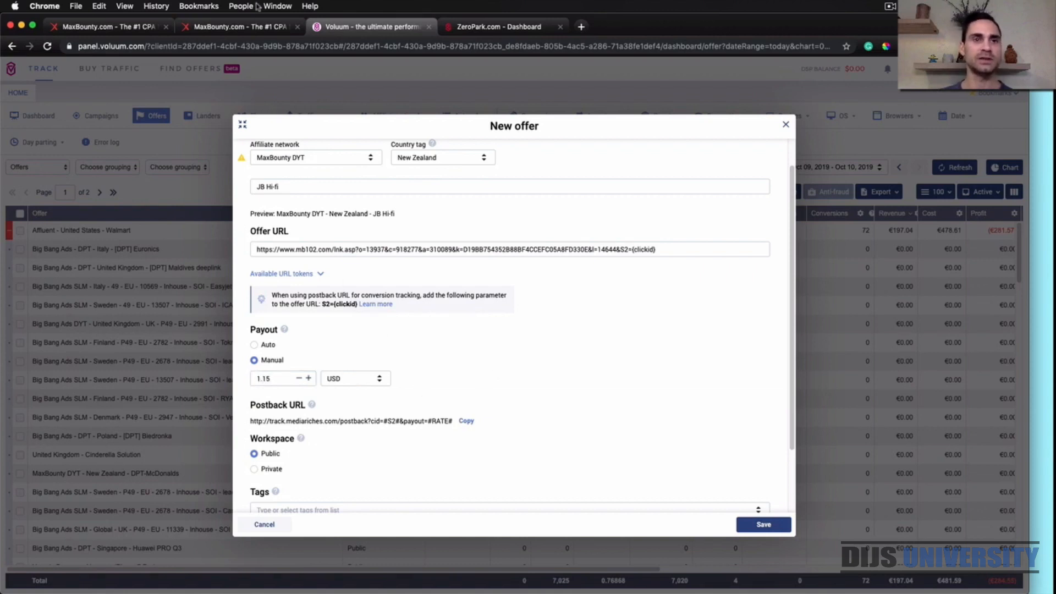
Check the commission on the MaxBounty JB HiFi campaign page, return to Voluum and save the new offer
{"action": "left_click", "coordinate": [256, 30]}
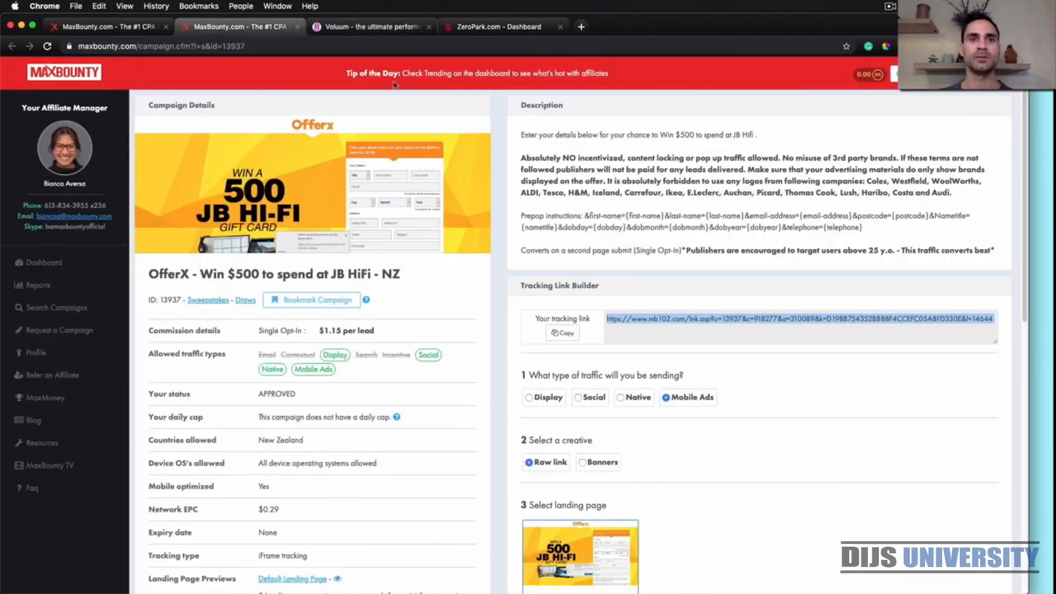
{"action": "left_click", "coordinate": [389, 28]}
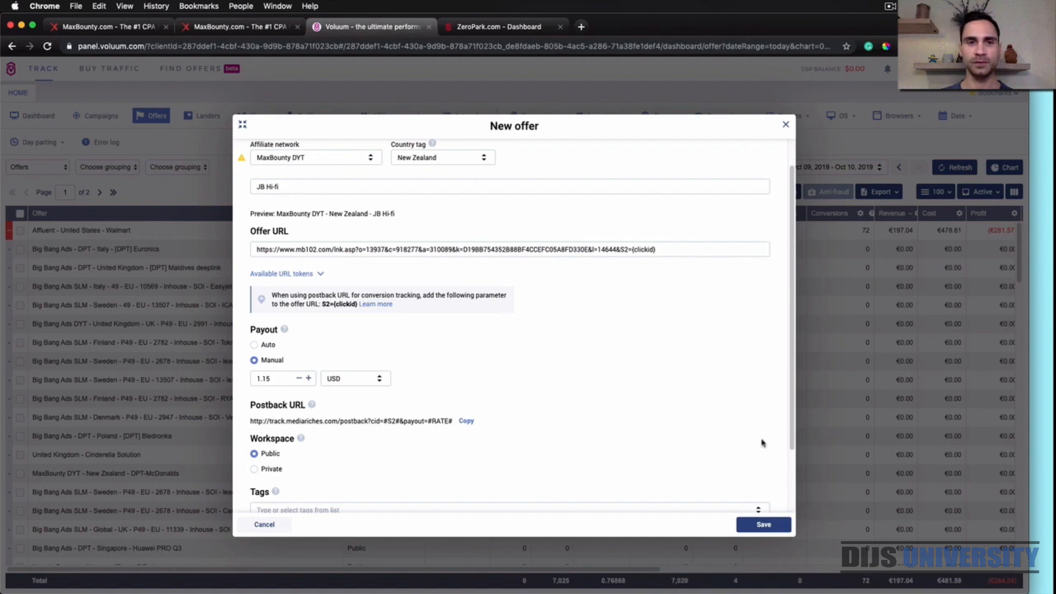
{"action": "scroll", "coordinate": [667, 286], "scroll_direction": "up", "scroll_amount": 2}
{"action": "scroll", "coordinate": [665, 283], "scroll_direction": "down", "scroll_amount": 5}
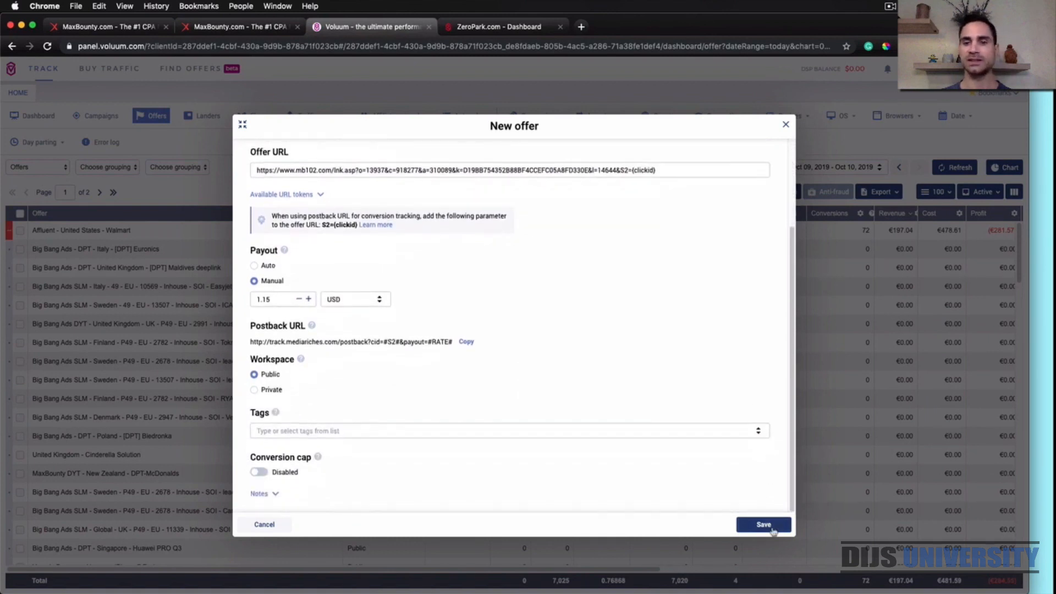
{"action": "left_click", "coordinate": [764, 526]}
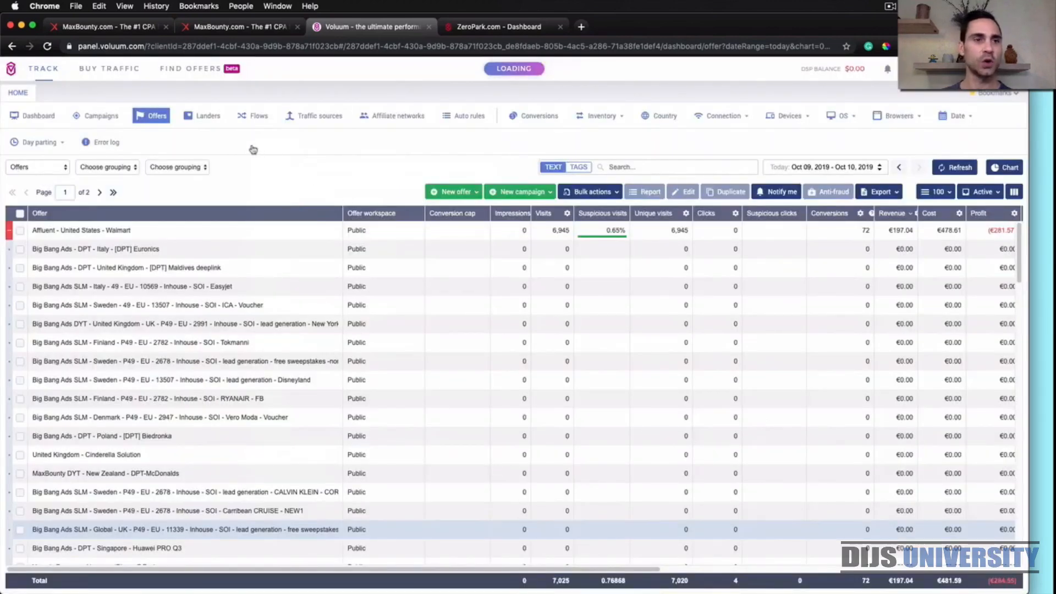
Create a TRK Simple campaign with Zeropark DYT as the traffic source and New Zealand as the country tag
{"action": "left_click", "coordinate": [105, 117]}
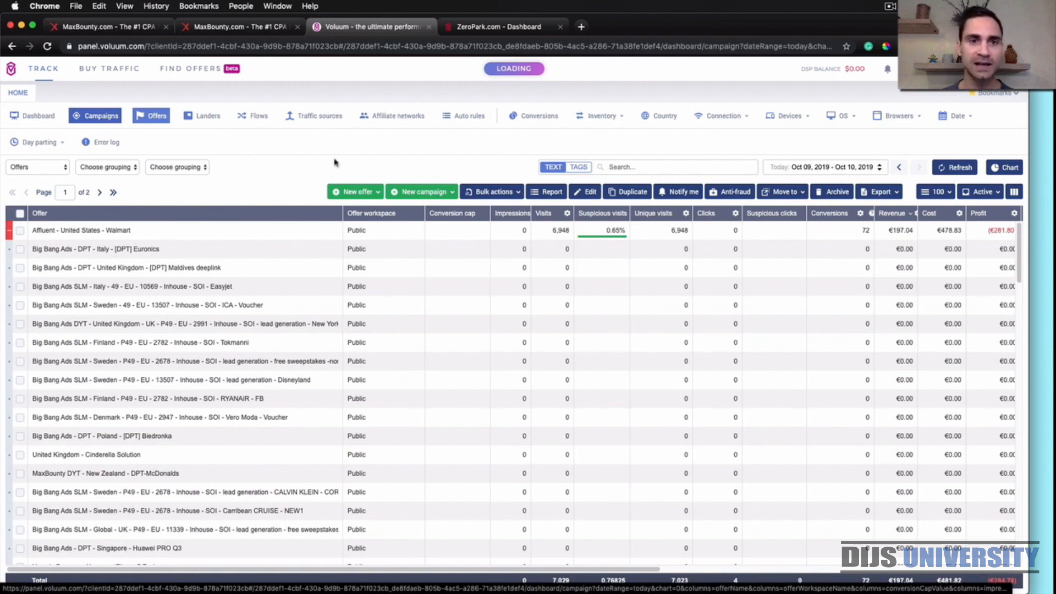
{"action": "left_click", "coordinate": [443, 192]}
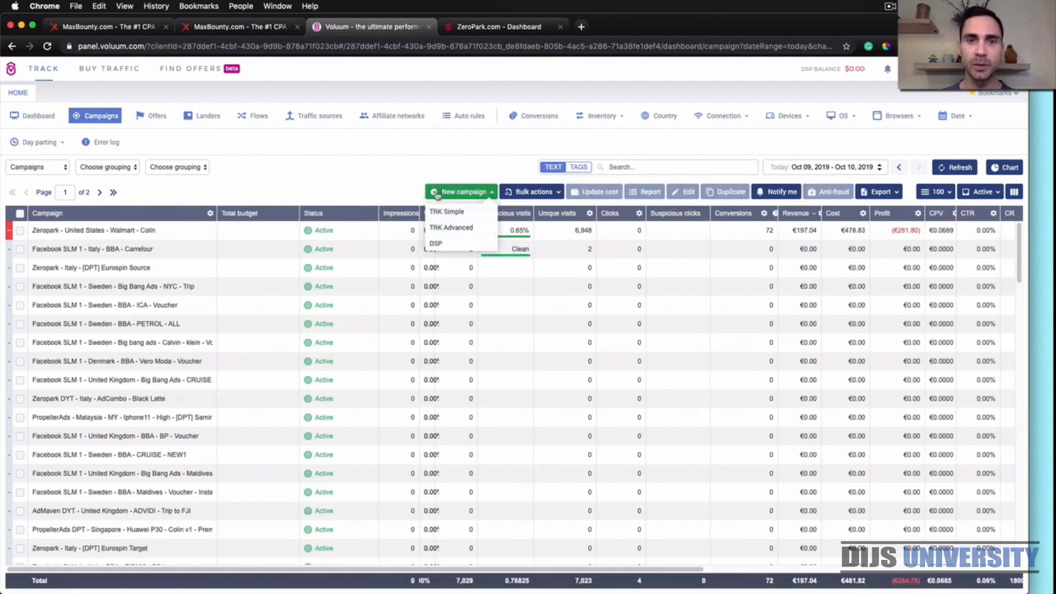
{"action": "left_click", "coordinate": [450, 213]}
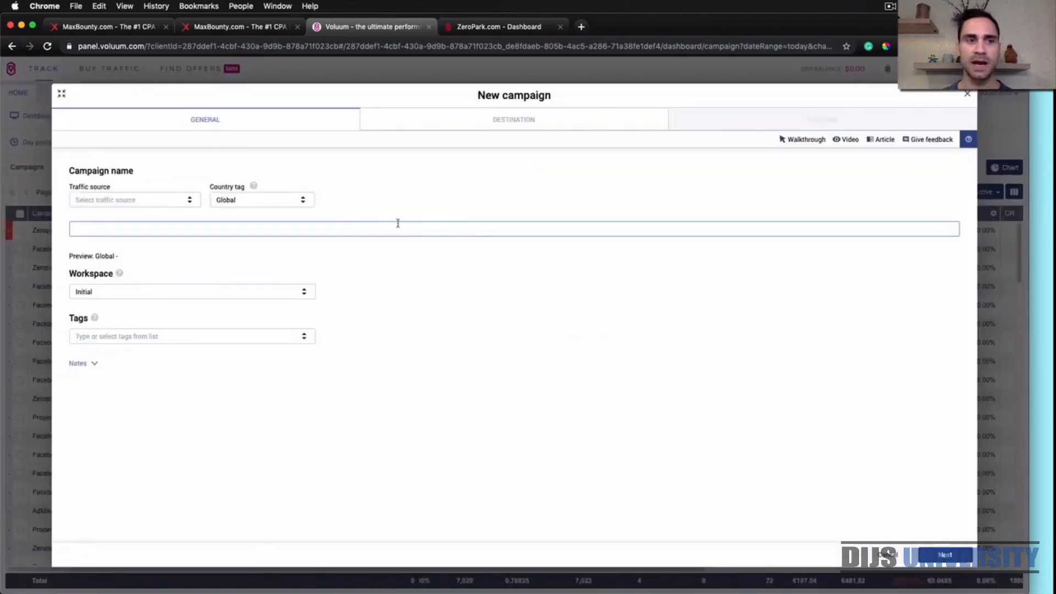
{"action": "left_click", "coordinate": [170, 200]}
{"action": "type", "text": "zer"}
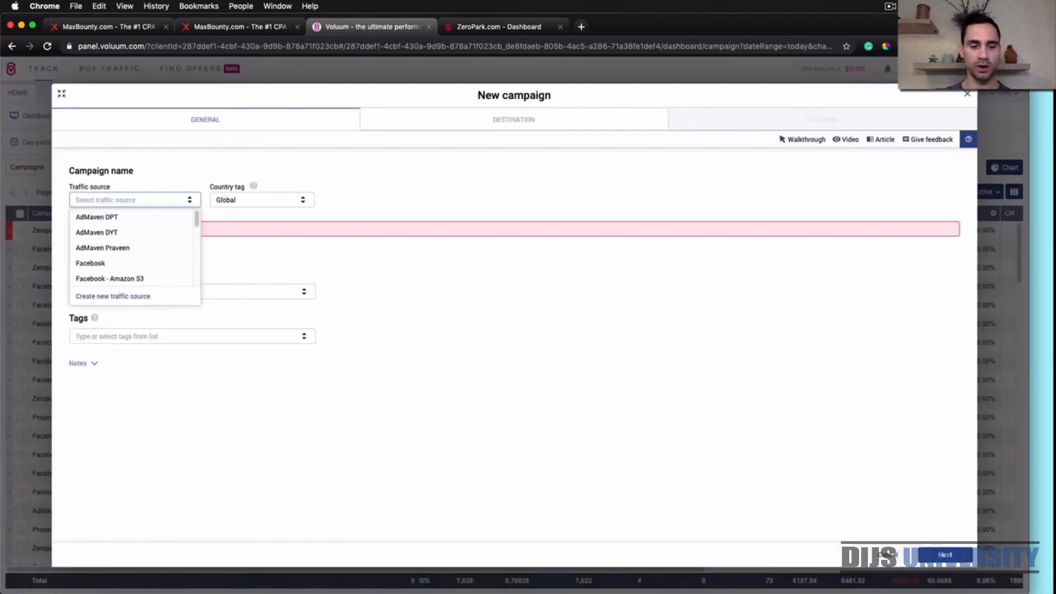
{"action": "type", "text": "o"}
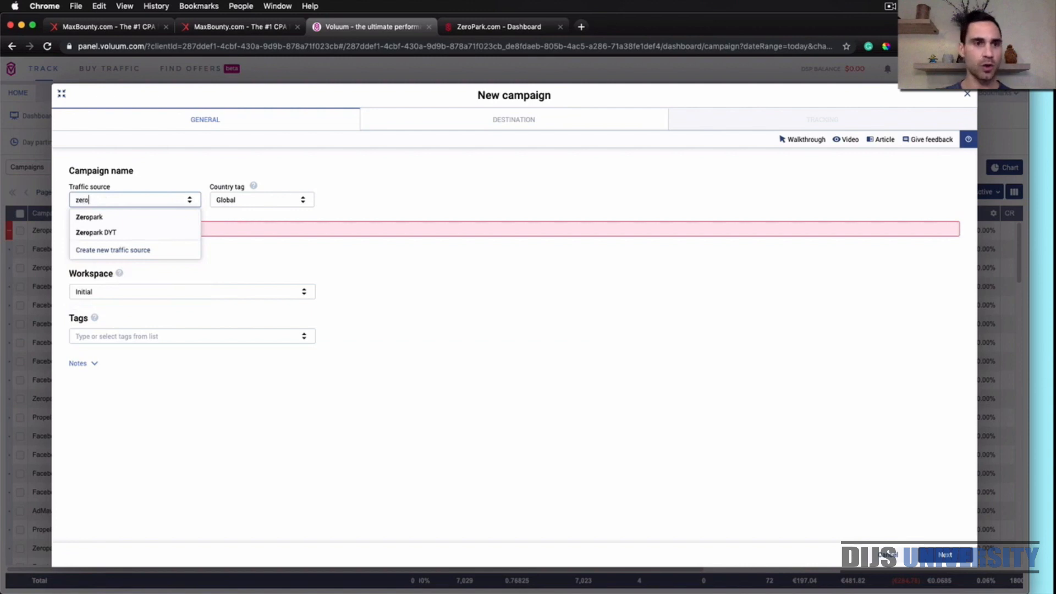
{"action": "left_click", "coordinate": [112, 236]}
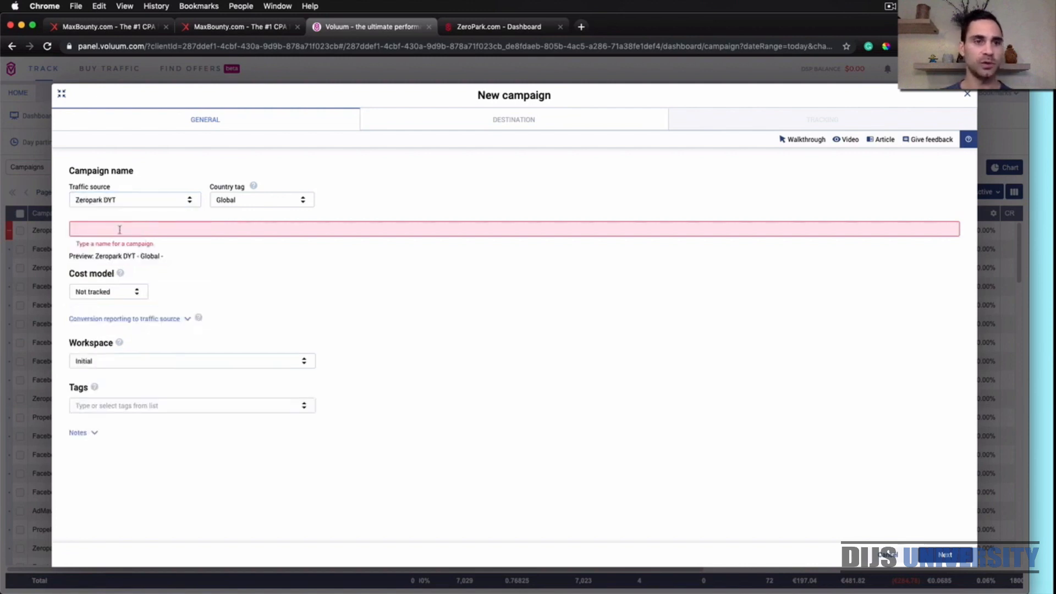
{"action": "left_click", "coordinate": [274, 203]}
{"action": "type", "text": "new"}
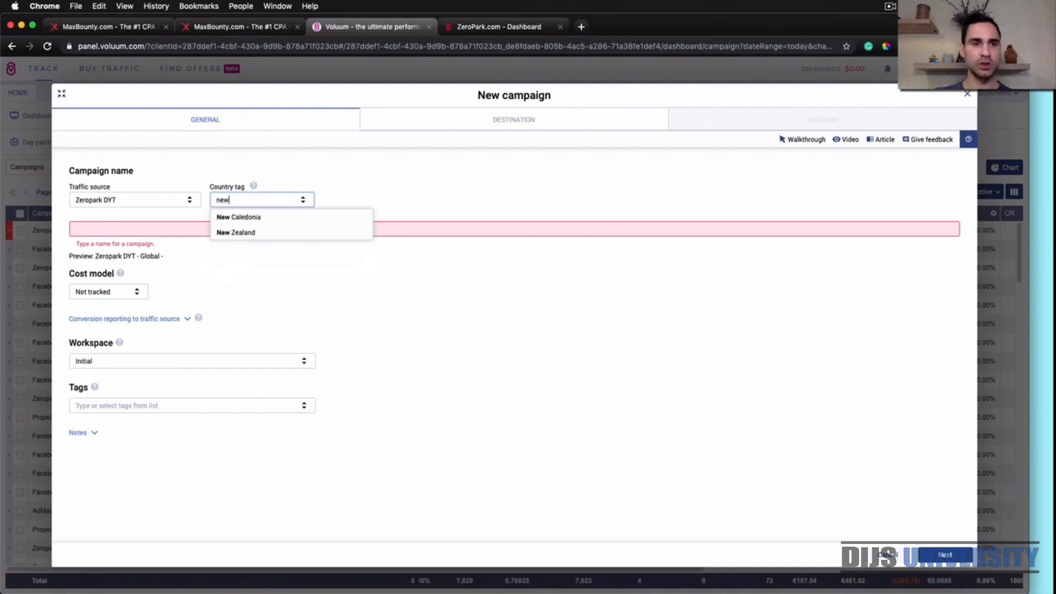
{"action": "left_click", "coordinate": [272, 232]}
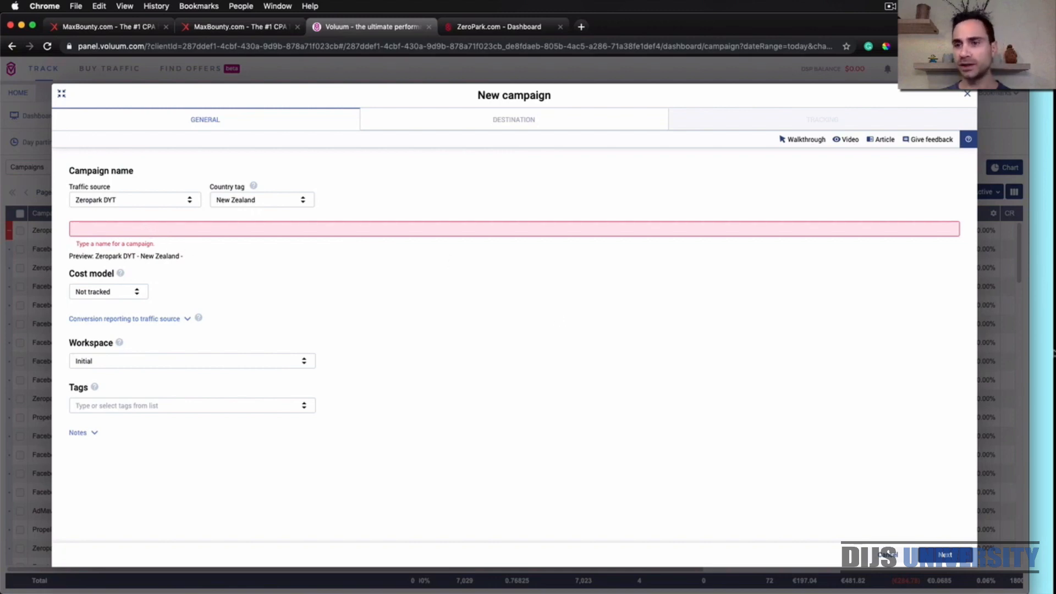
Copy "Maxbounty - JB Hifi" from the Stickies note into the Voluum campaign name and continue to the destination settings
{"action": "left_click", "coordinate": [1054, 353]}
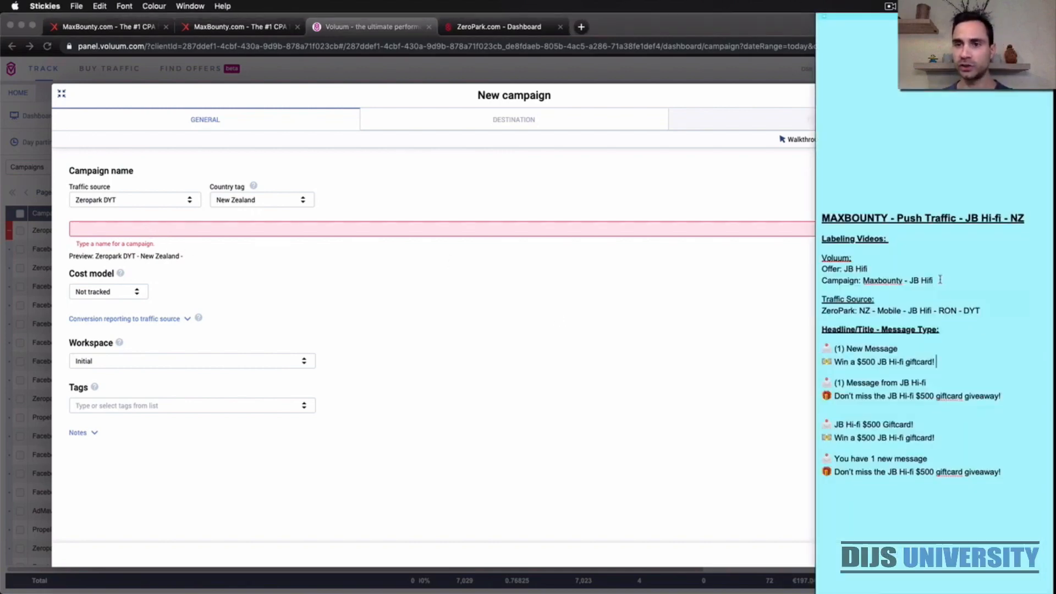
{"action": "left_click_drag", "start_coordinate": [941, 280], "coordinate": [866, 281]}
{"action": "key", "text": "super+c"}
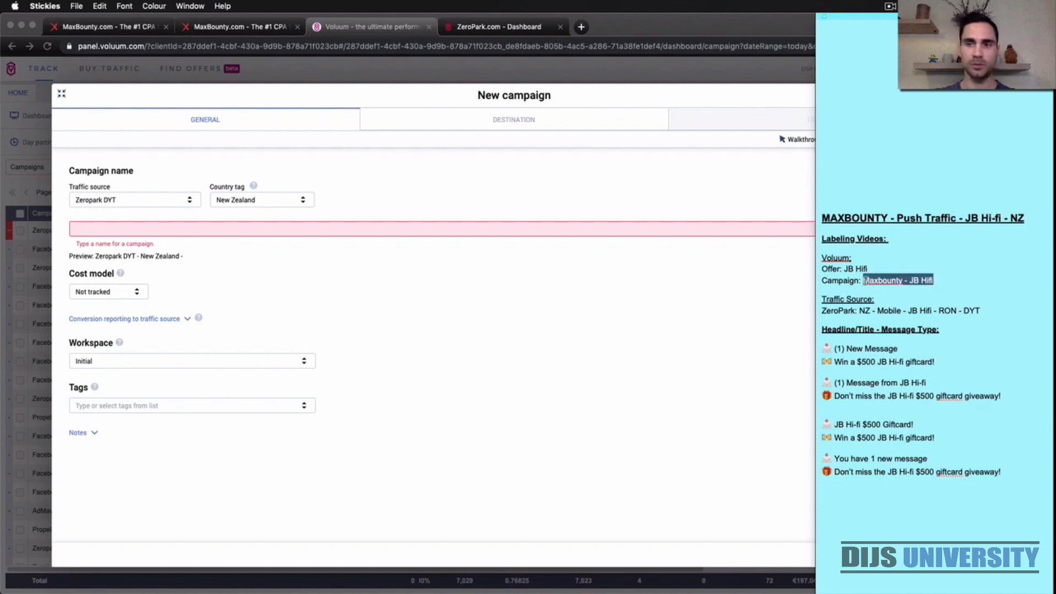
{"action": "left_click", "coordinate": [507, 237]}
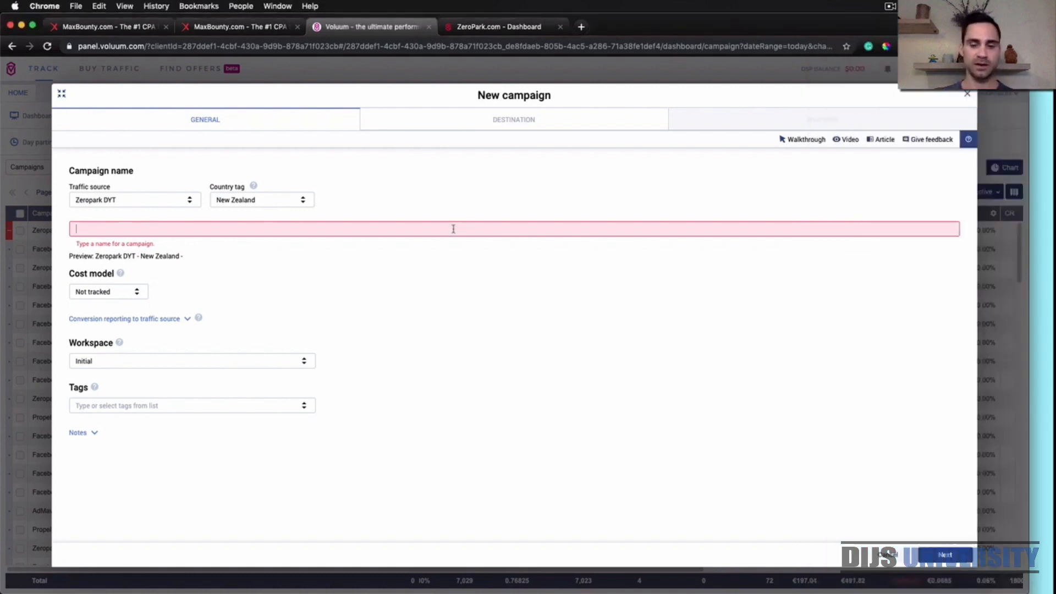
{"action": "key", "text": "super+v"}
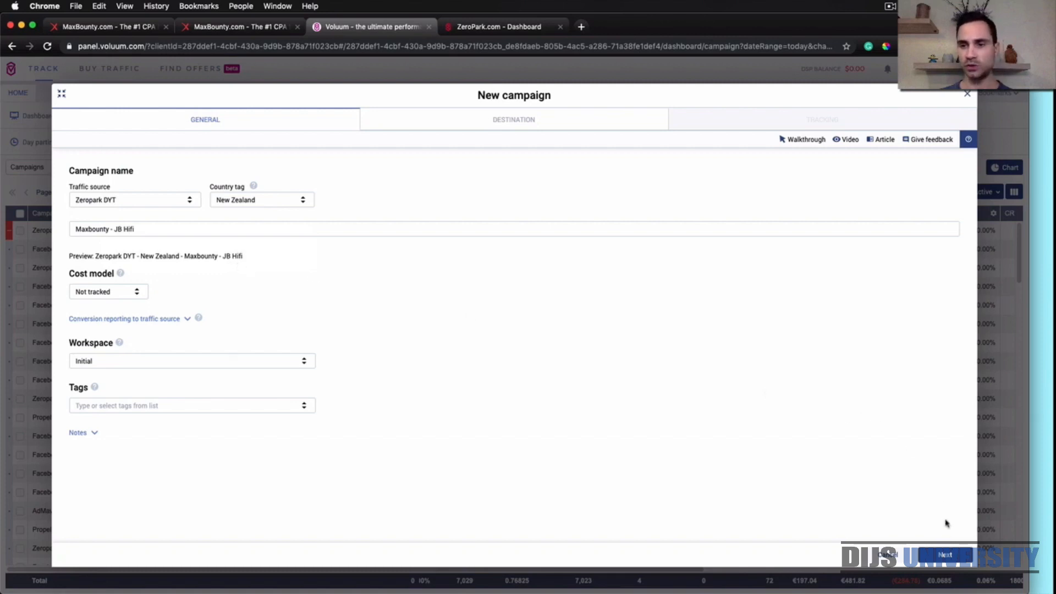
{"action": "left_click", "coordinate": [945, 554]}
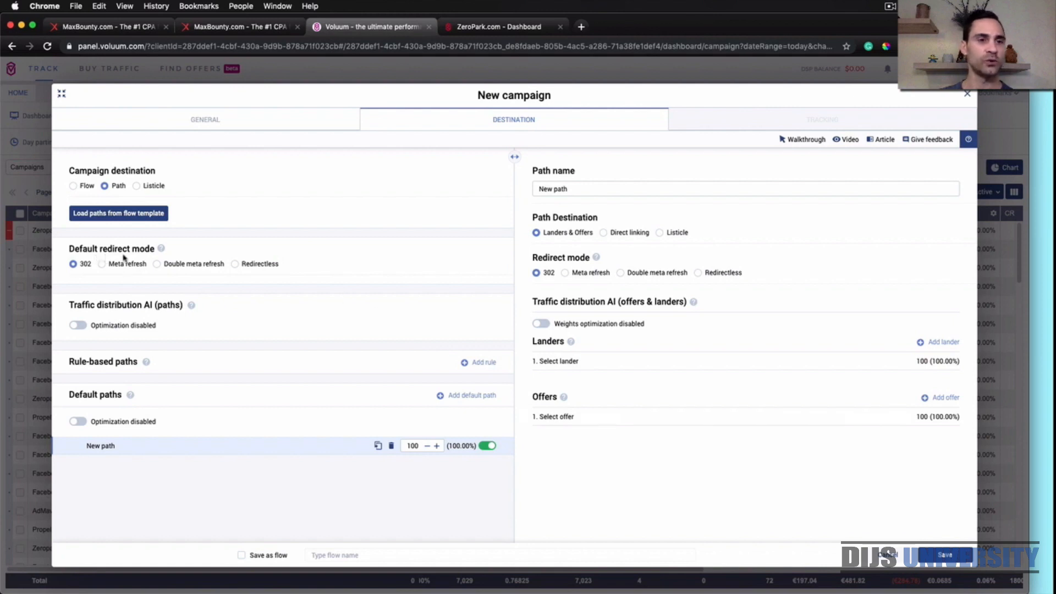
Set the default redirect mode to Double meta refresh and the path to Direct linking with Double meta refresh
{"action": "left_click", "coordinate": [158, 265]}
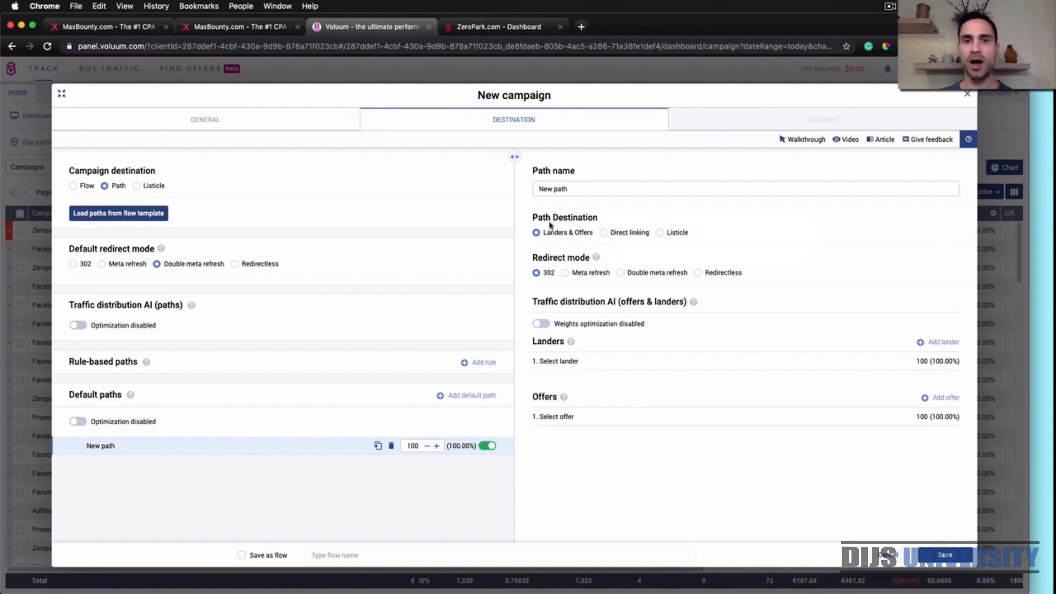
{"action": "left_click", "coordinate": [605, 232]}
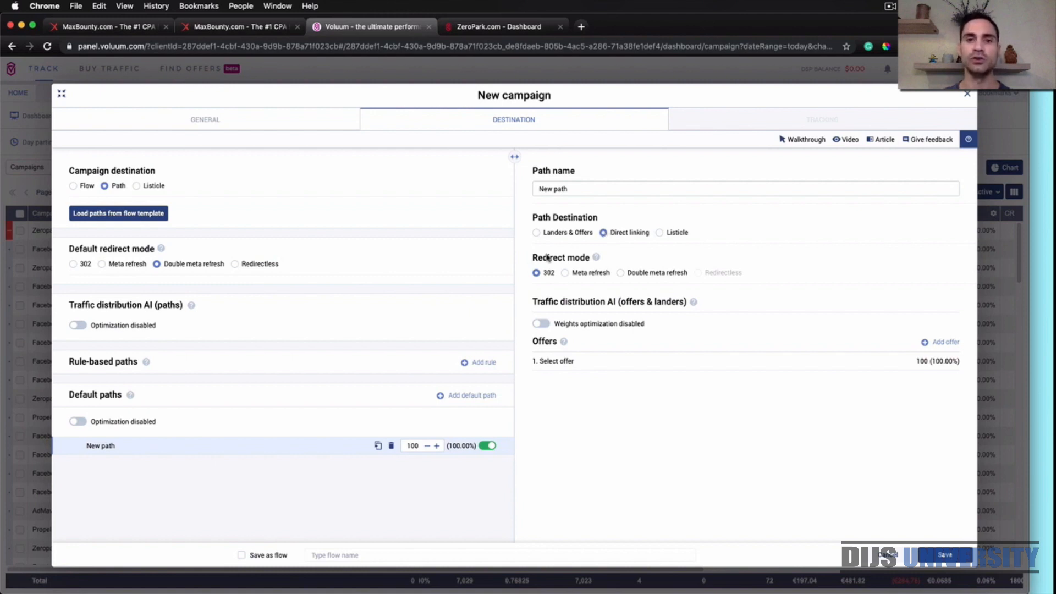
{"action": "left_click", "coordinate": [621, 273]}
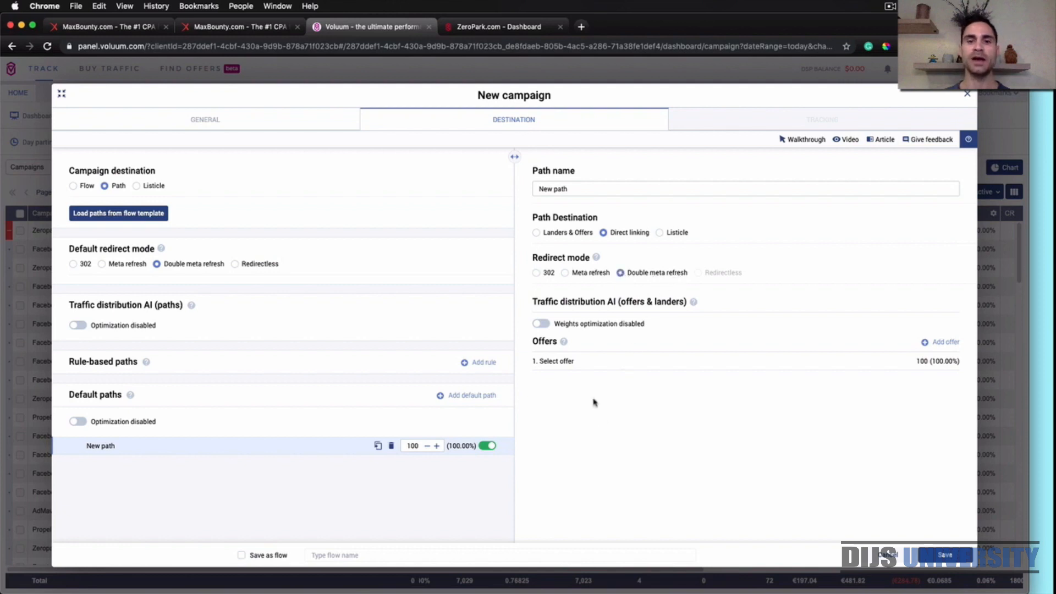
Find the JB offer and assign MaxBounty DYT - New Zealand - JB Hi-fi to the path
{"action": "left_click", "coordinate": [579, 359]}
{"action": "left_click", "coordinate": [579, 359]}
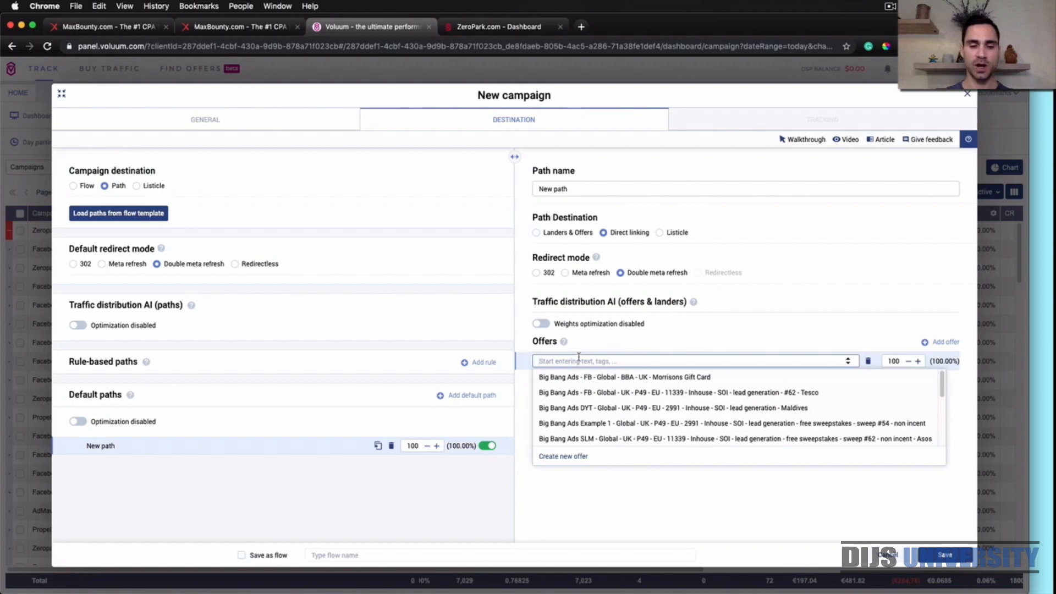
{"action": "type", "text": "JB"}
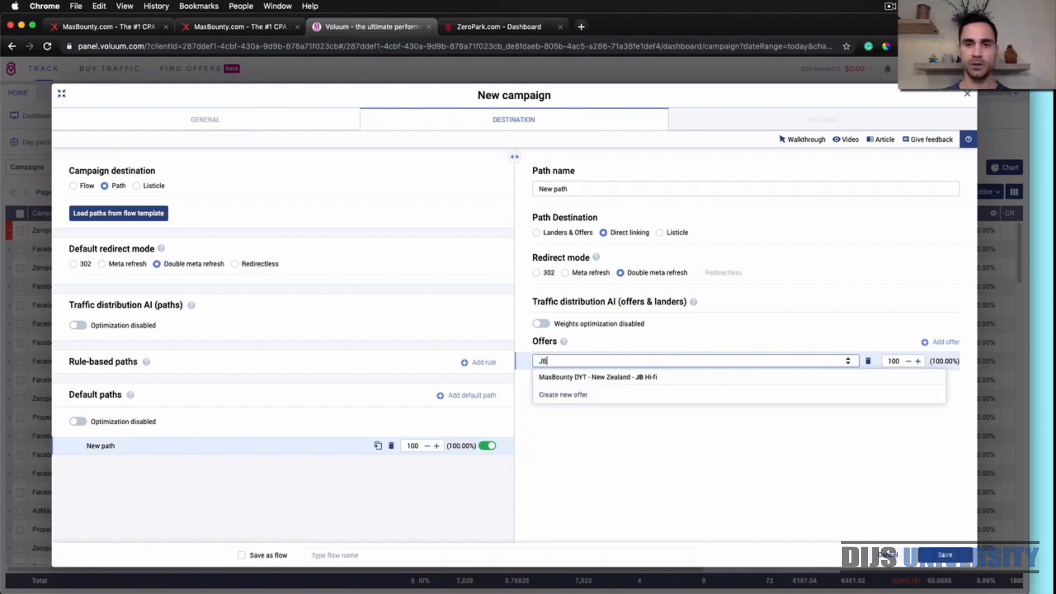
{"action": "left_click", "coordinate": [645, 380]}
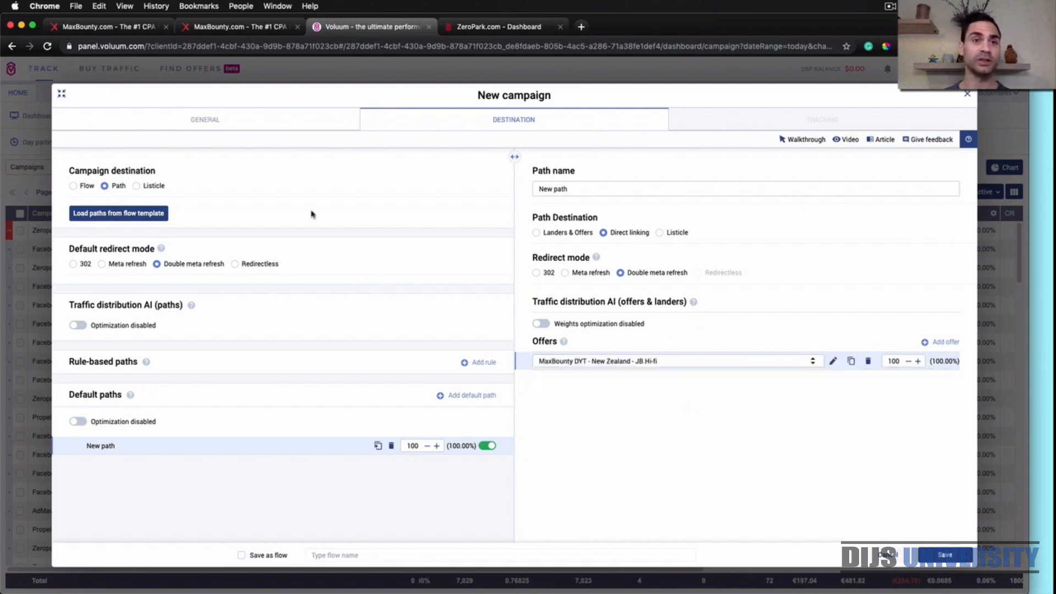
Review the JB HiFi campaign page on MaxBounty, return to Voluum and save the new campaign
{"action": "left_click", "coordinate": [250, 26]}
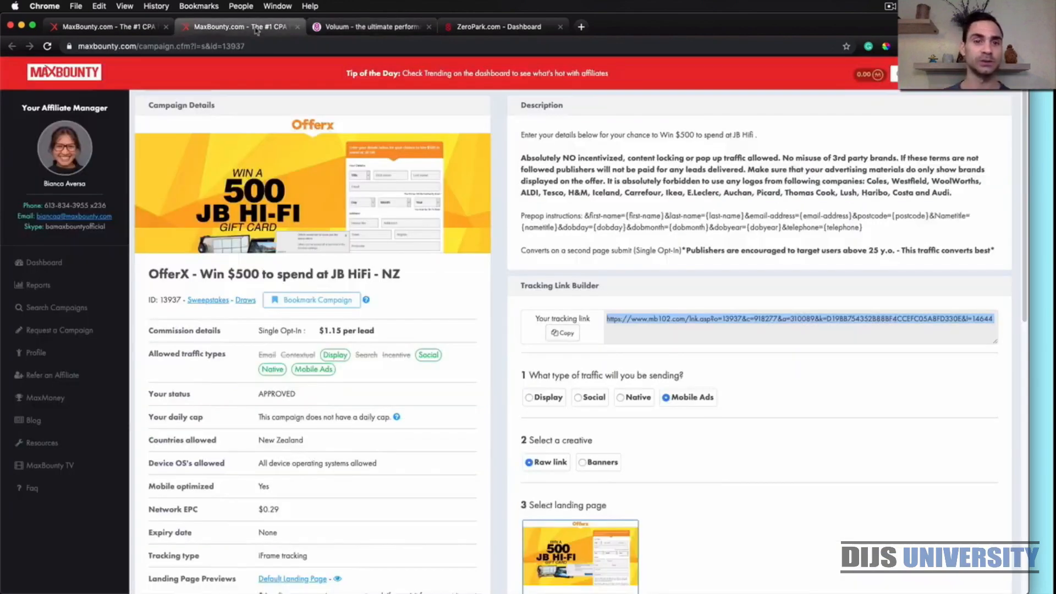
{"action": "left_click", "coordinate": [498, 329]}
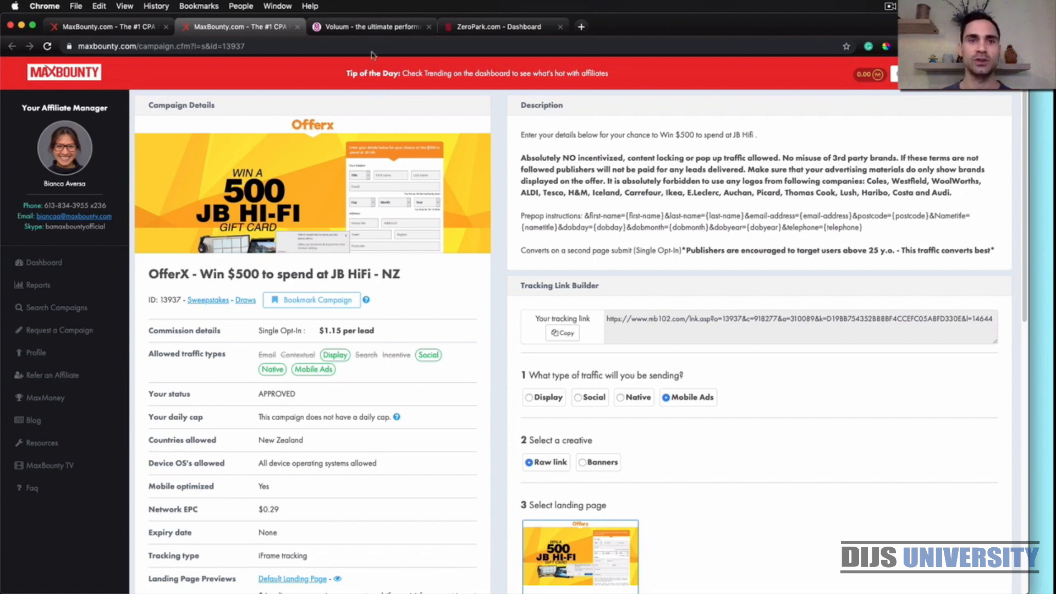
{"action": "left_click", "coordinate": [387, 28]}
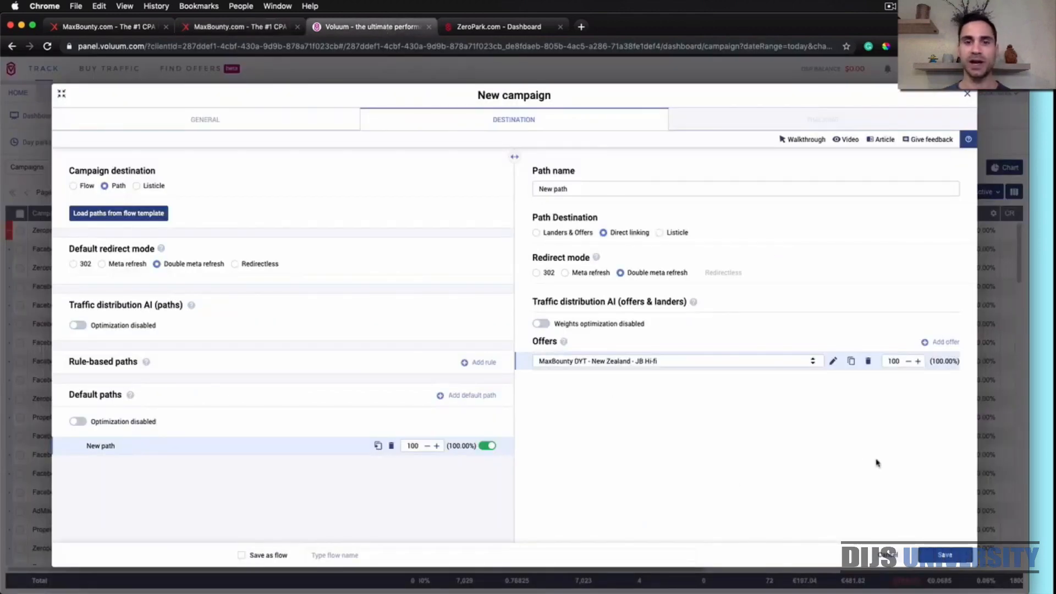
{"action": "left_click", "coordinate": [945, 553]}
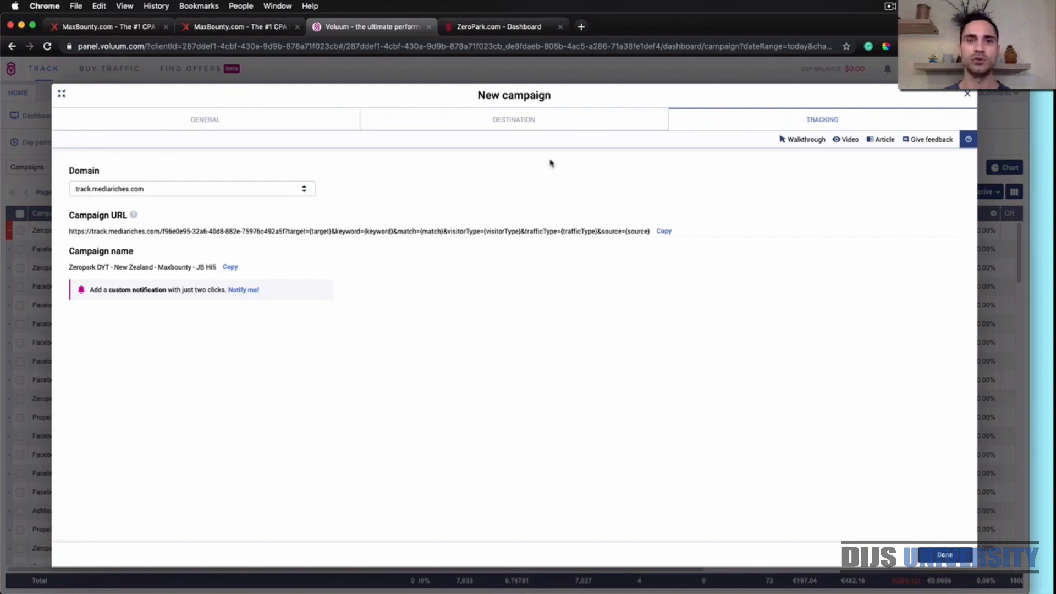
Switch to the ZeroPark dashboard and start a new campaign with the Push traffic type
{"action": "left_click", "coordinate": [502, 28]}
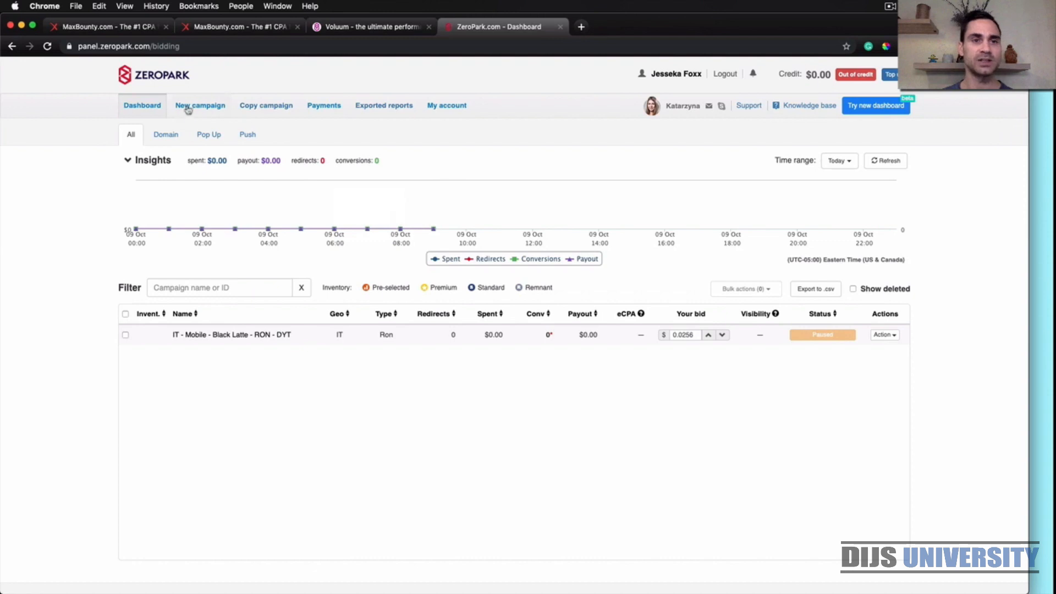
{"action": "left_click", "coordinate": [202, 107]}
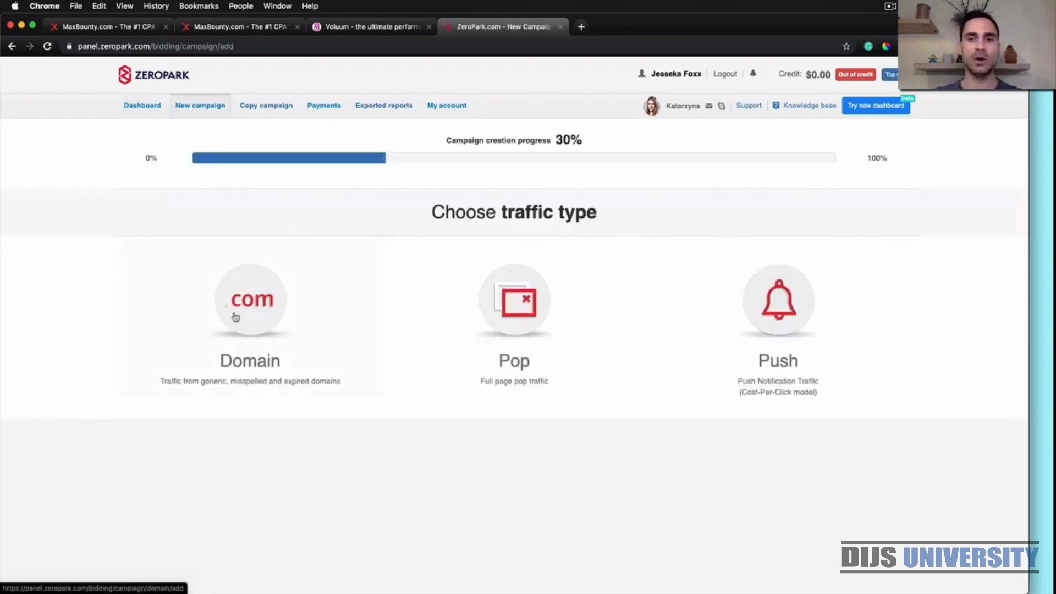
{"action": "left_click", "coordinate": [782, 322]}
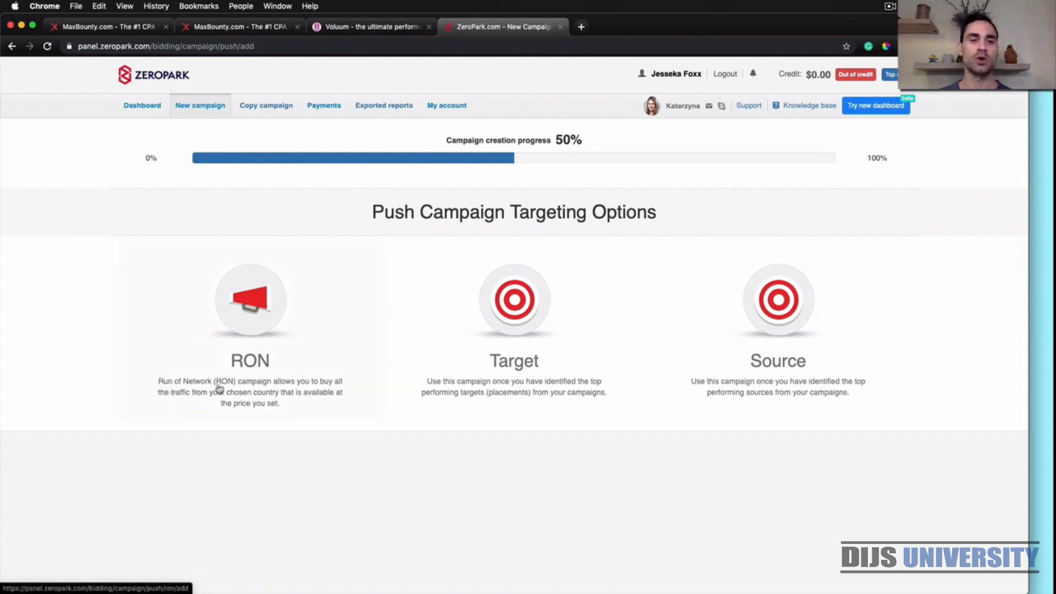
Choose RON targeting and name the campaign NZ - Mobile - JB Hifi - RON - DYT, copied from the sticky note
{"action": "left_click", "coordinate": [251, 321]}
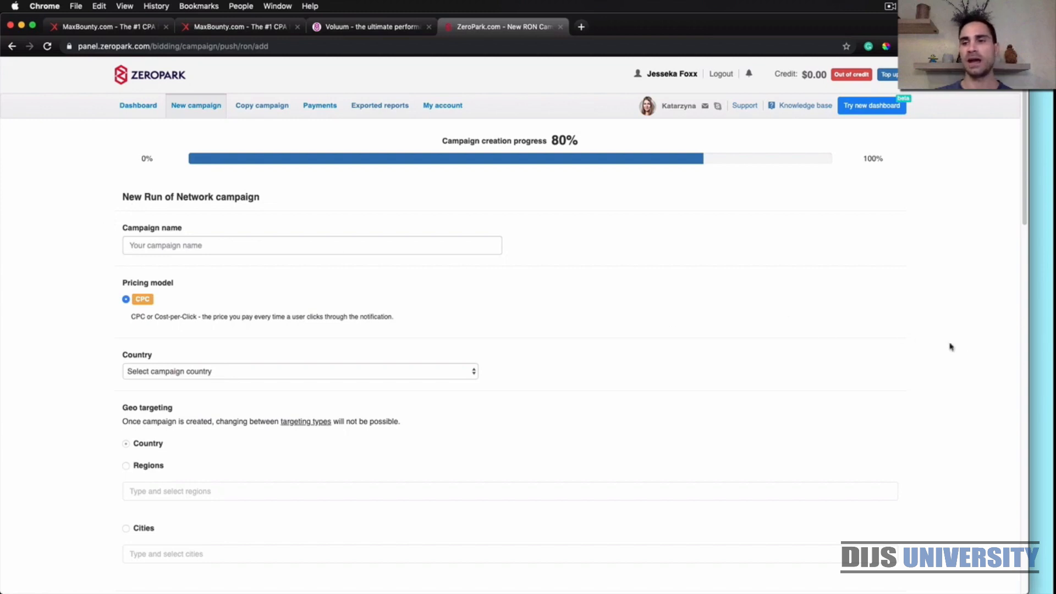
{"action": "left_click", "coordinate": [1036, 350]}
{"action": "left_click", "coordinate": [1019, 339]}
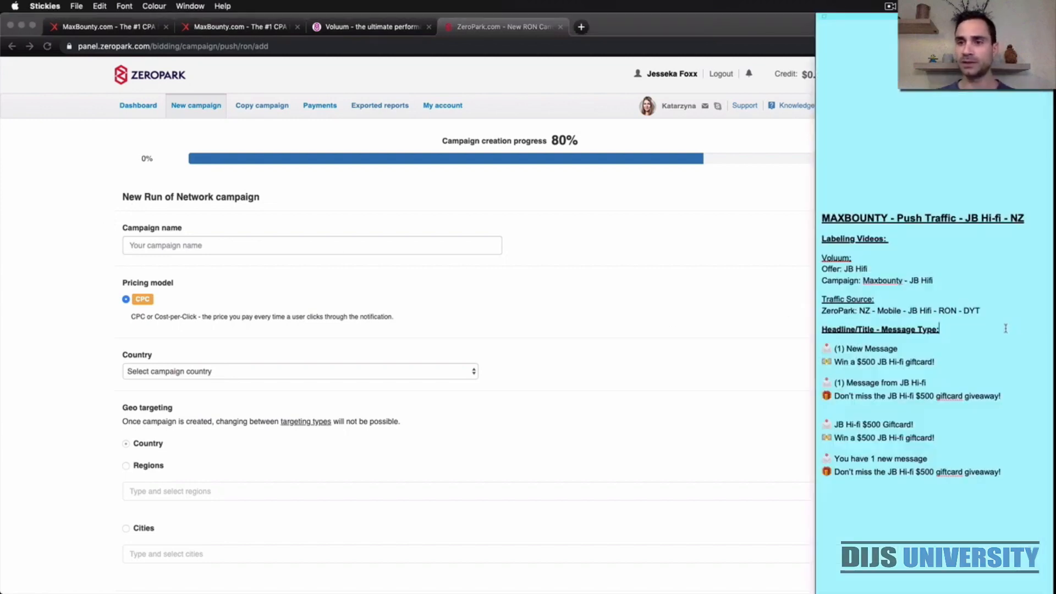
{"action": "left_click_drag", "start_coordinate": [987, 311], "coordinate": [860, 312]}
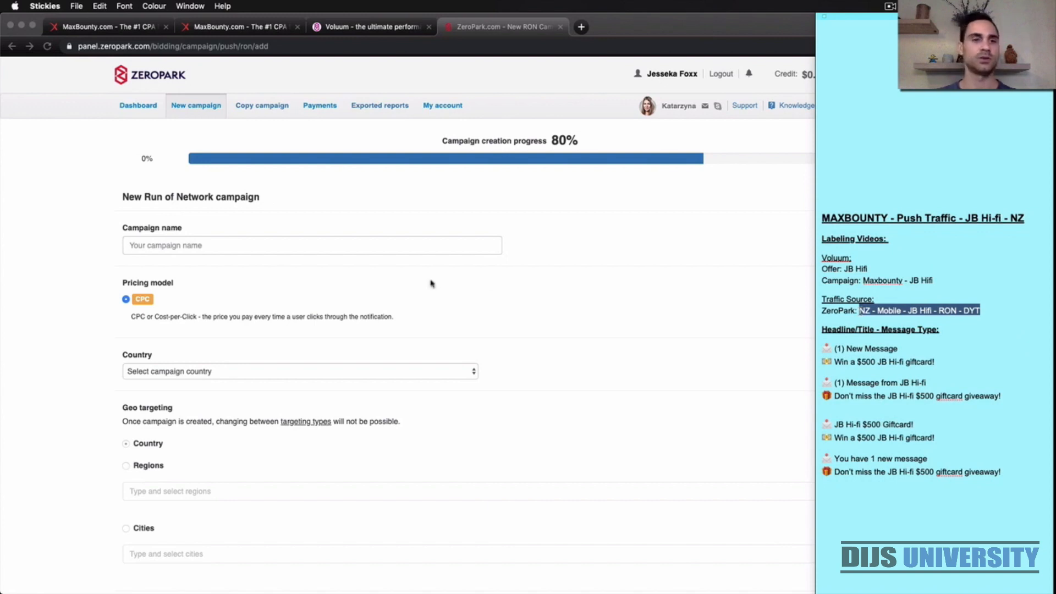
{"action": "left_click", "coordinate": [333, 254]}
{"action": "left_click", "coordinate": [312, 247]}
{"action": "key", "text": "super+v"}
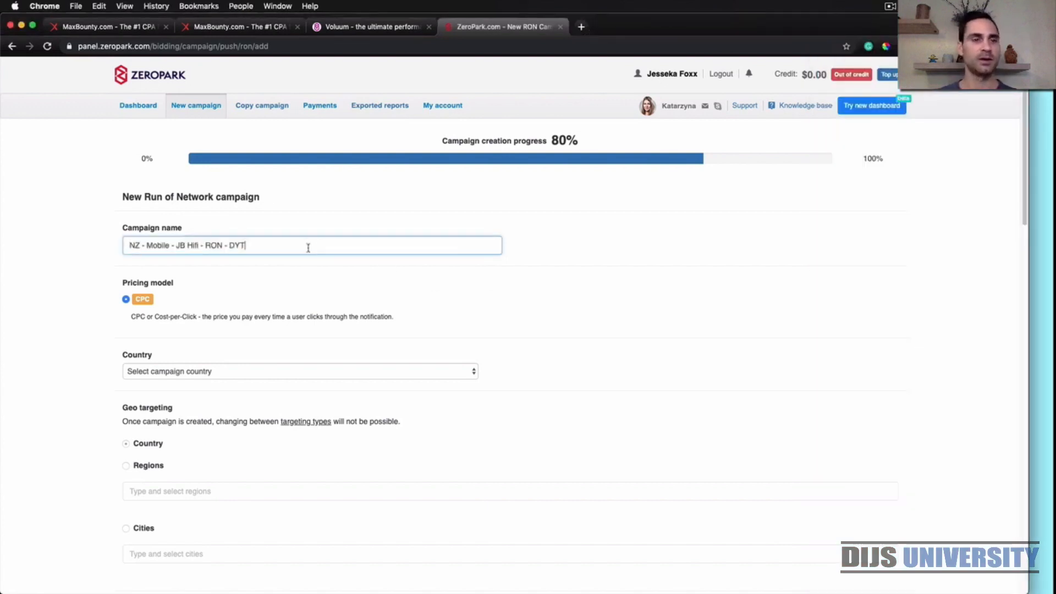
{"action": "left_click", "coordinate": [261, 260]}
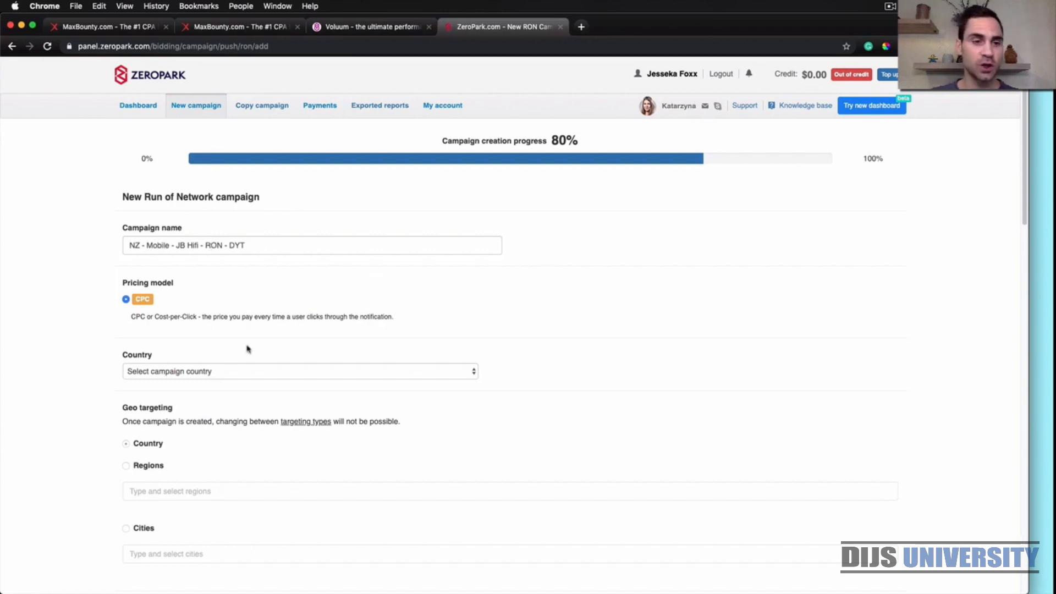
Set the campaign country to New Zealand
{"action": "scroll", "coordinate": [247, 349], "scroll_direction": "down", "scroll_amount": 3}
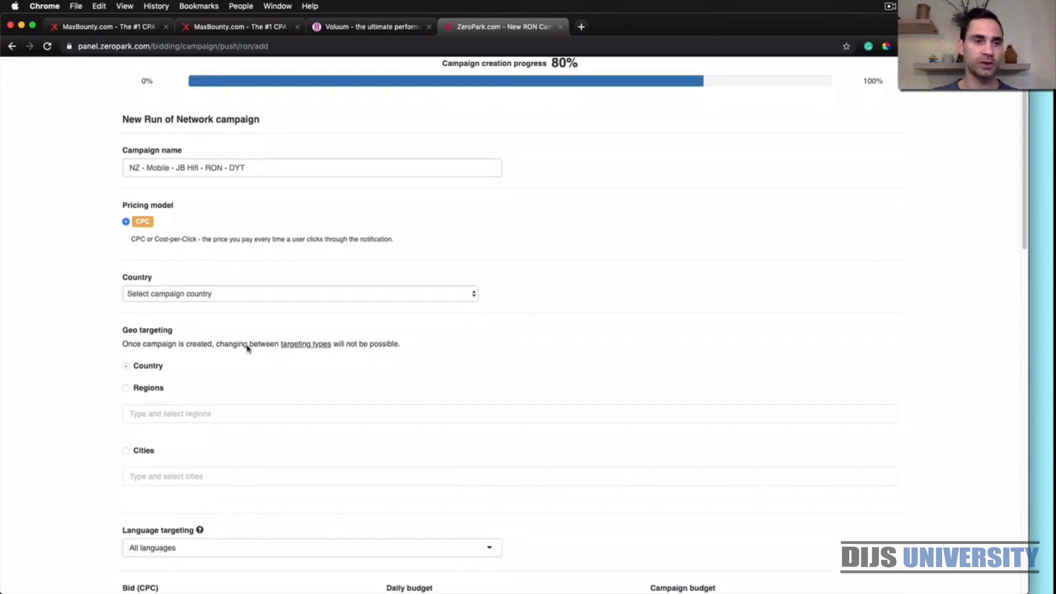
{"action": "left_click", "coordinate": [216, 297]}
{"action": "scroll", "coordinate": [216, 297], "scroll_direction": "down", "scroll_amount": 15}
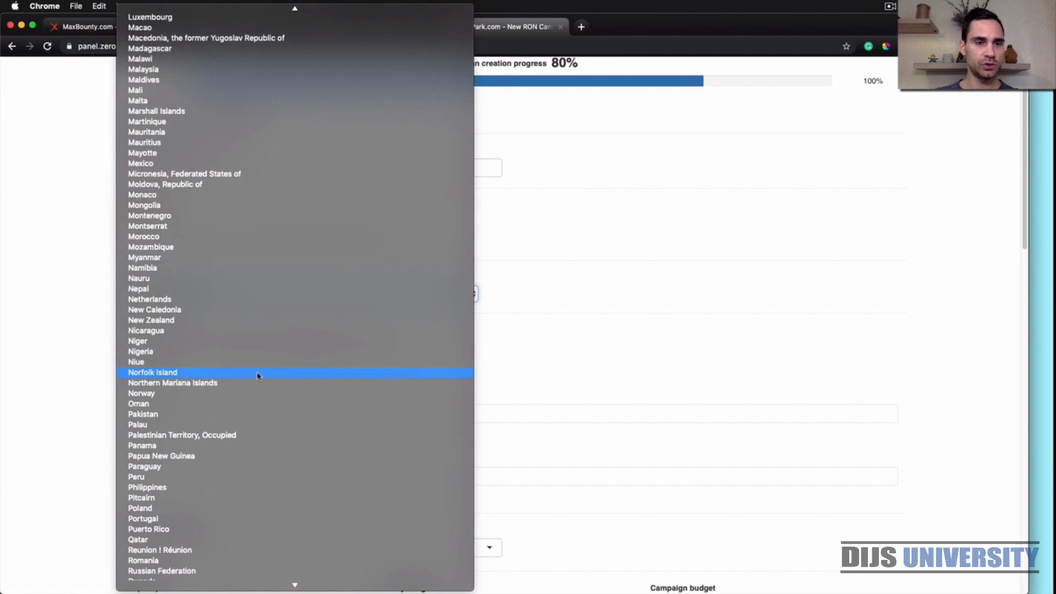
{"action": "left_click", "coordinate": [234, 321]}
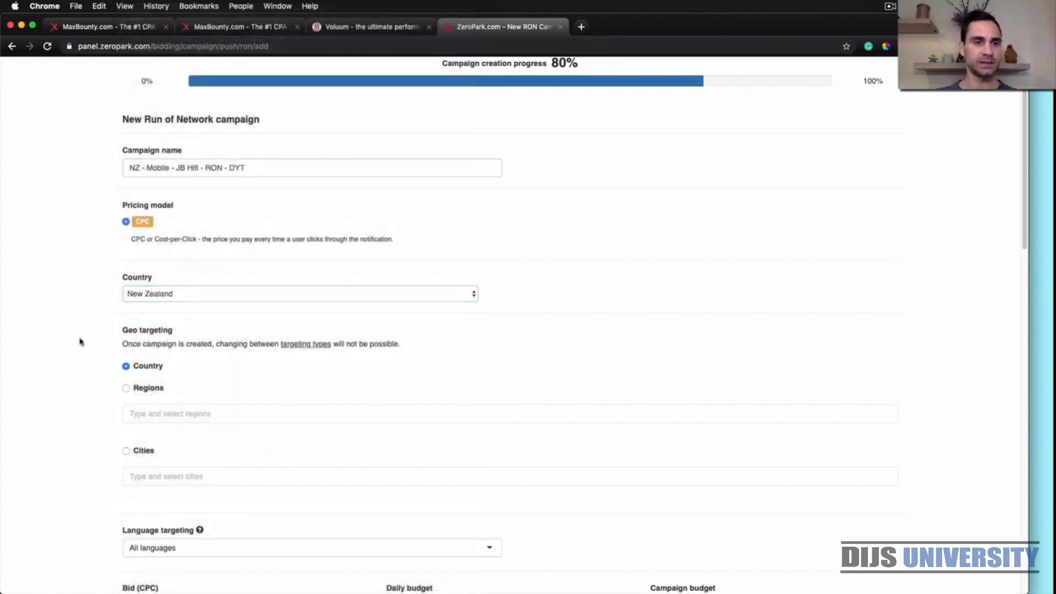
Limit the campaign's daily budget to $25 instead of unlimited
{"action": "scroll", "coordinate": [81, 363], "scroll_direction": "down", "scroll_amount": 2}
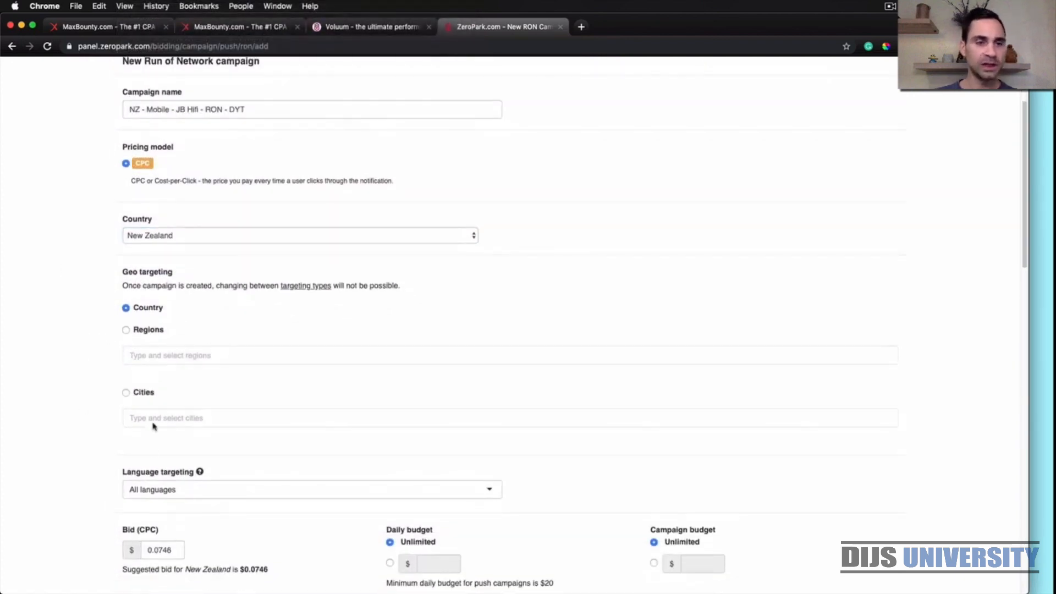
{"action": "scroll", "coordinate": [47, 410], "scroll_direction": "down", "scroll_amount": 3}
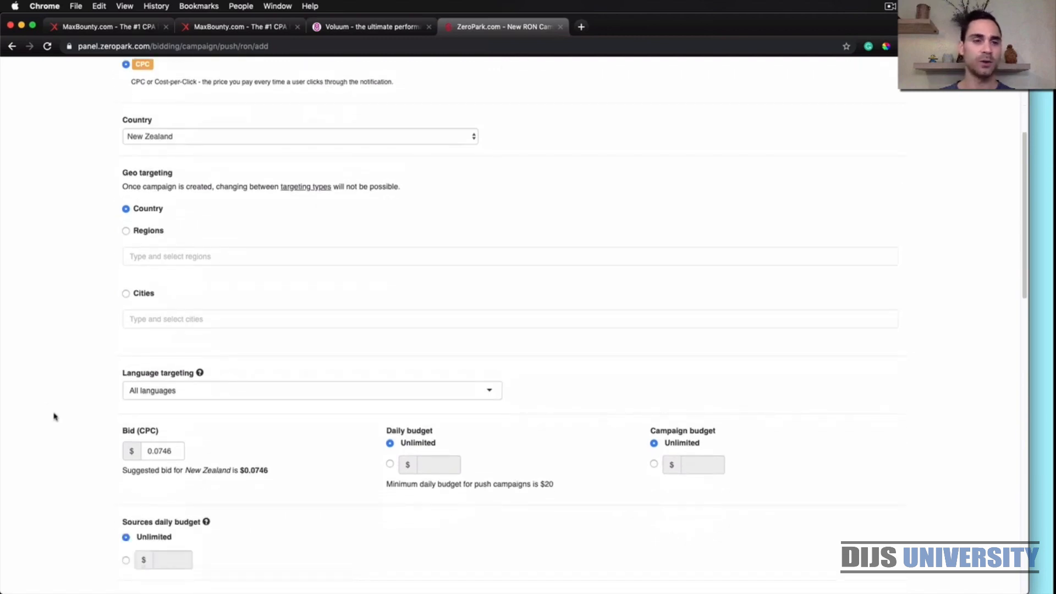
{"action": "scroll", "coordinate": [66, 424], "scroll_direction": "down", "scroll_amount": 1}
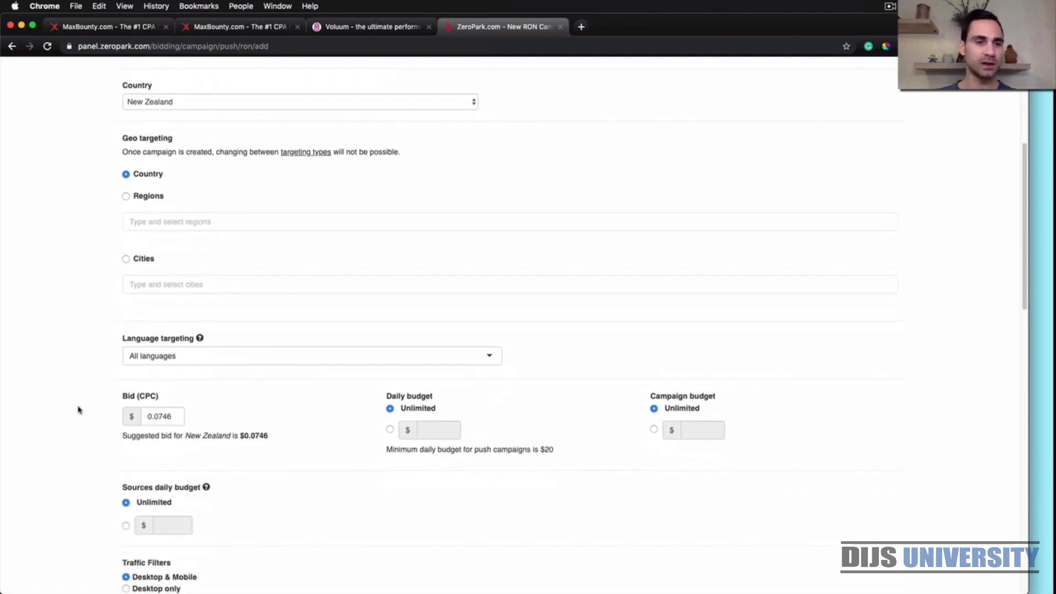
{"action": "scroll", "coordinate": [78, 410], "scroll_direction": "down", "scroll_amount": 2}
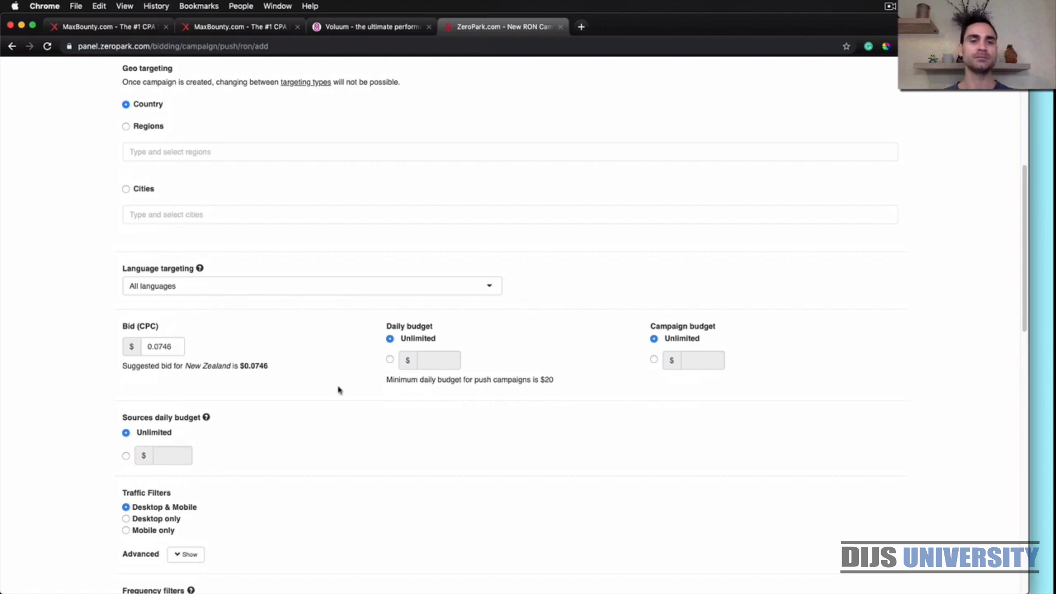
{"action": "left_click", "coordinate": [390, 360]}
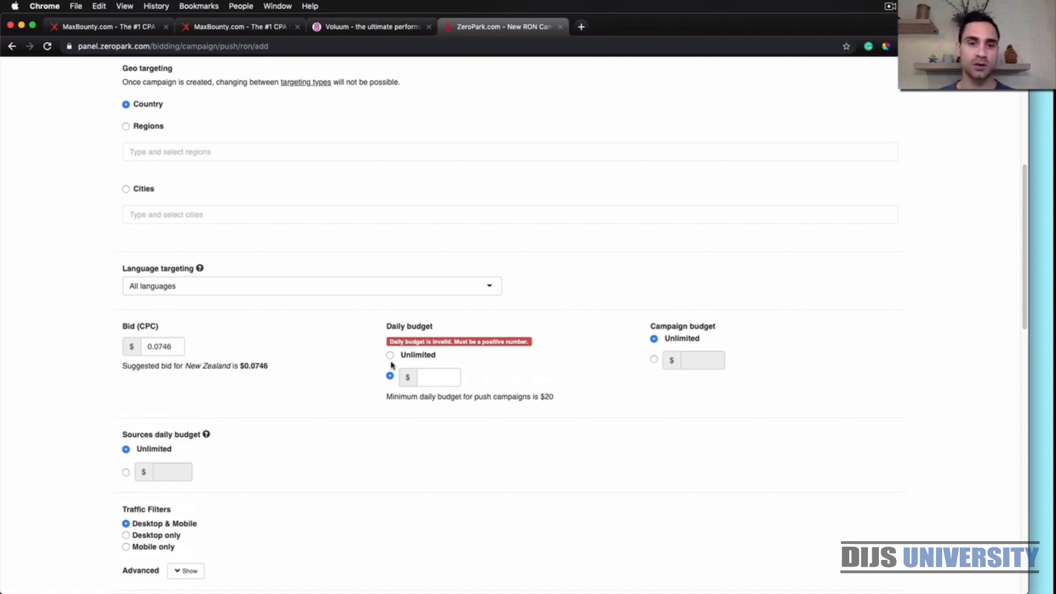
{"action": "left_click", "coordinate": [442, 378]}
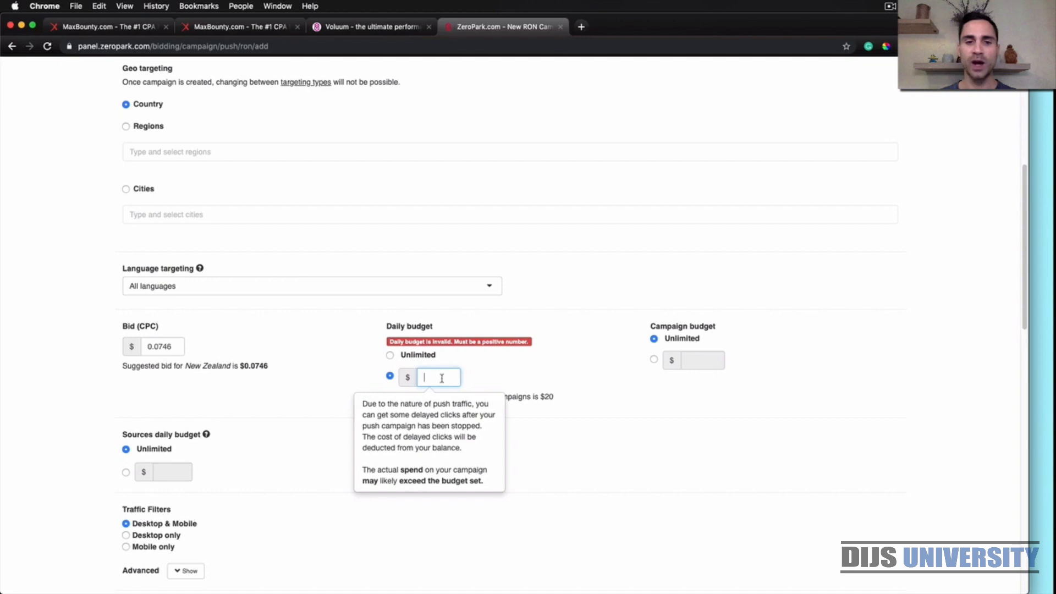
{"action": "type", "text": "25"}
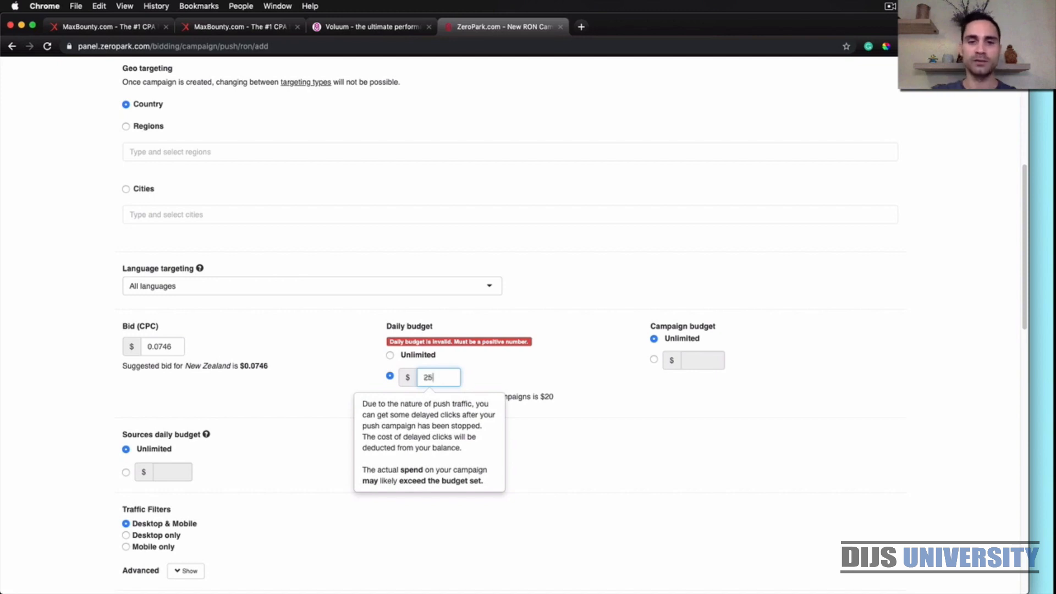
{"action": "left_click", "coordinate": [597, 400]}
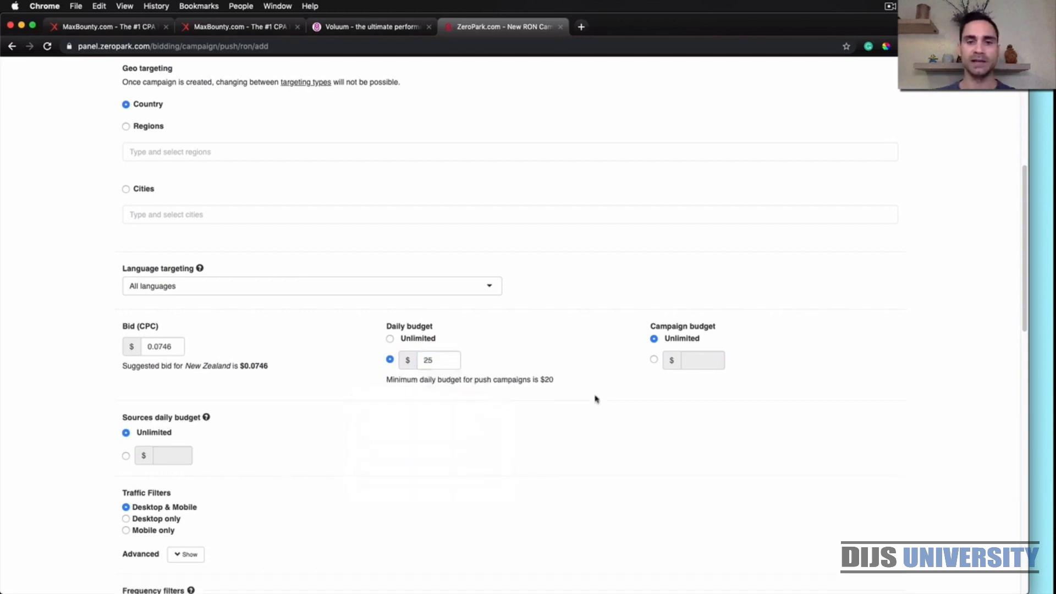
Limit the overall campaign budget to $75
{"action": "left_click", "coordinate": [654, 363]}
{"action": "left_click", "coordinate": [704, 377]}
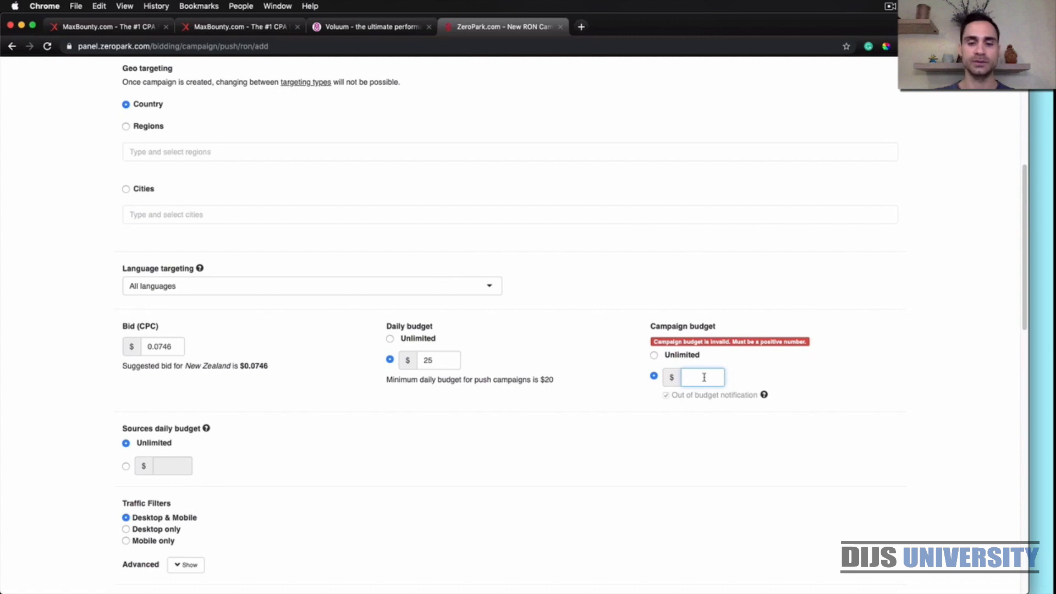
{"action": "type", "text": "75"}
{"action": "left_click", "coordinate": [845, 397]}
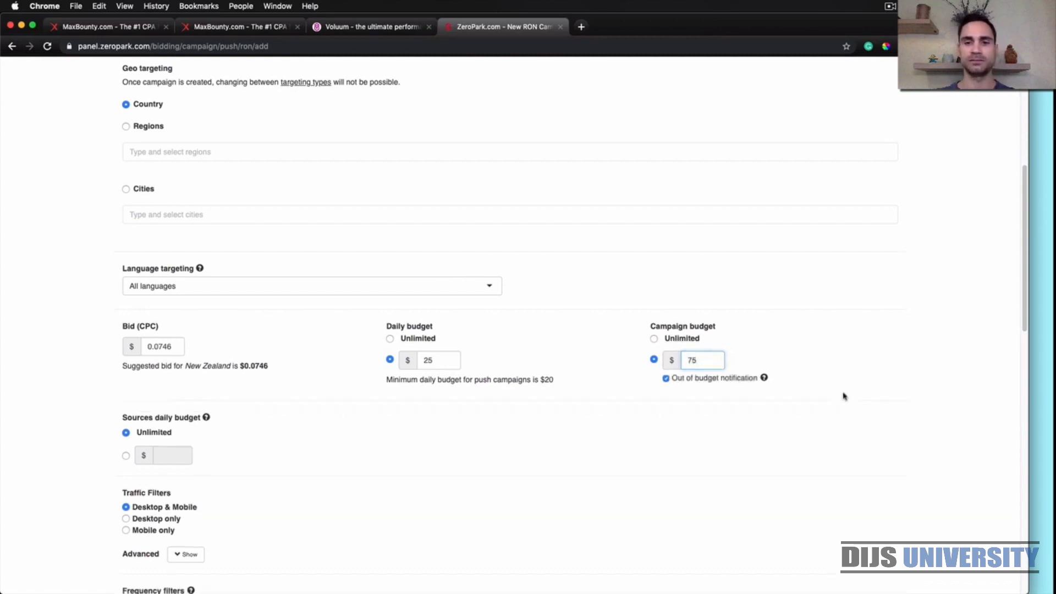
Restrict the traffic filter to Mobile only
{"action": "scroll", "coordinate": [517, 473], "scroll_direction": "down", "scroll_amount": 3}
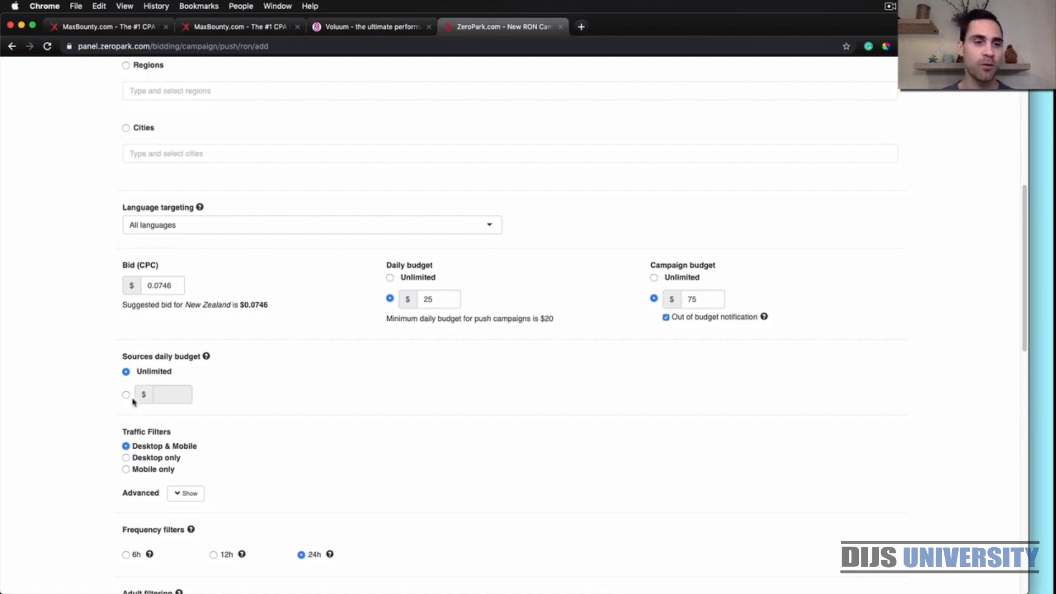
{"action": "scroll", "coordinate": [97, 417], "scroll_direction": "down", "scroll_amount": 3}
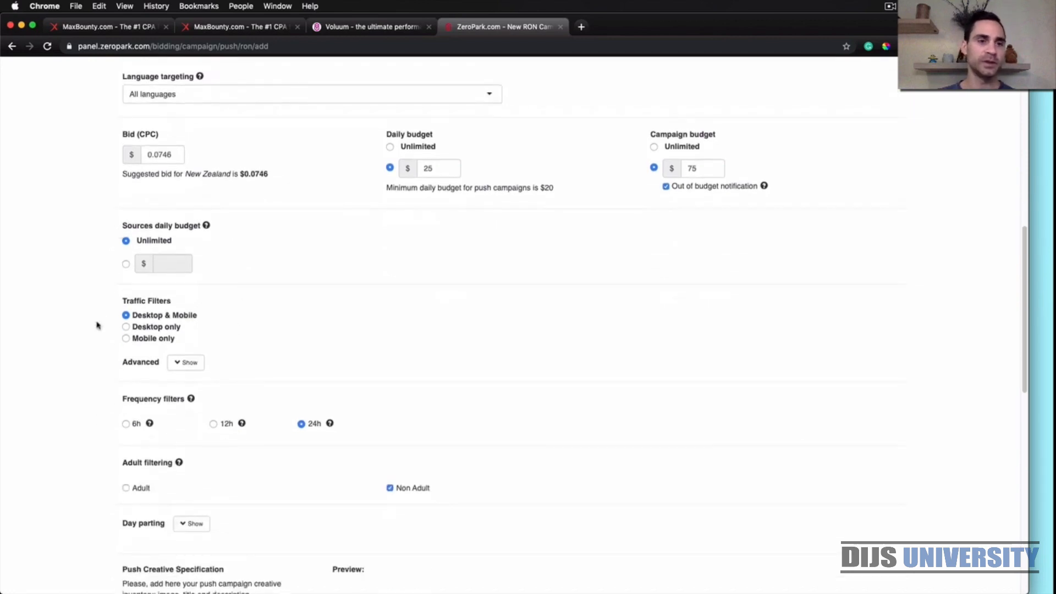
{"action": "scroll", "coordinate": [96, 324], "scroll_direction": "down", "scroll_amount": 1}
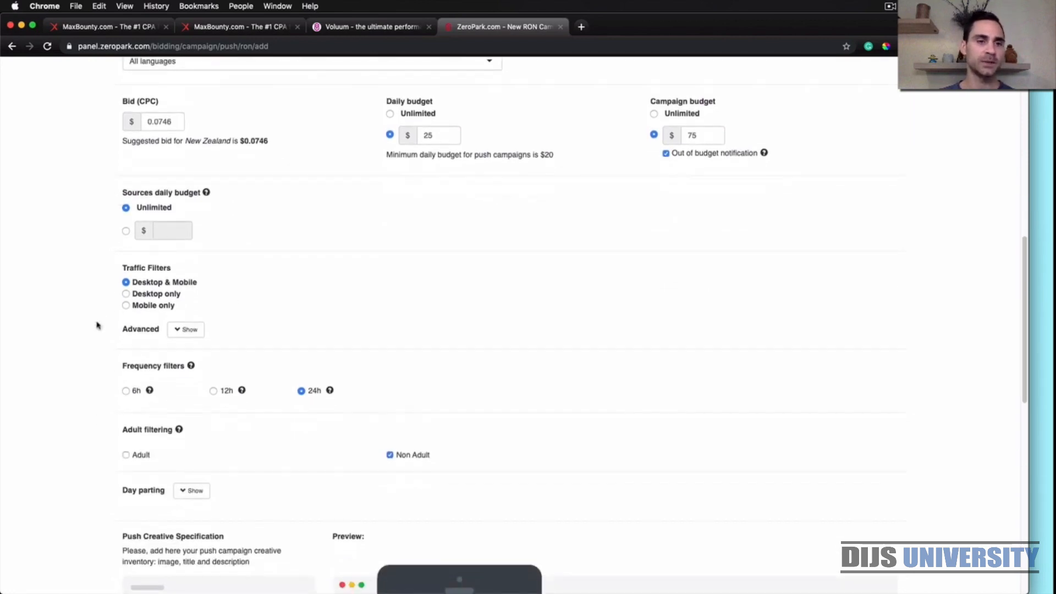
{"action": "left_click", "coordinate": [126, 307]}
Show the day parting schedule and set its custom campaign timezone to (UTC+10:00) Canberra, Melbourne, Sydney
{"action": "scroll", "coordinate": [97, 358], "scroll_direction": "down", "scroll_amount": 2}
{"action": "scroll", "coordinate": [98, 360], "scroll_direction": "down", "scroll_amount": 2}
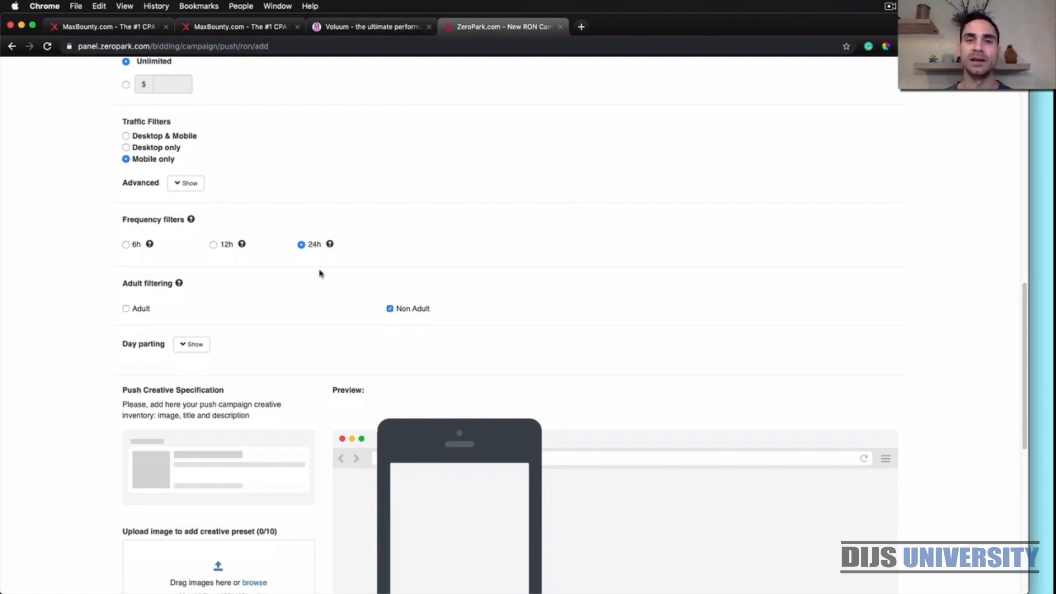
{"action": "scroll", "coordinate": [91, 330], "scroll_direction": "down", "scroll_amount": 3}
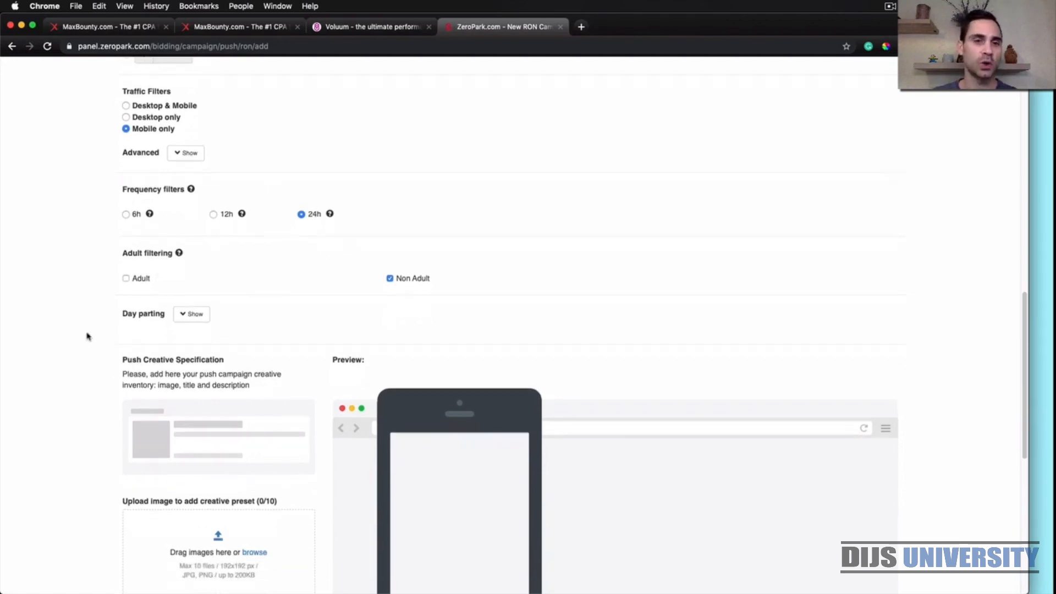
{"action": "scroll", "coordinate": [100, 312], "scroll_direction": "down", "scroll_amount": 2}
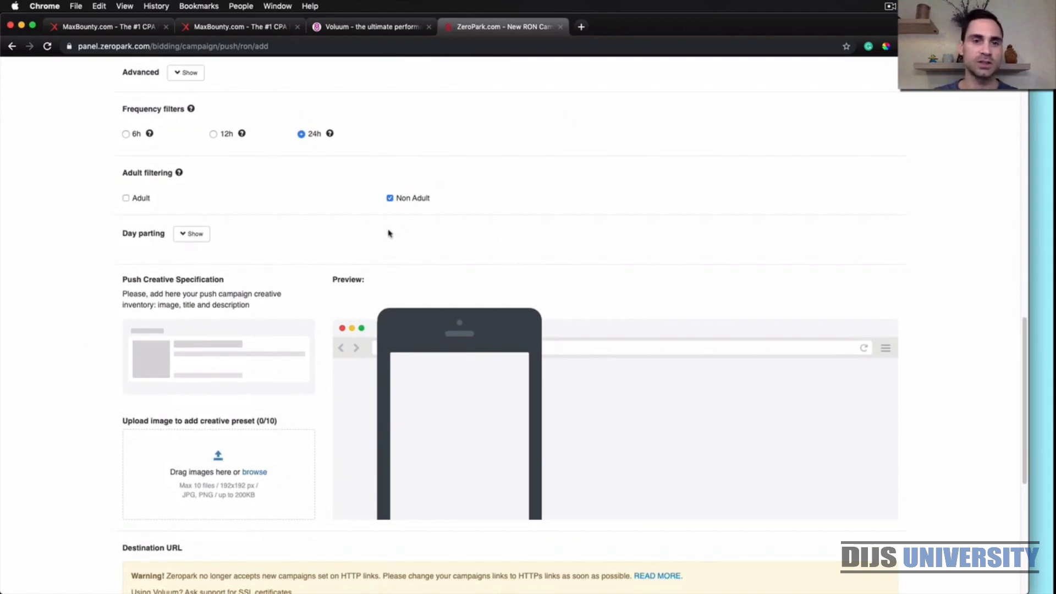
{"action": "scroll", "coordinate": [111, 263], "scroll_direction": "down", "scroll_amount": 2}
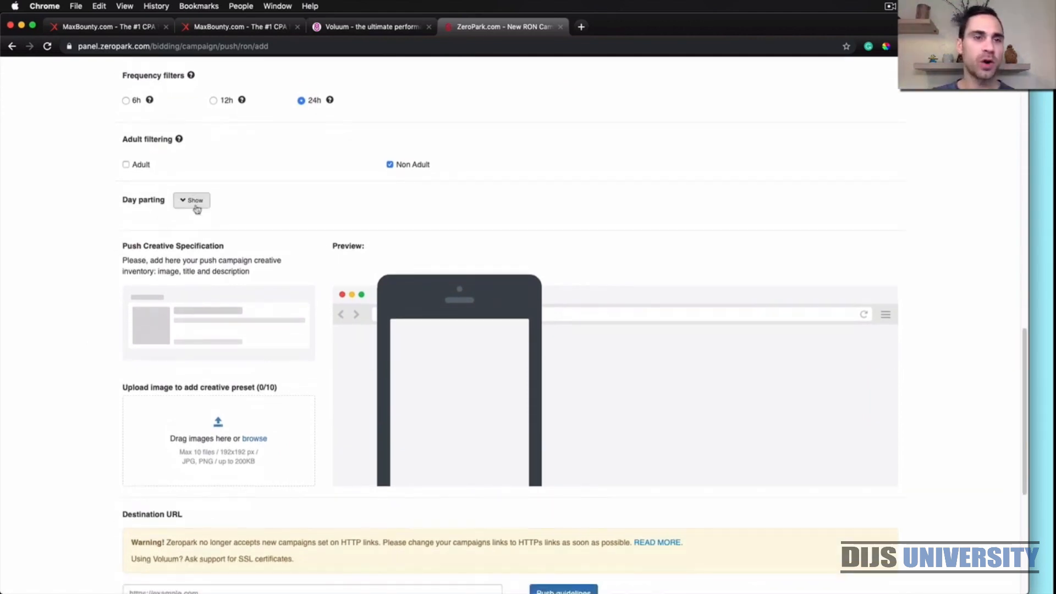
{"action": "left_click", "coordinate": [196, 208]}
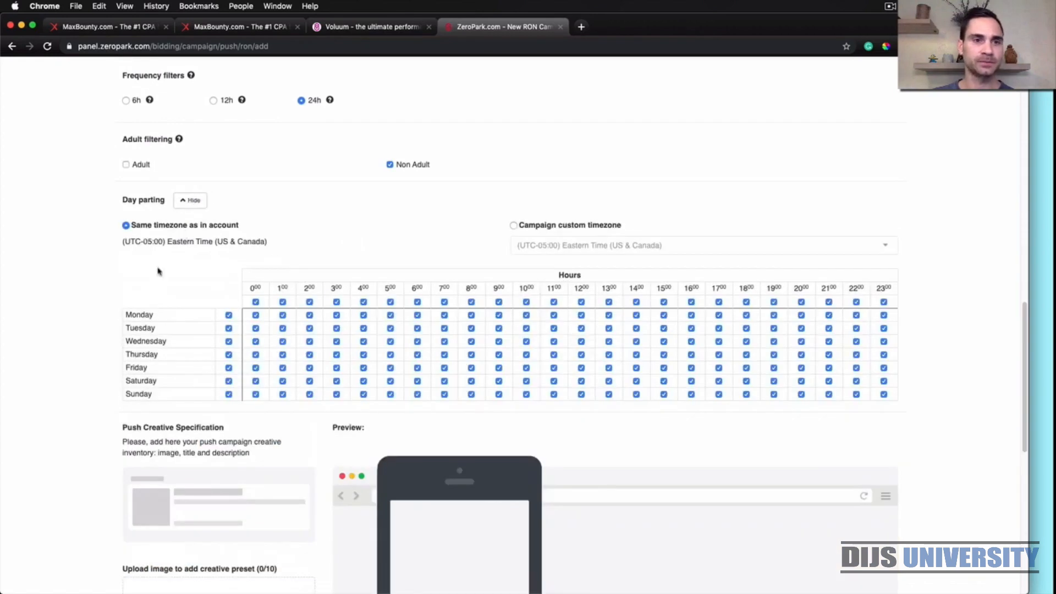
{"action": "scroll", "coordinate": [159, 272], "scroll_direction": "down", "scroll_amount": 1}
{"action": "left_click", "coordinate": [513, 209]}
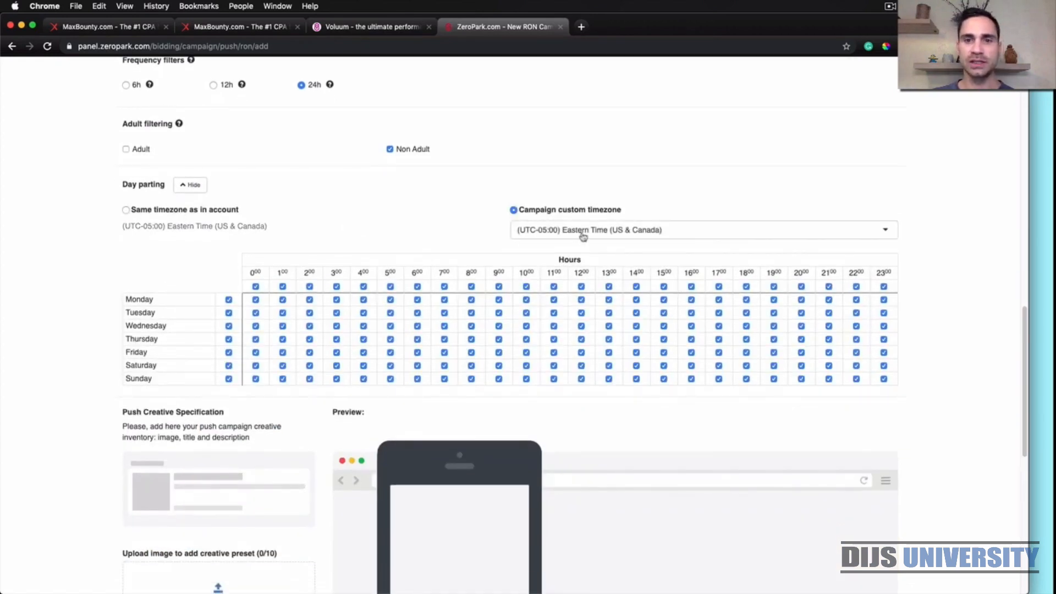
{"action": "left_click", "coordinate": [888, 238]}
{"action": "scroll", "coordinate": [828, 304], "scroll_direction": "down", "scroll_amount": 2}
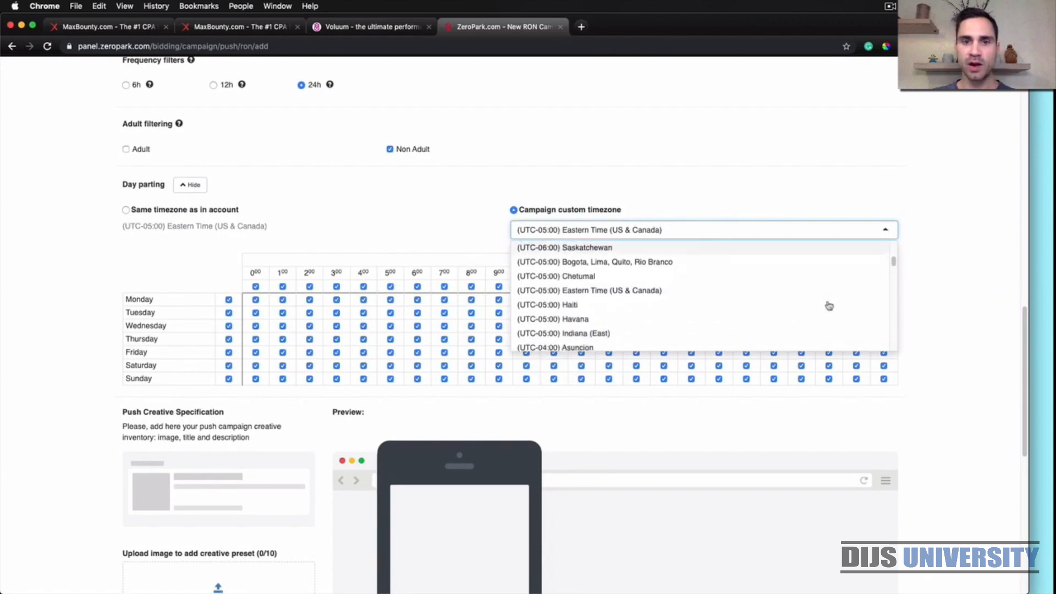
{"action": "scroll", "coordinate": [829, 306], "scroll_direction": "down", "scroll_amount": 6}
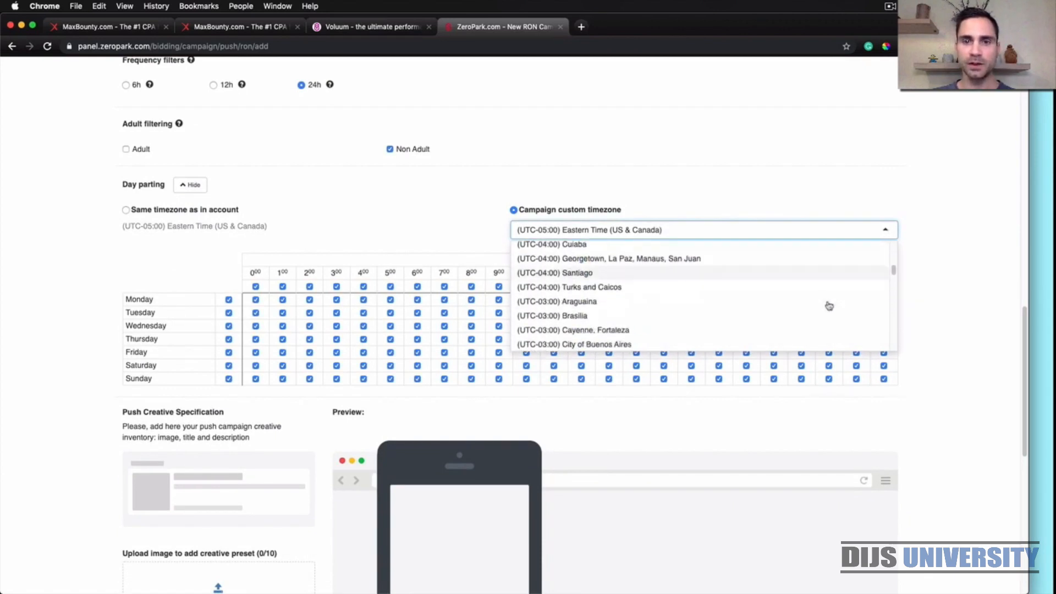
{"action": "scroll", "coordinate": [828, 306], "scroll_direction": "down", "scroll_amount": 5}
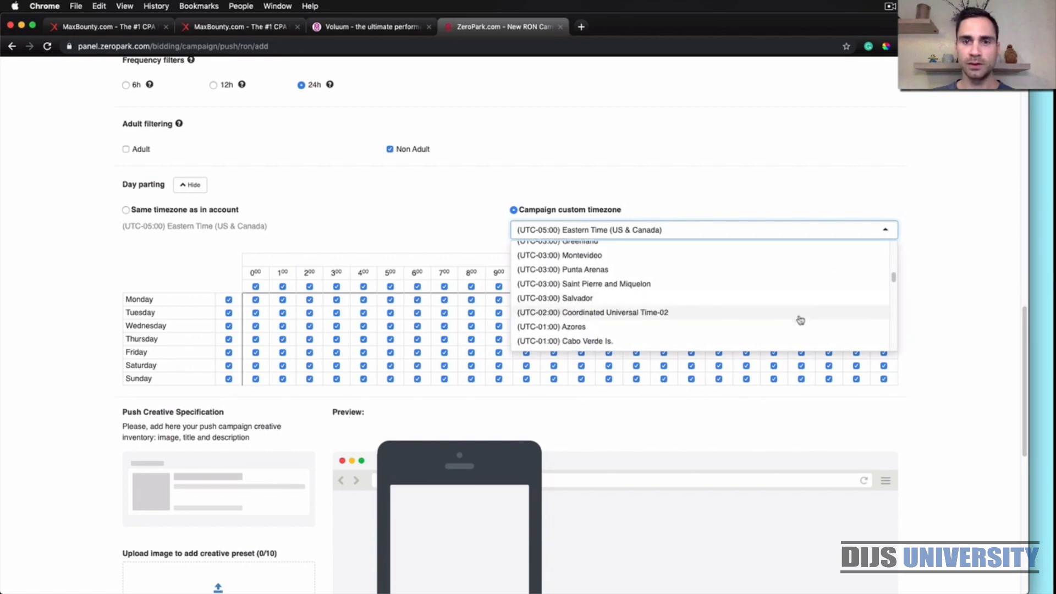
{"action": "scroll", "coordinate": [800, 320], "scroll_direction": "down", "scroll_amount": 20}
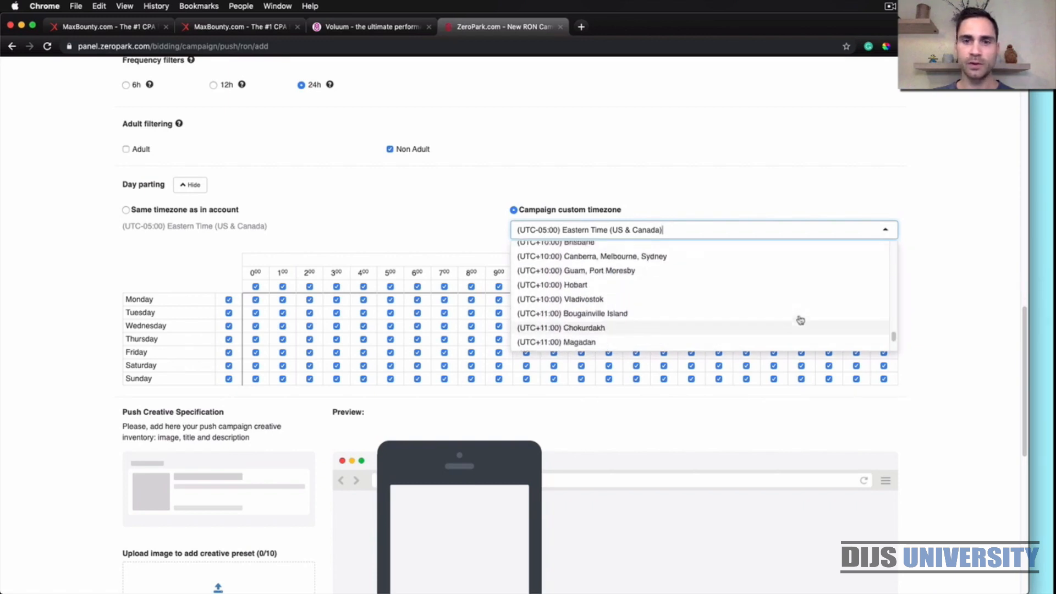
{"action": "scroll", "coordinate": [801, 320], "scroll_direction": "up", "scroll_amount": 2}
{"action": "left_click", "coordinate": [724, 291]}
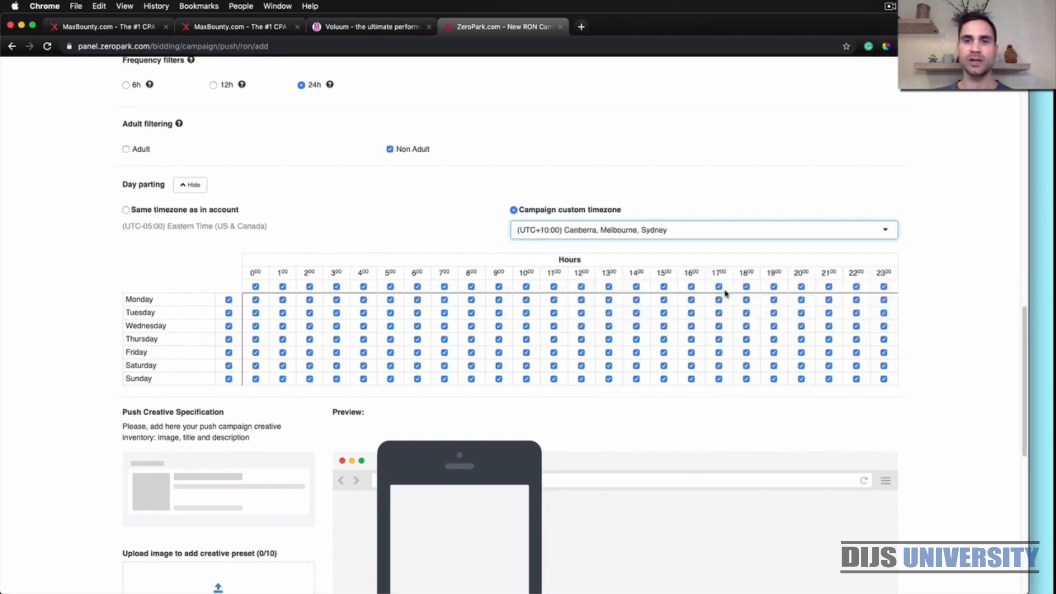
{"action": "left_click", "coordinate": [465, 224]}
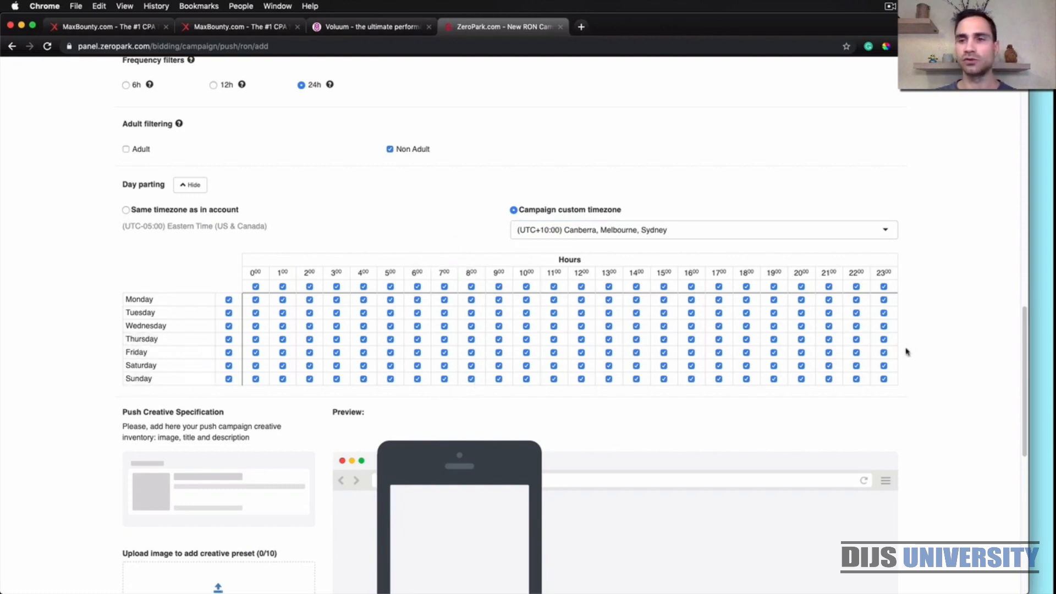
Exclude the hours 0:00 through 6:00 and 23:00 from the day parting schedule for every day of the week
{"action": "left_click", "coordinate": [417, 287]}
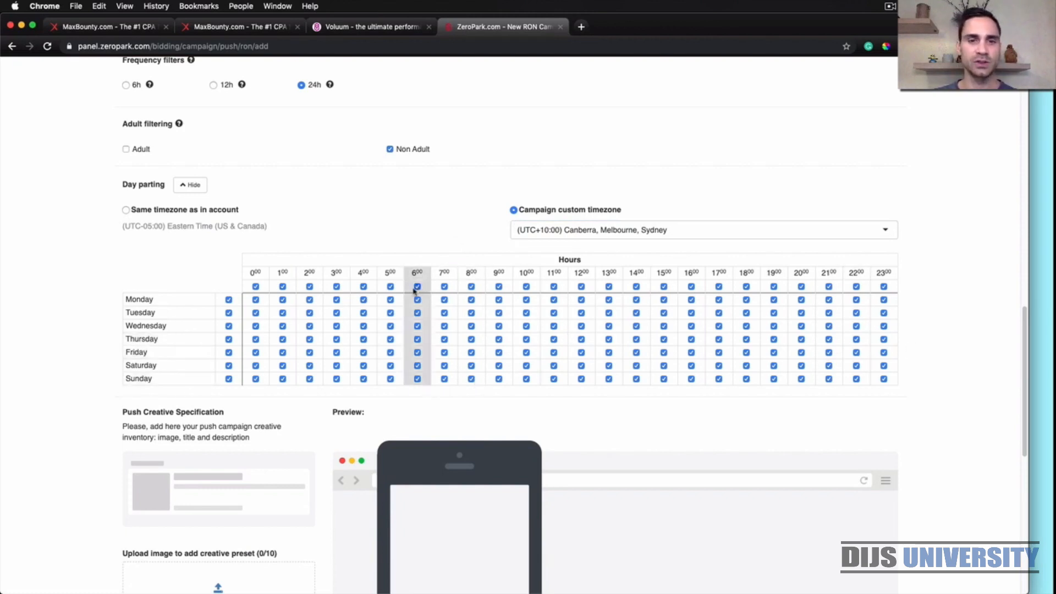
{"action": "left_click", "coordinate": [390, 287]}
{"action": "left_click", "coordinate": [364, 286]}
{"action": "left_click", "coordinate": [336, 287]}
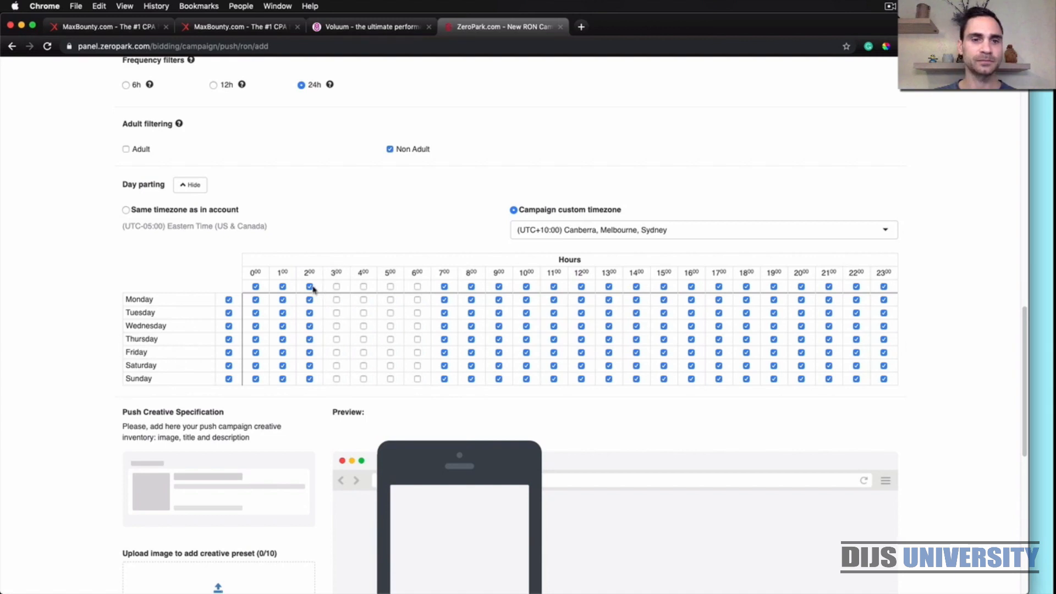
{"action": "left_click", "coordinate": [310, 286]}
{"action": "left_click", "coordinate": [282, 286]}
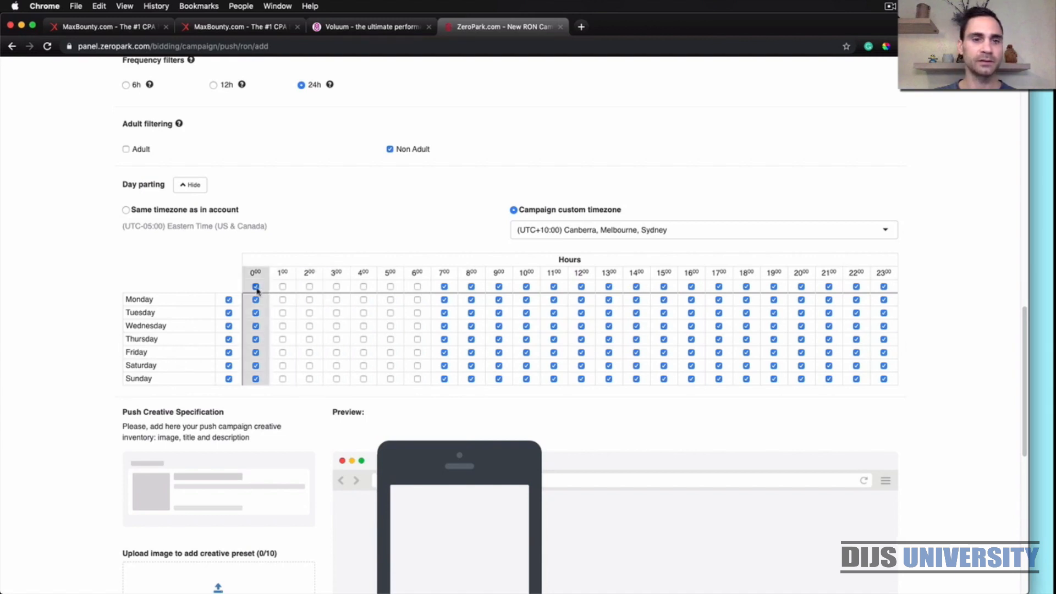
{"action": "left_click", "coordinate": [255, 286]}
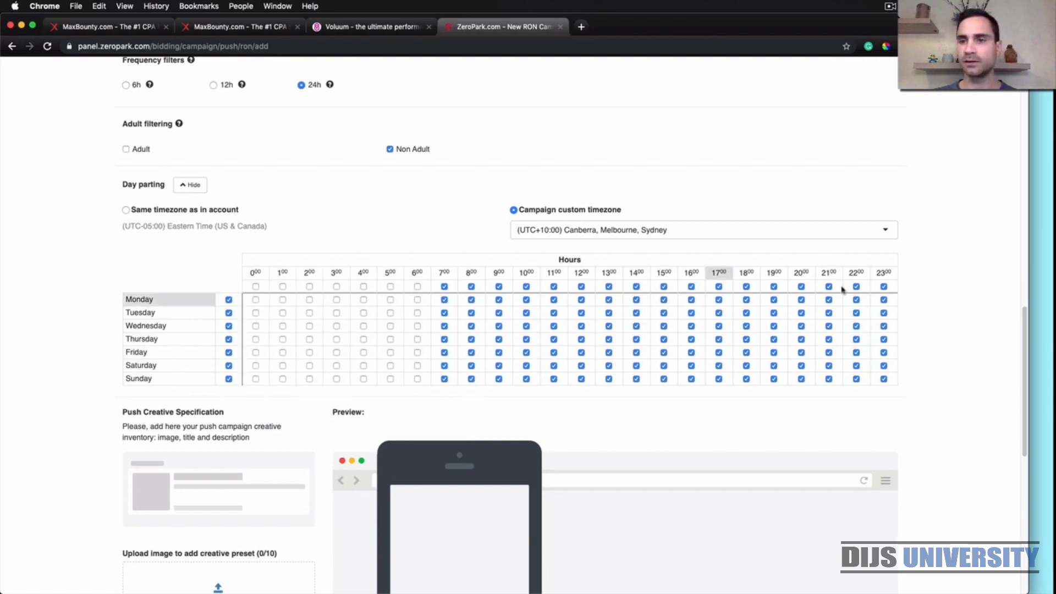
{"action": "left_click", "coordinate": [885, 287]}
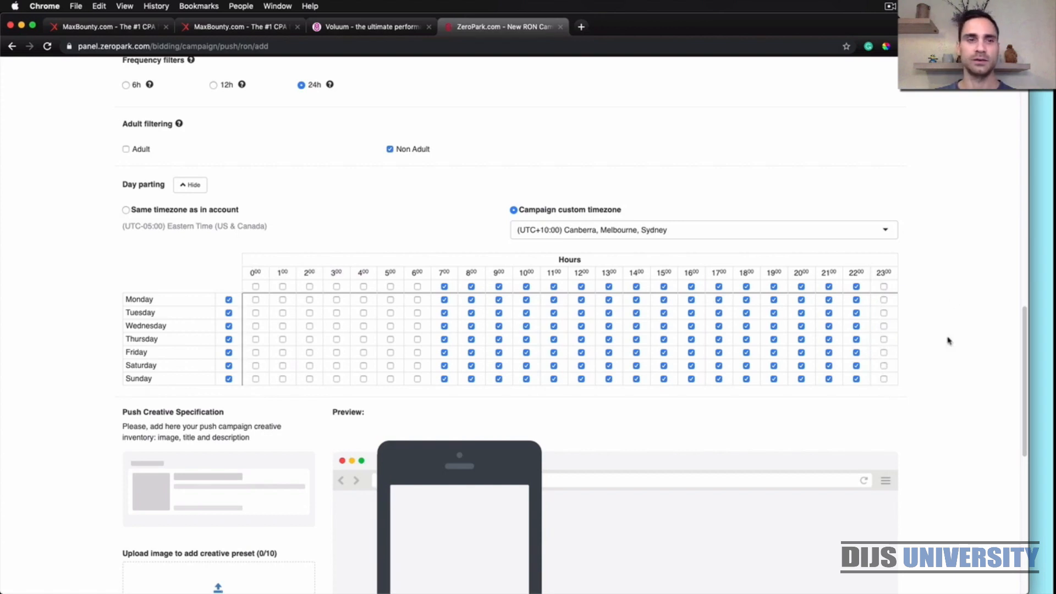
Copy the campaign URL from Voluum's new campaign tracking settings and paste it as the ZeroPark campaign's destination URL
{"action": "scroll", "coordinate": [947, 341], "scroll_direction": "down", "scroll_amount": 8}
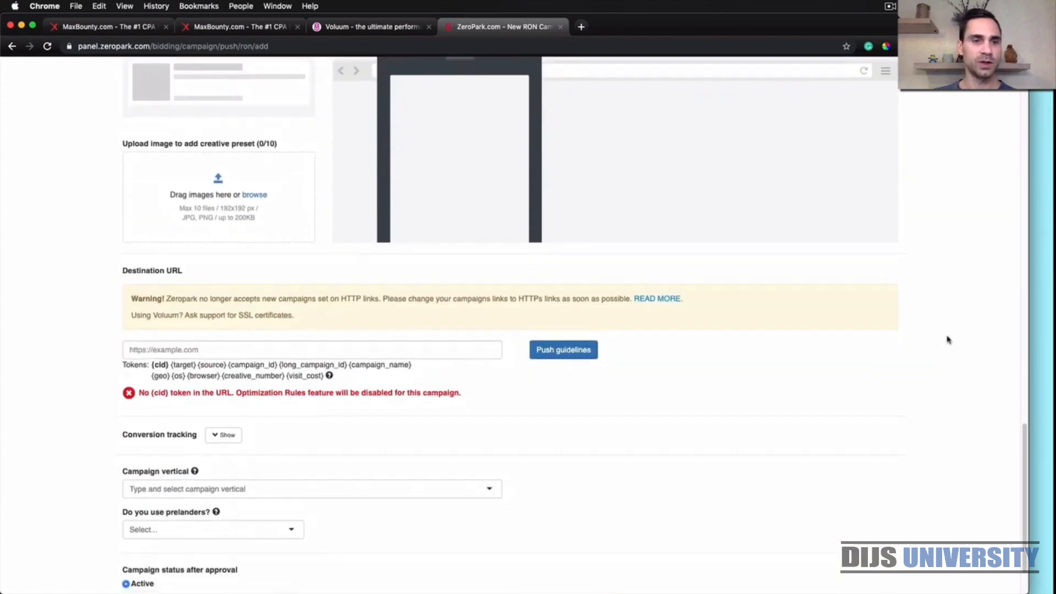
{"action": "scroll", "coordinate": [947, 340], "scroll_direction": "down", "scroll_amount": 1}
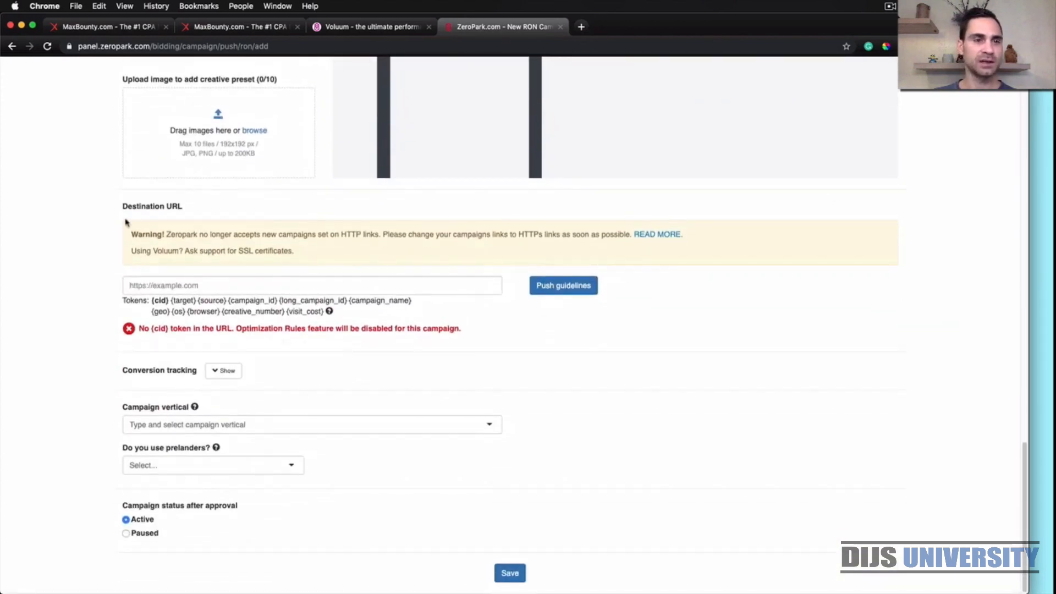
{"action": "left_click", "coordinate": [352, 27]}
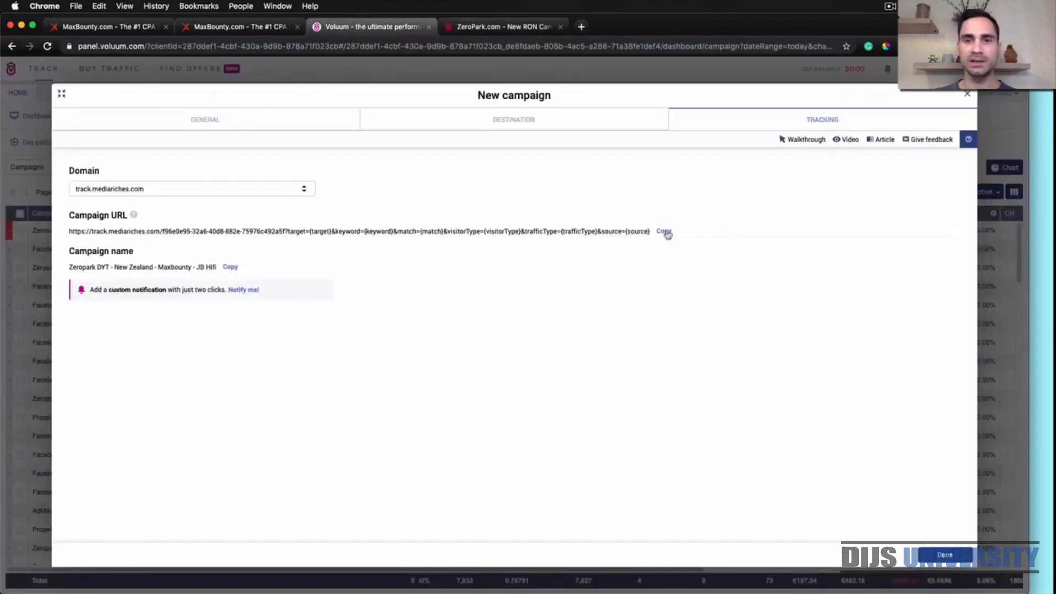
{"action": "left_click", "coordinate": [518, 28]}
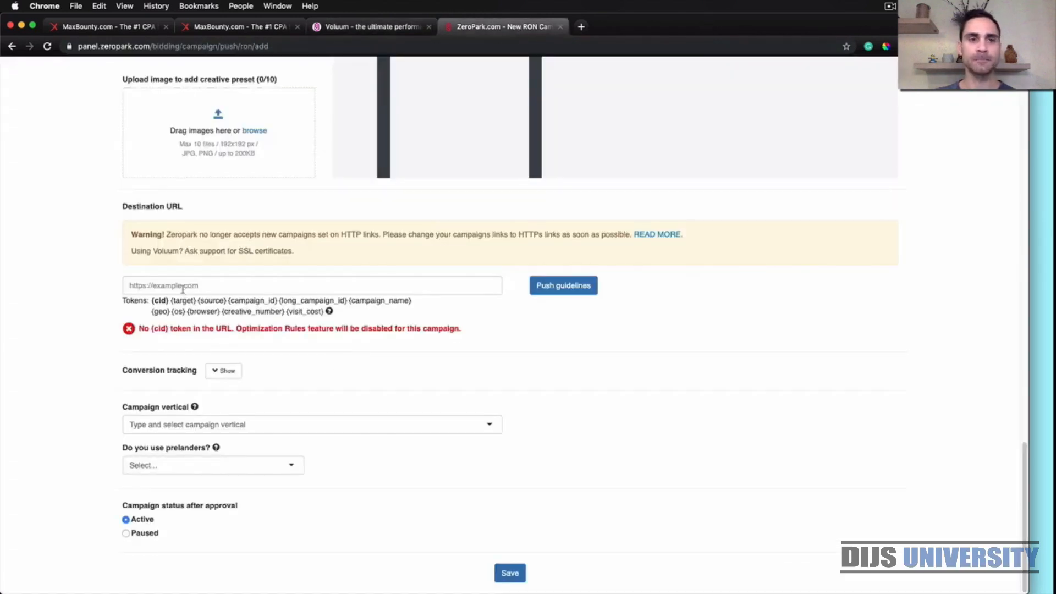
{"action": "left_click", "coordinate": [183, 289]}
{"action": "key", "text": "super+v"}
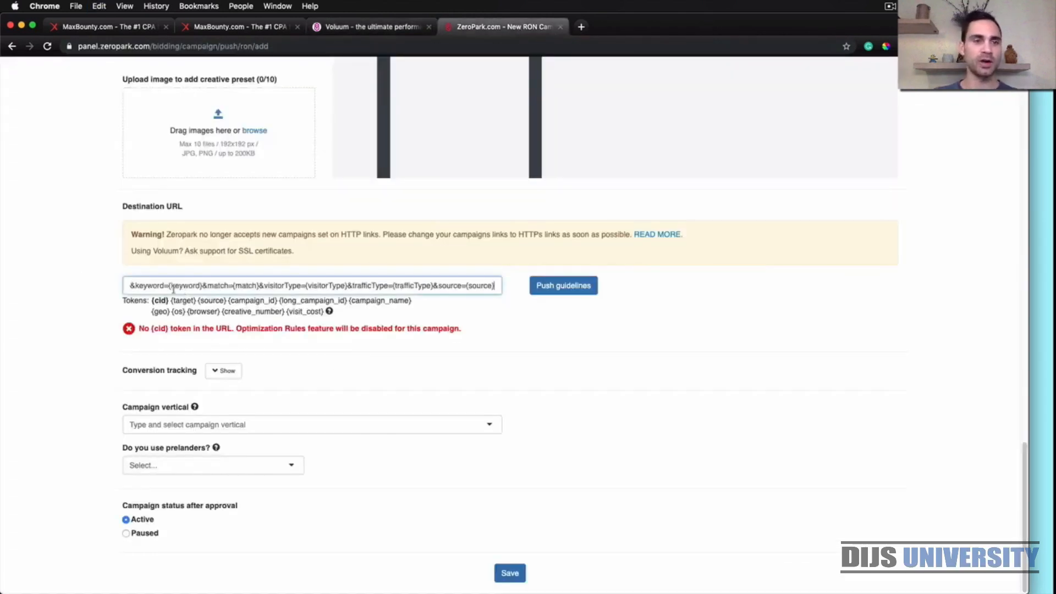
{"action": "left_click", "coordinate": [84, 319]}
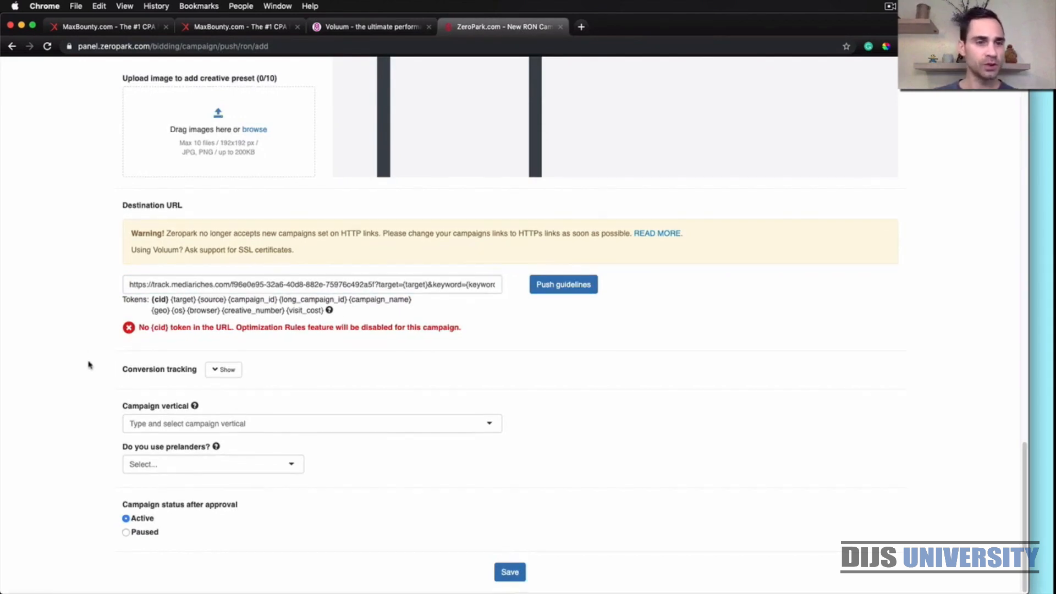
Set the campaign vertical to Surveys & Sweeps
{"action": "left_click", "coordinate": [318, 426]}
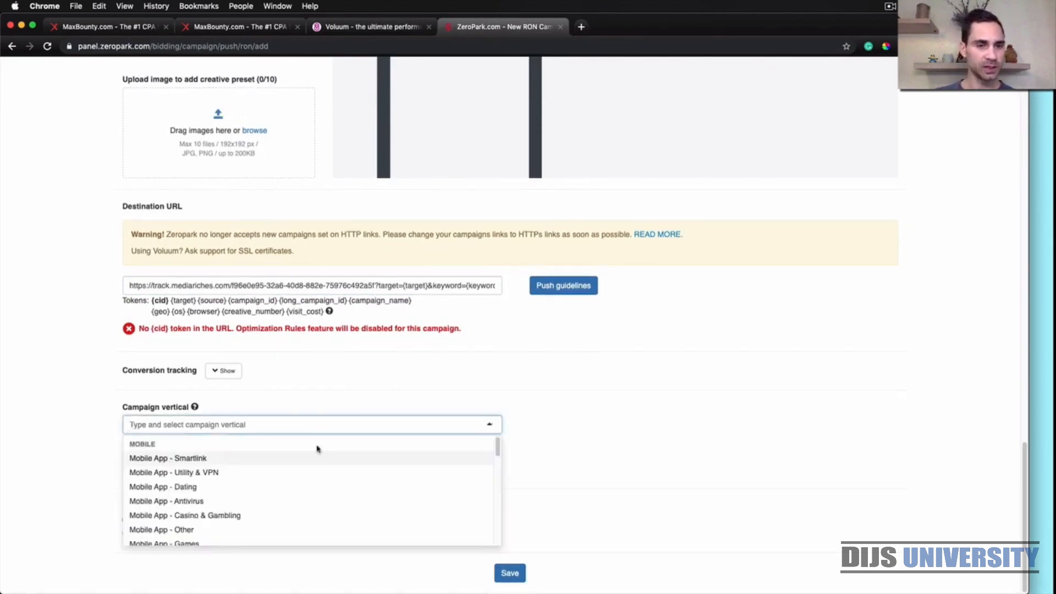
{"action": "scroll", "coordinate": [332, 488], "scroll_direction": "down", "scroll_amount": 3}
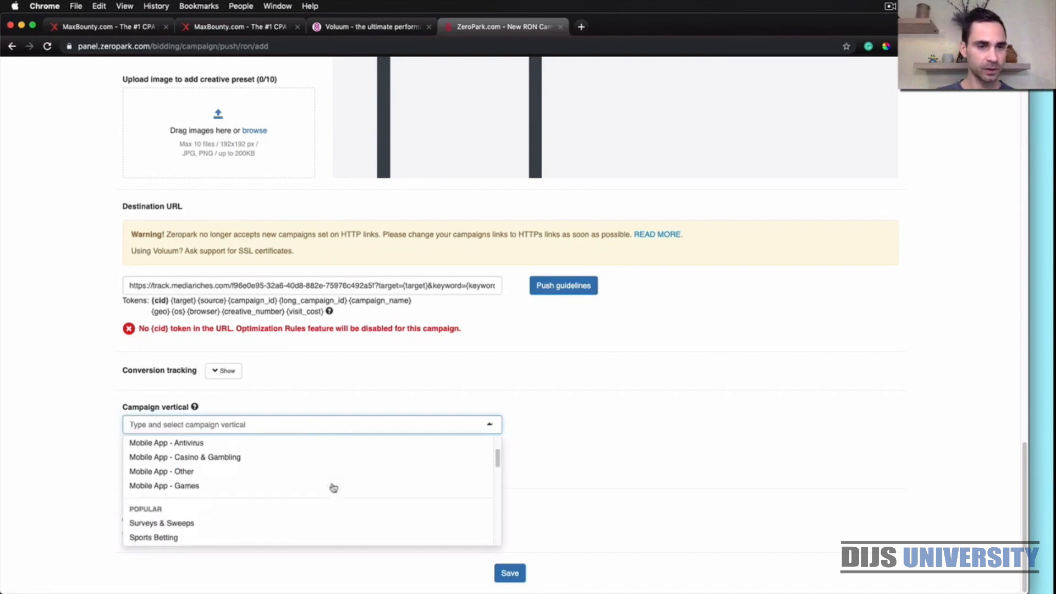
{"action": "scroll", "coordinate": [334, 488], "scroll_direction": "down", "scroll_amount": 2}
{"action": "left_click", "coordinate": [185, 487]}
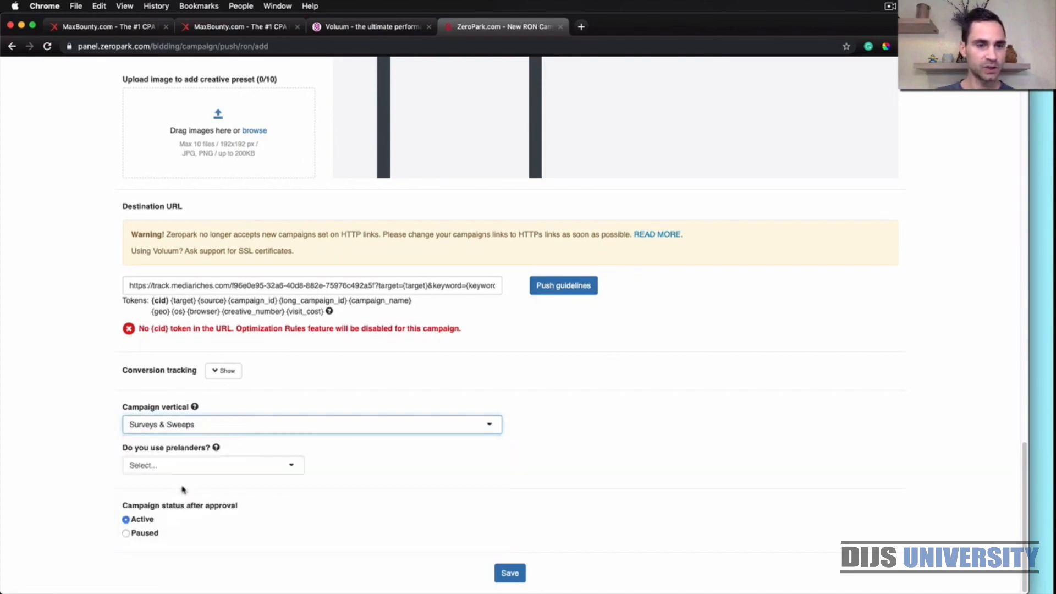
{"action": "left_click", "coordinate": [121, 440]}
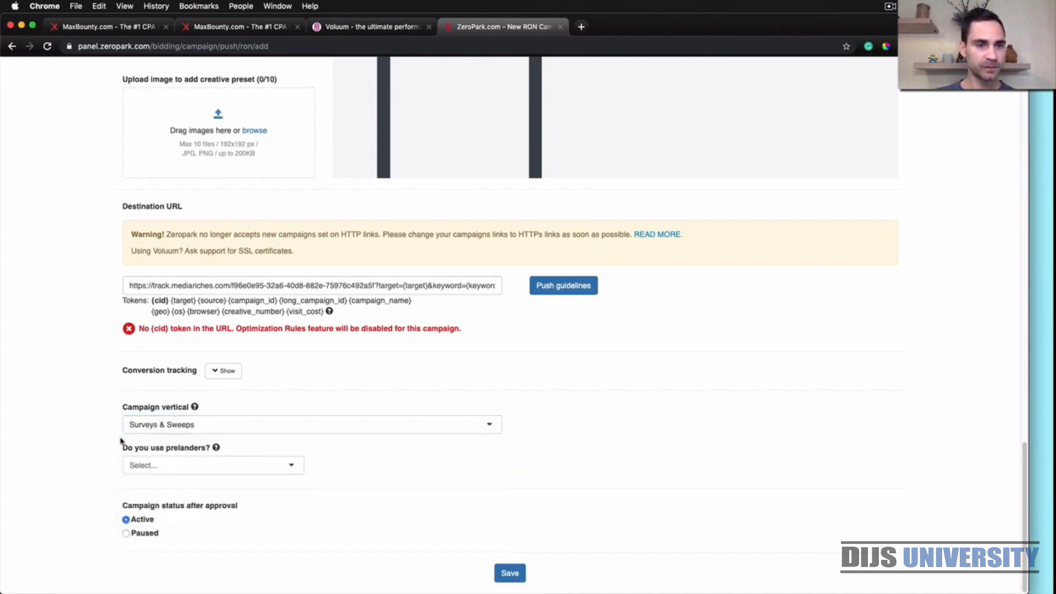
Answer No to the question about using prelanders
{"action": "left_click", "coordinate": [270, 464]}
{"action": "left_click", "coordinate": [141, 502]}
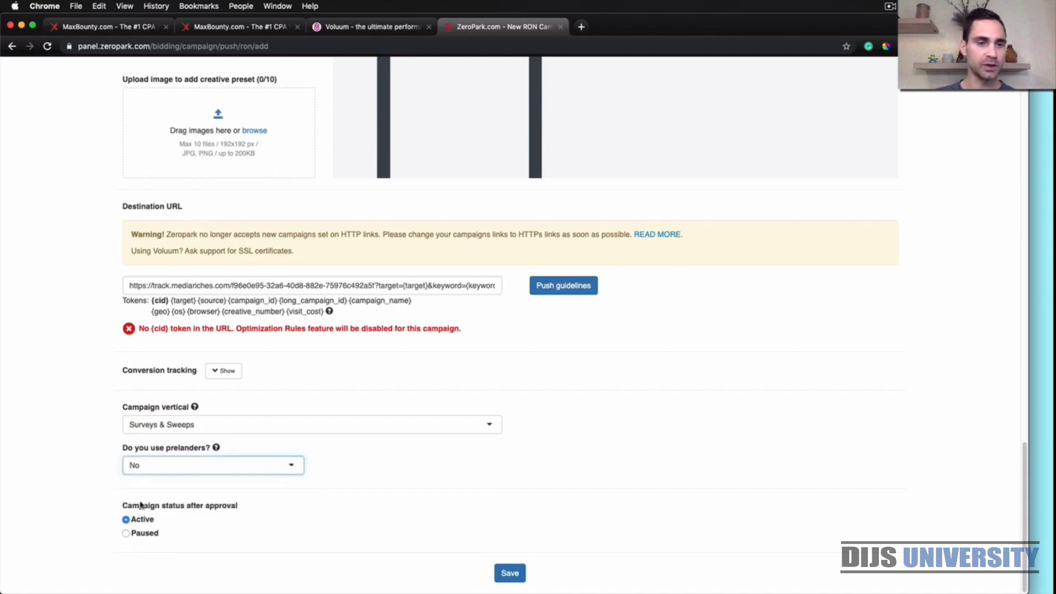
{"action": "left_click", "coordinate": [104, 489]}
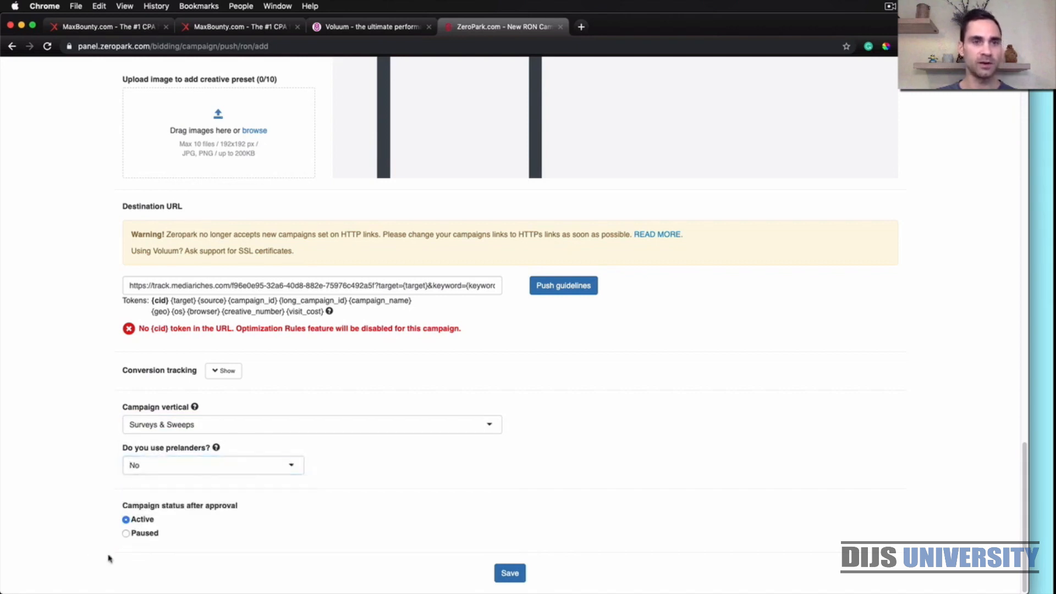
Upload 59-512.png from the Message Icons folder in Push Notification Traffic as the first push creative's image
{"action": "scroll", "coordinate": [108, 559], "scroll_direction": "up", "scroll_amount": 10}
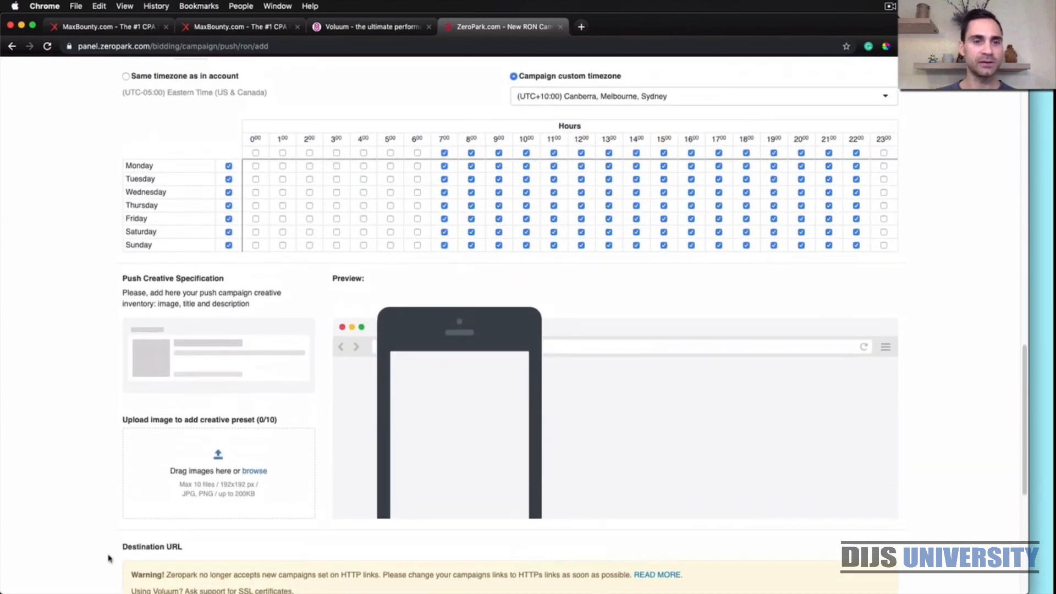
{"action": "scroll", "coordinate": [99, 506], "scroll_direction": "down", "scroll_amount": 3}
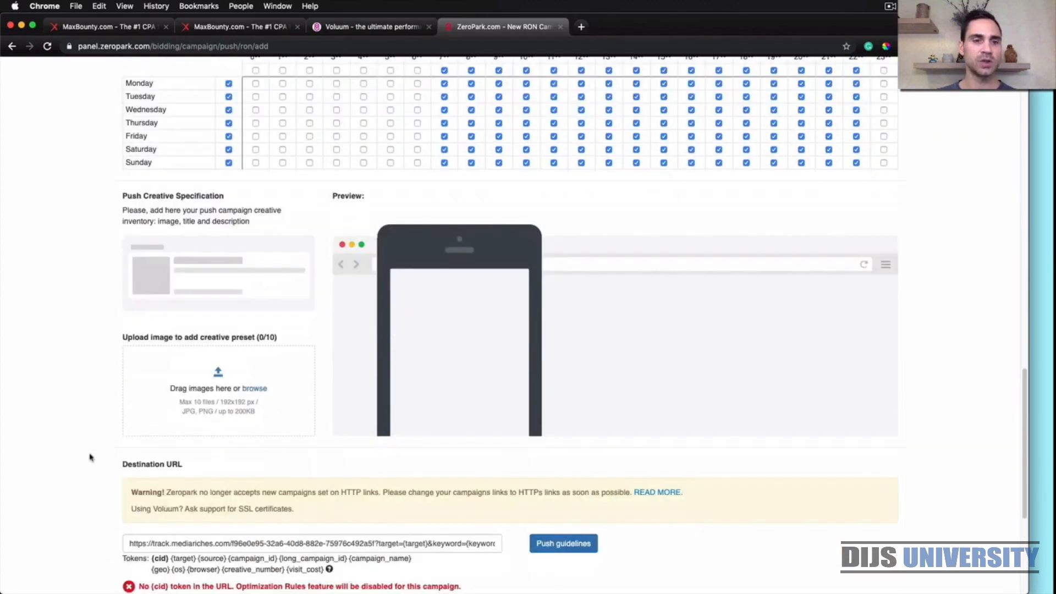
{"action": "left_click", "coordinate": [256, 391]}
{"action": "left_click", "coordinate": [301, 94]}
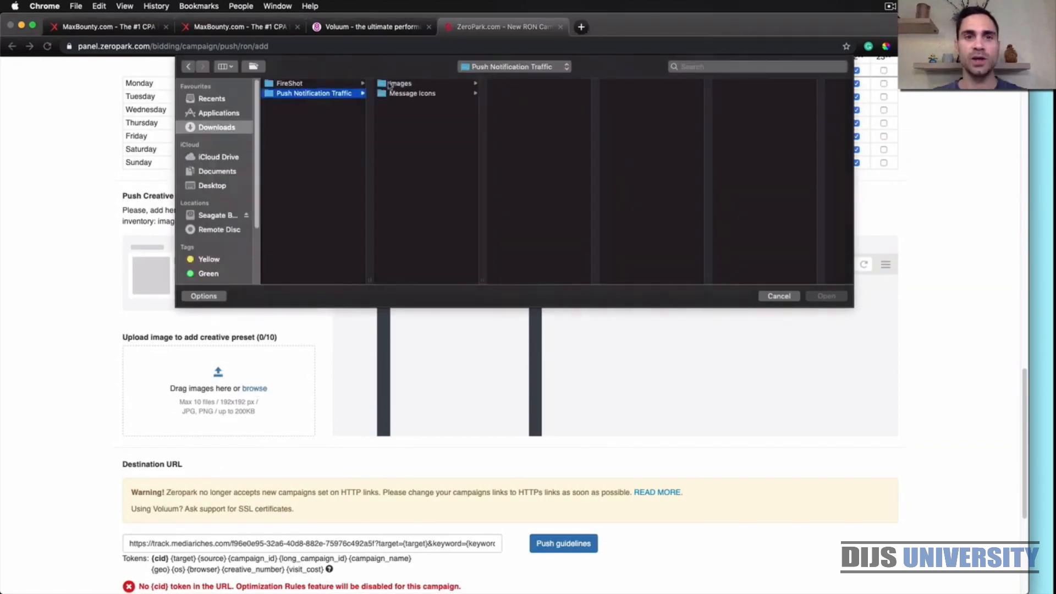
{"action": "left_click", "coordinate": [413, 94]}
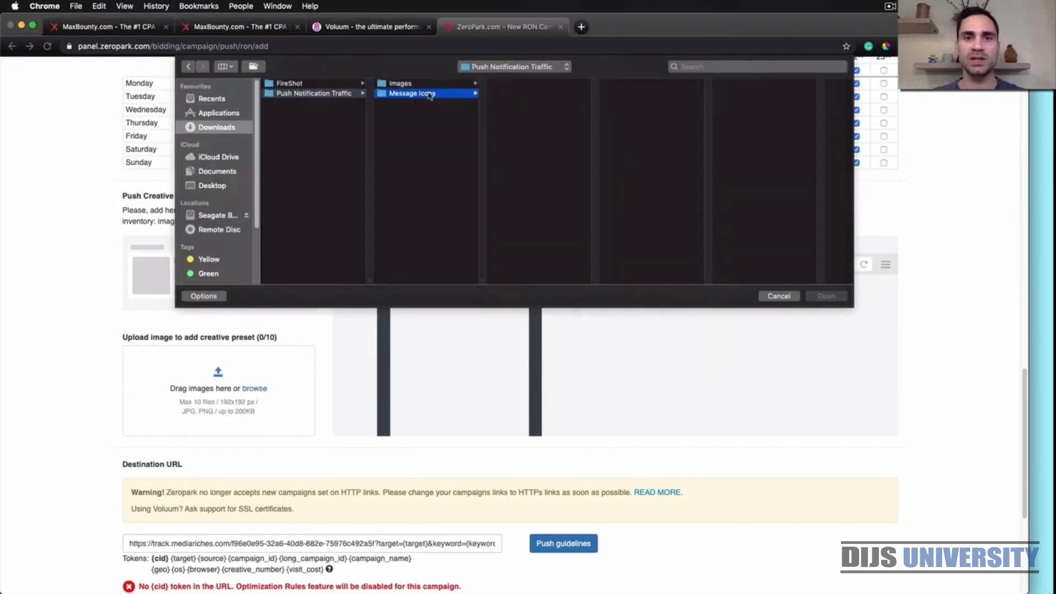
{"action": "left_click", "coordinate": [514, 84]}
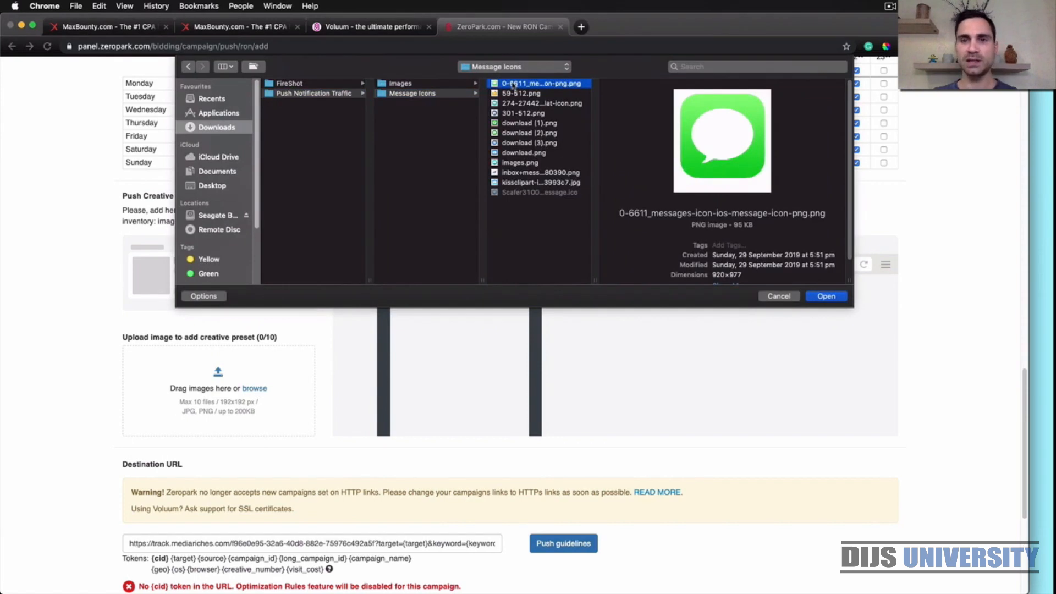
{"action": "key", "text": "Down"}
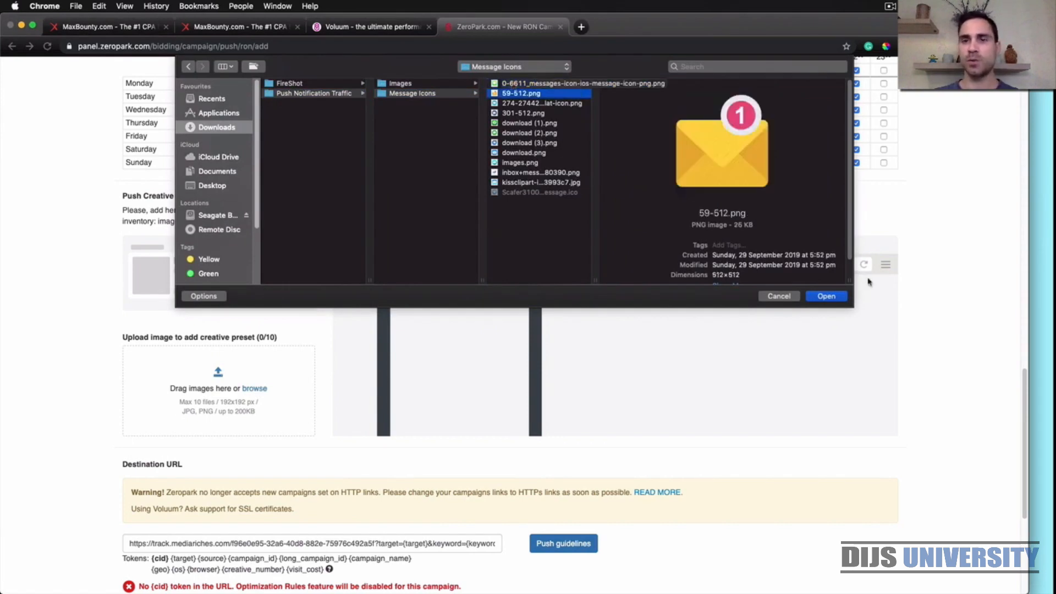
{"action": "left_click", "coordinate": [825, 297]}
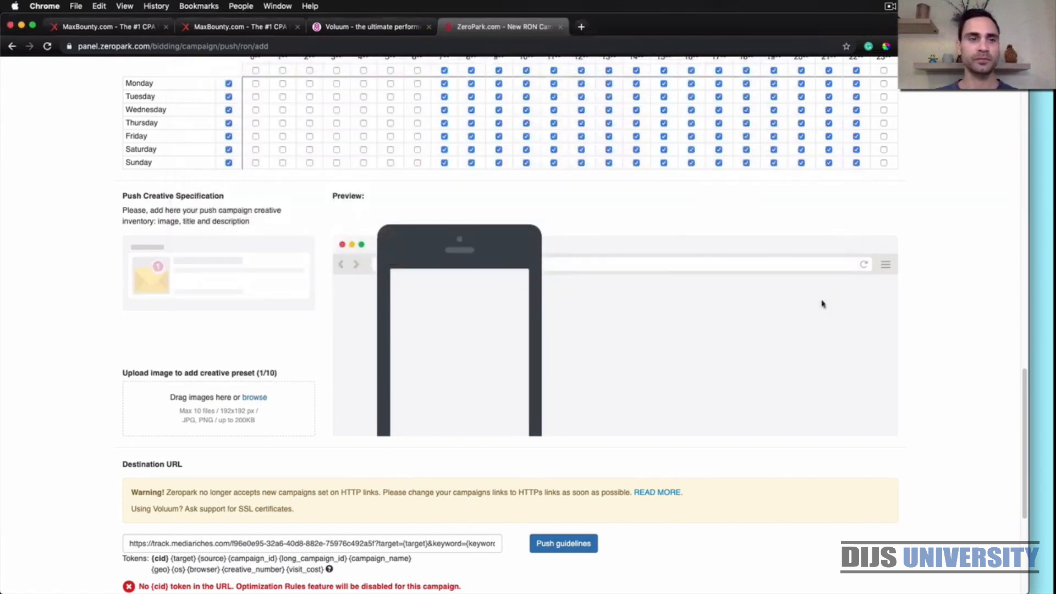
Copy the headline "(1) New Message" with its envelope emoji from the Stickies note into the first creative's title
{"action": "left_click", "coordinate": [1043, 364]}
{"action": "left_click_drag", "start_coordinate": [904, 348], "coordinate": [824, 348]}
{"action": "key", "text": "super+c"}
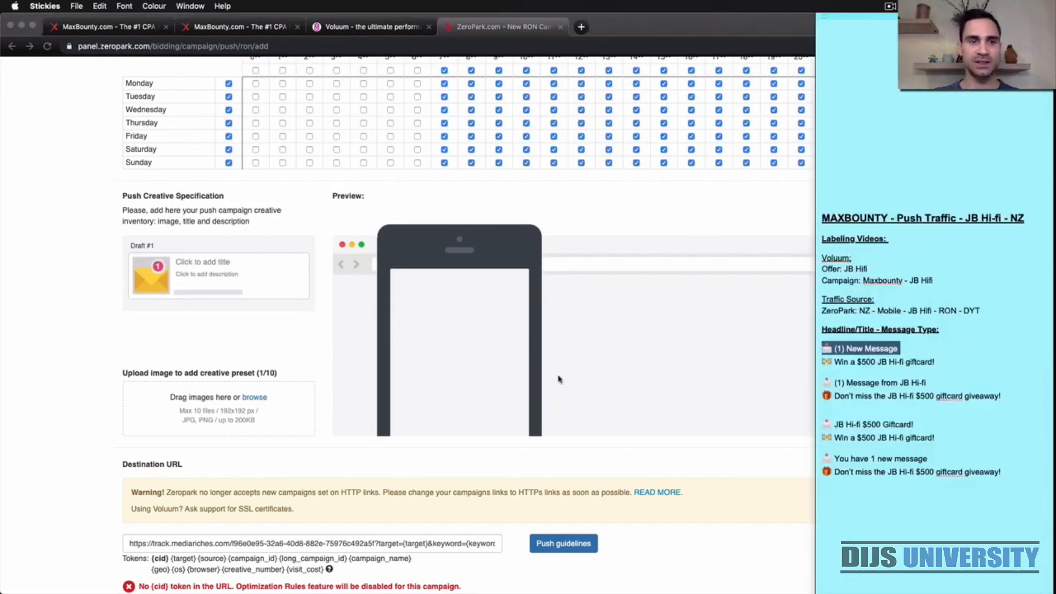
{"action": "left_click", "coordinate": [318, 314]}
{"action": "left_click", "coordinate": [229, 262]}
{"action": "key", "text": "super+v"}
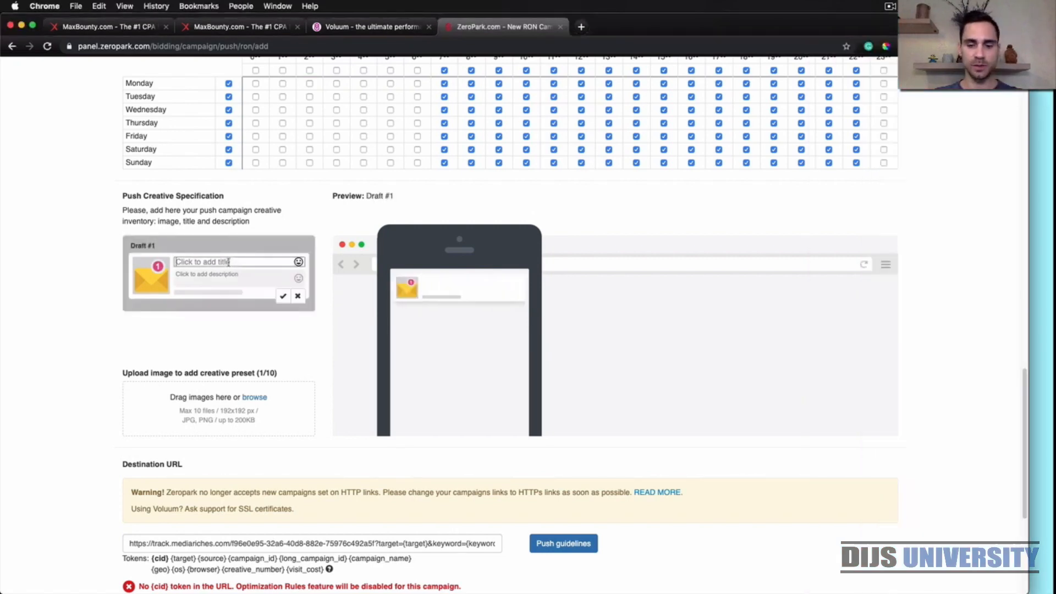
Copy "Win a $500 JB Hi-fi giftcard!" with its emoji from the Stickies note into the first creative's description
{"action": "left_click", "coordinate": [1044, 414]}
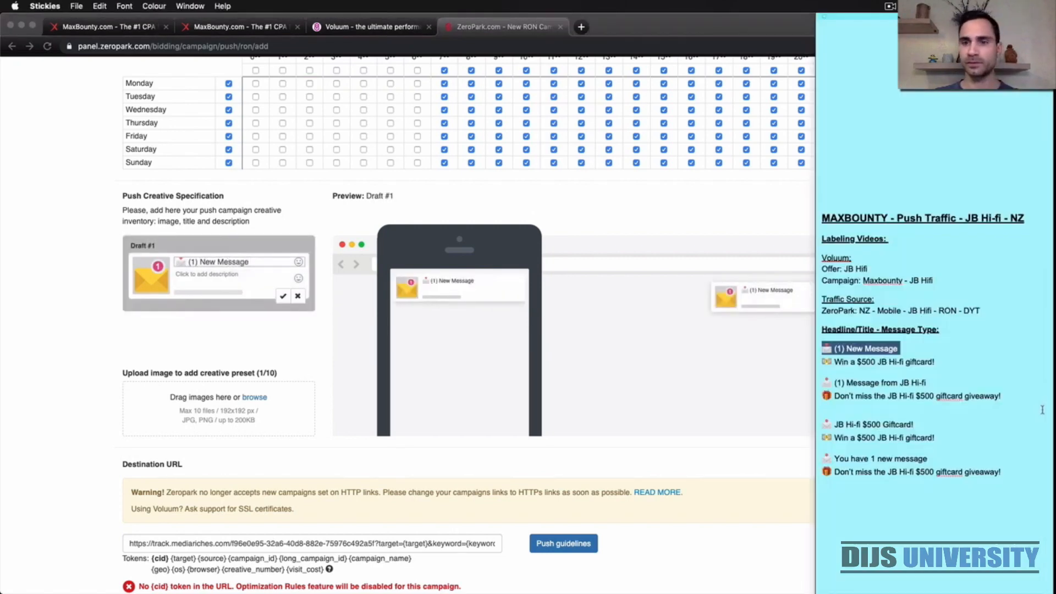
{"action": "left_click_drag", "start_coordinate": [947, 363], "coordinate": [824, 365]}
{"action": "key", "text": "super+c"}
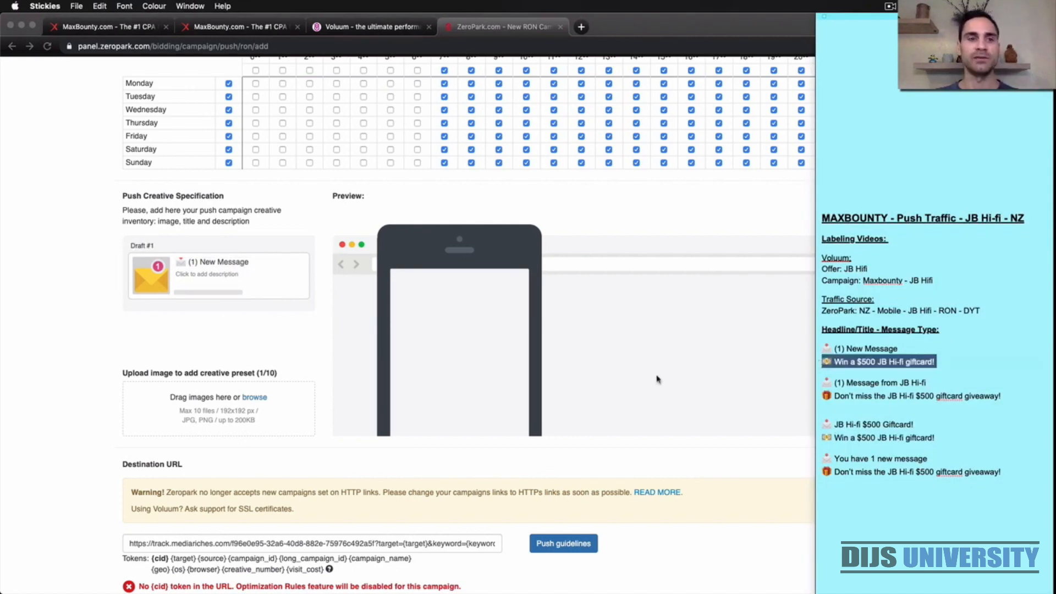
{"action": "left_click", "coordinate": [209, 275]}
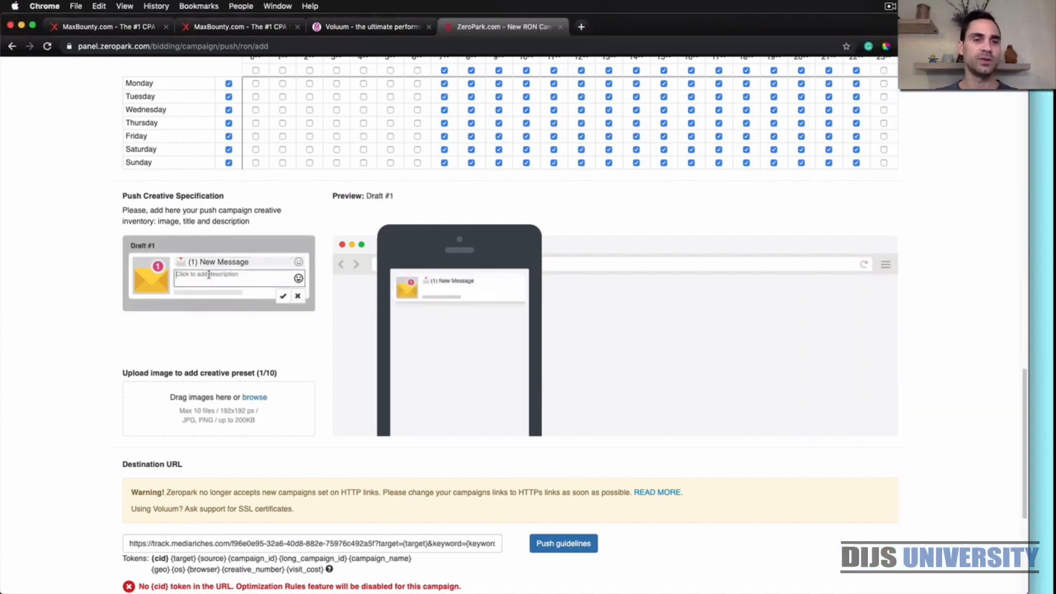
{"action": "key", "text": "super+v"}
{"action": "left_click", "coordinate": [310, 348]}
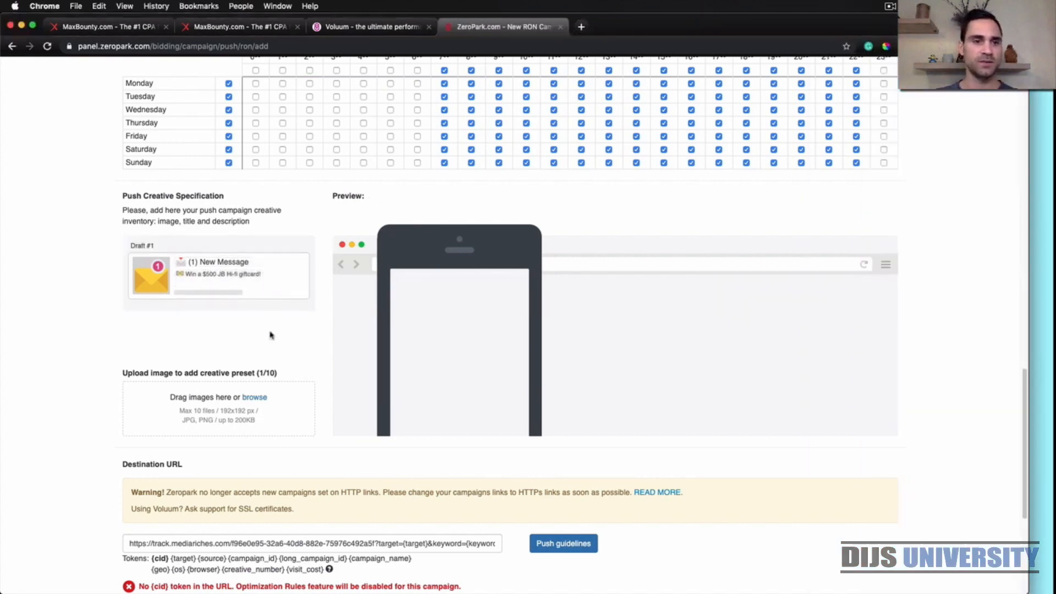
{"action": "left_click", "coordinate": [256, 398]}
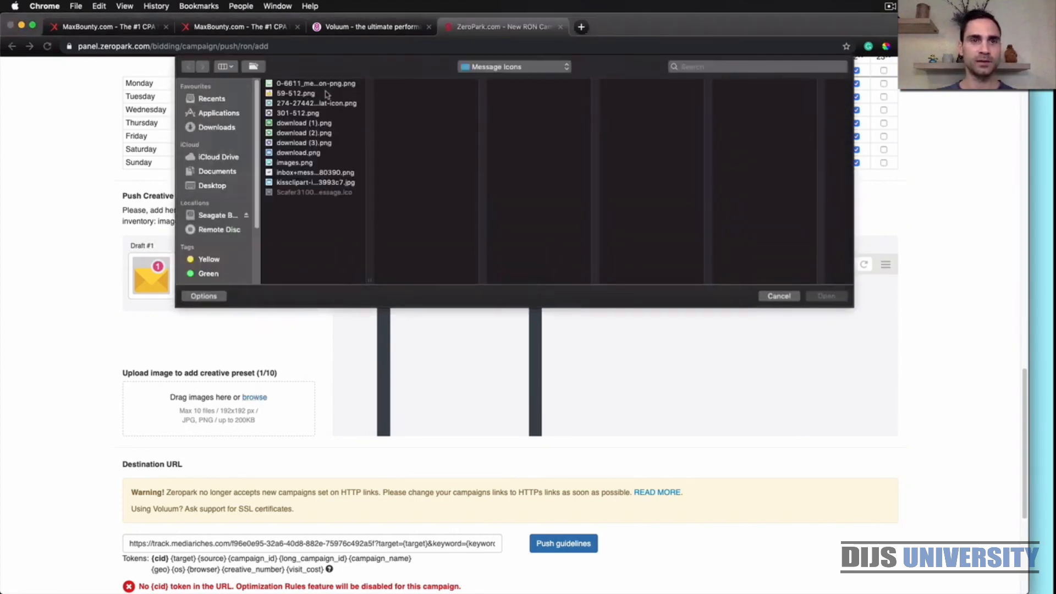
{"action": "left_click", "coordinate": [297, 93]}
{"action": "key", "text": "Down"}
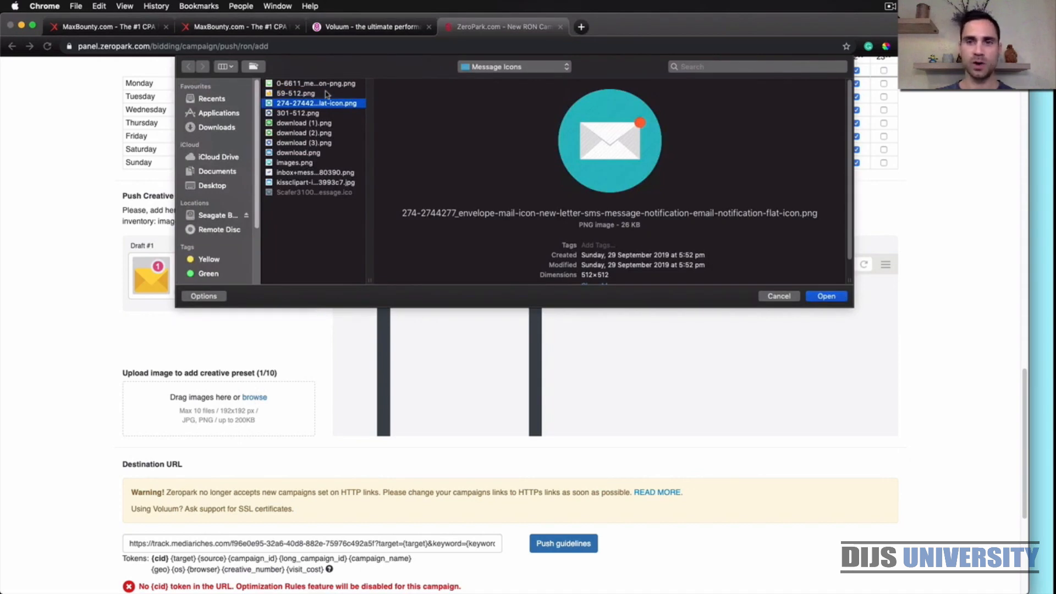
{"action": "key", "text": "Return"}
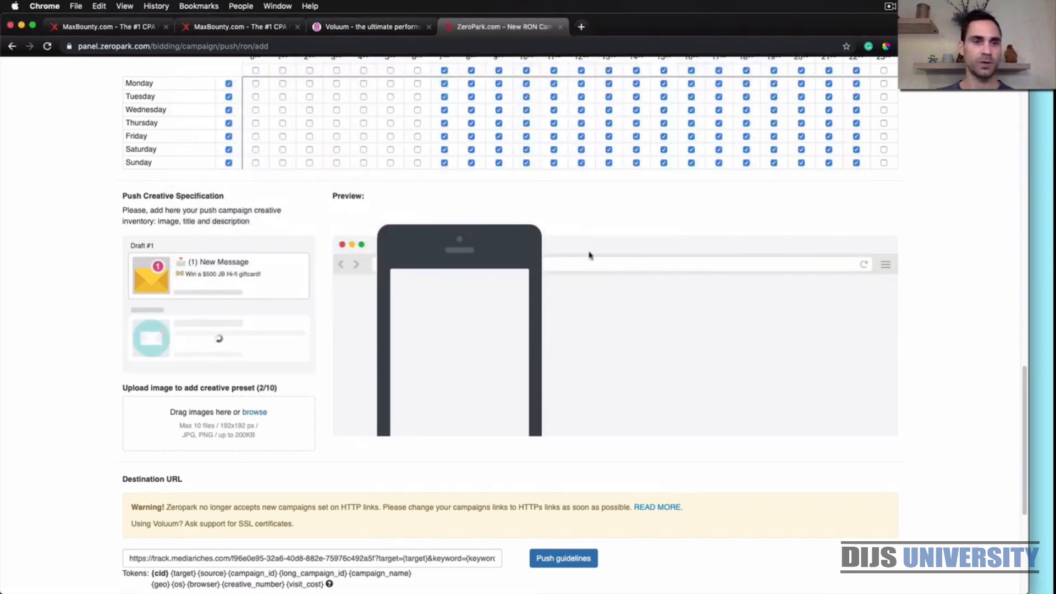
Copy "(1) Message from JB Hi-fi" with its envelope emoji from the Stickies note into the second creative's title
{"action": "left_click", "coordinate": [1043, 359]}
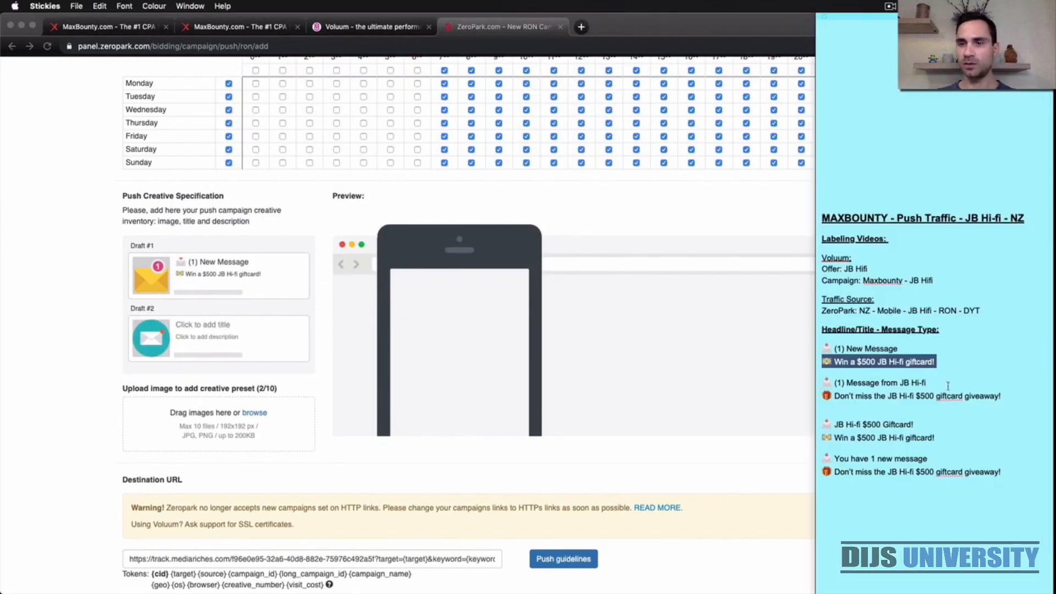
{"action": "left_click_drag", "start_coordinate": [948, 385], "coordinate": [823, 387]}
{"action": "key", "text": "super+c"}
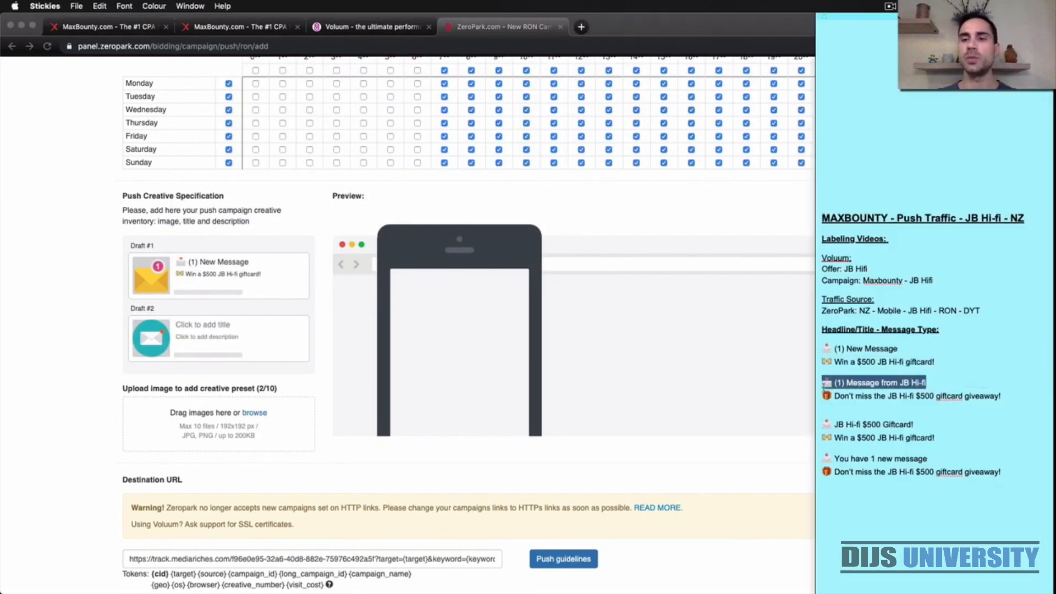
{"action": "left_click", "coordinate": [199, 324]}
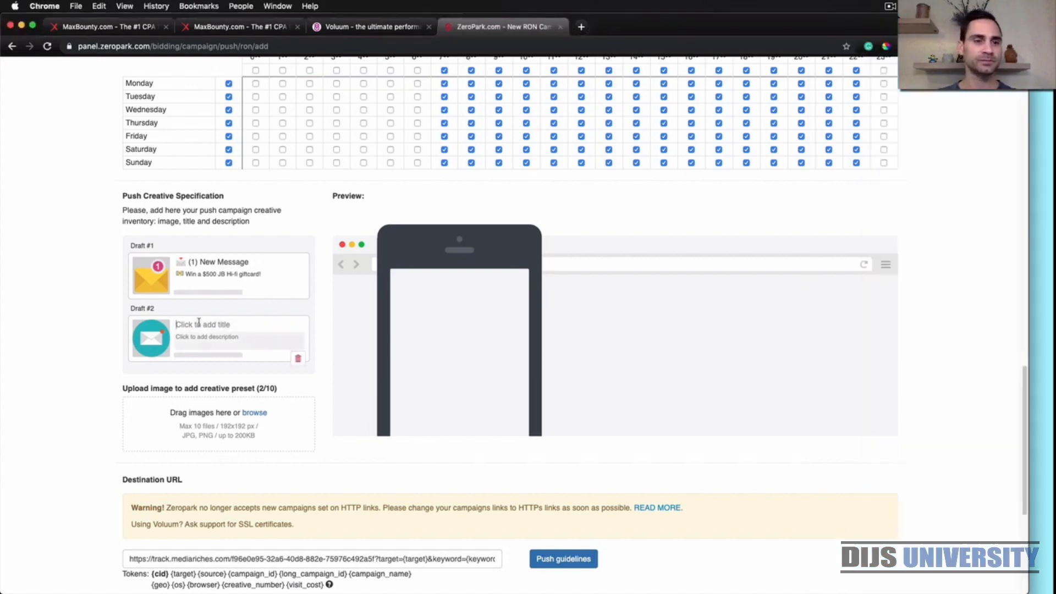
{"action": "key", "text": "super+v"}
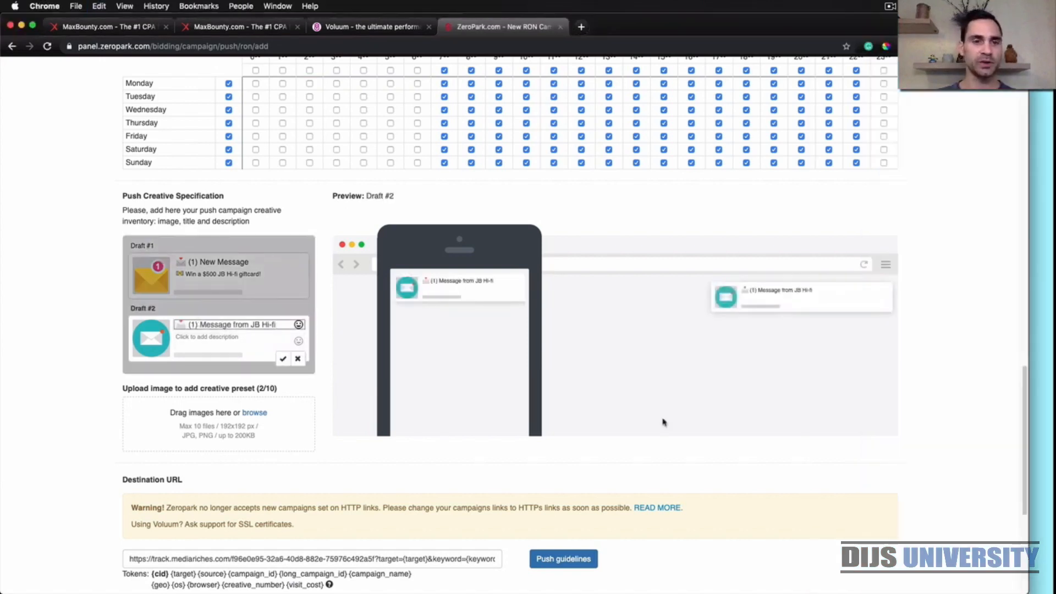
Copy "Don't miss the JB Hi-fi $500 giftcard giveaway!" with its gift emoji from the Stickies note into the second creative's description and save it
{"action": "left_click", "coordinate": [1046, 444]}
{"action": "left_click_drag", "start_coordinate": [1003, 396], "coordinate": [825, 400]}
{"action": "key", "text": "super+c"}
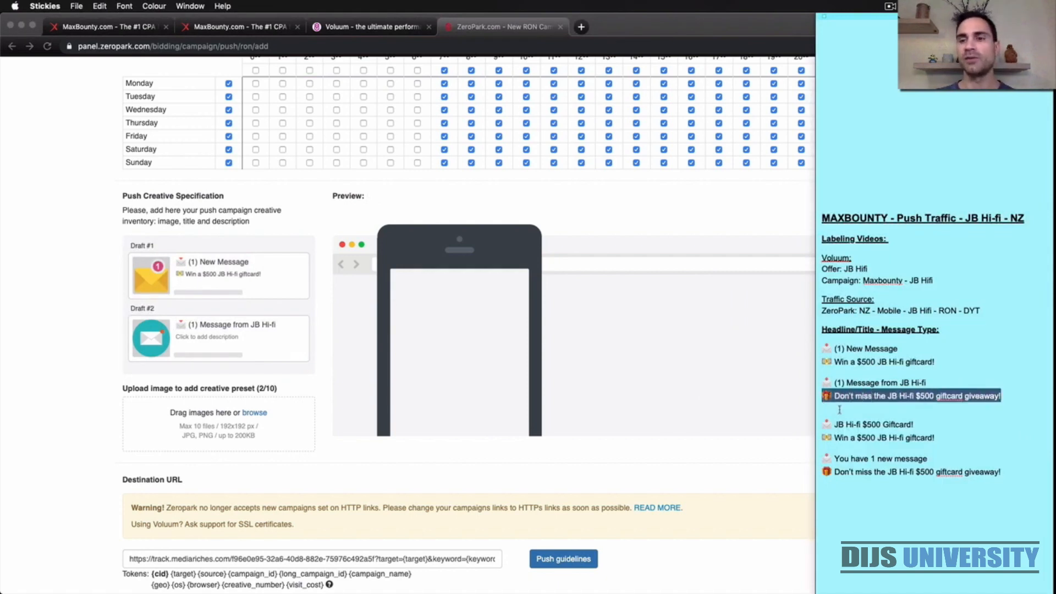
{"action": "left_click", "coordinate": [219, 349]}
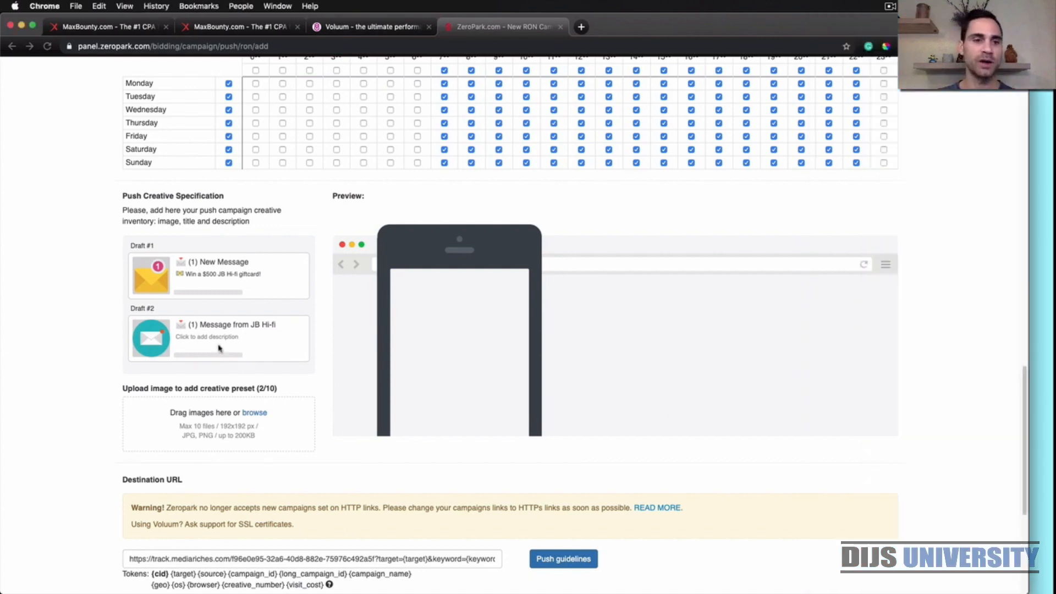
{"action": "left_click", "coordinate": [207, 336]}
{"action": "key", "text": "super+v"}
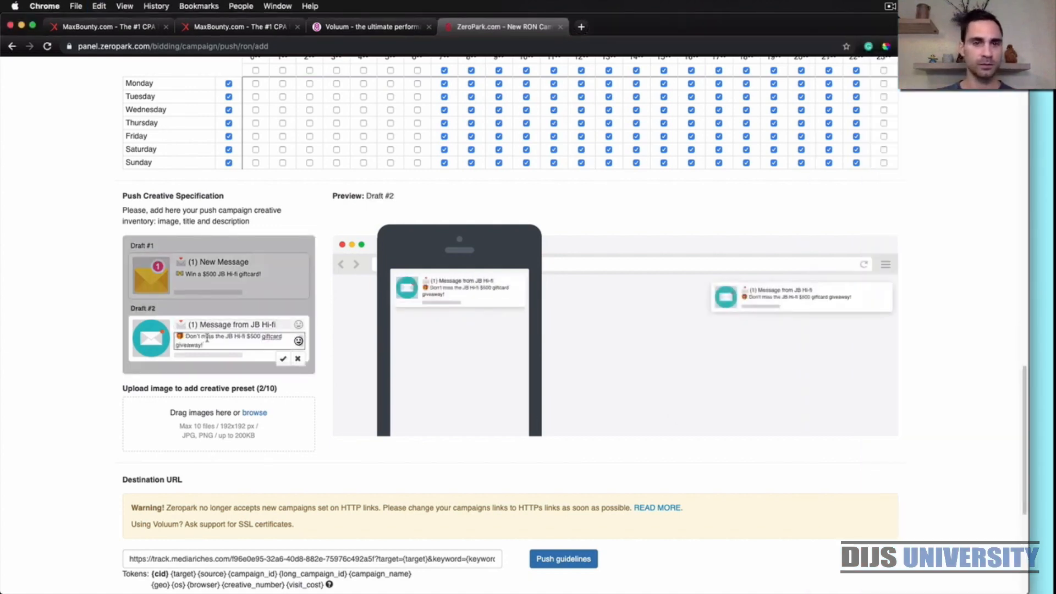
{"action": "left_click", "coordinate": [284, 360]}
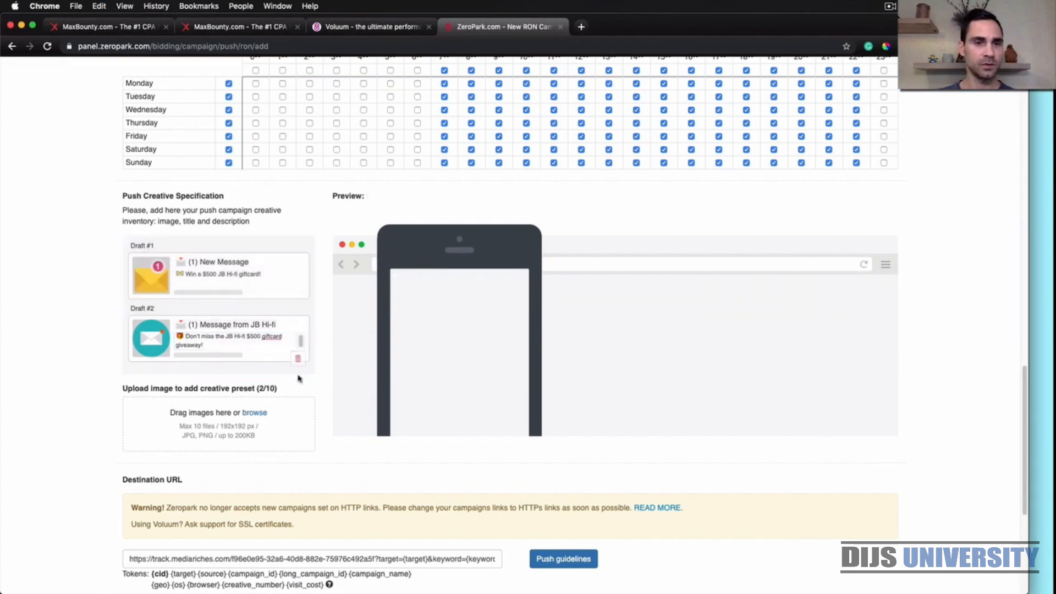
Upload 301-512.png from the Message Icons folder as the third push creative's image
{"action": "left_click", "coordinate": [254, 414]}
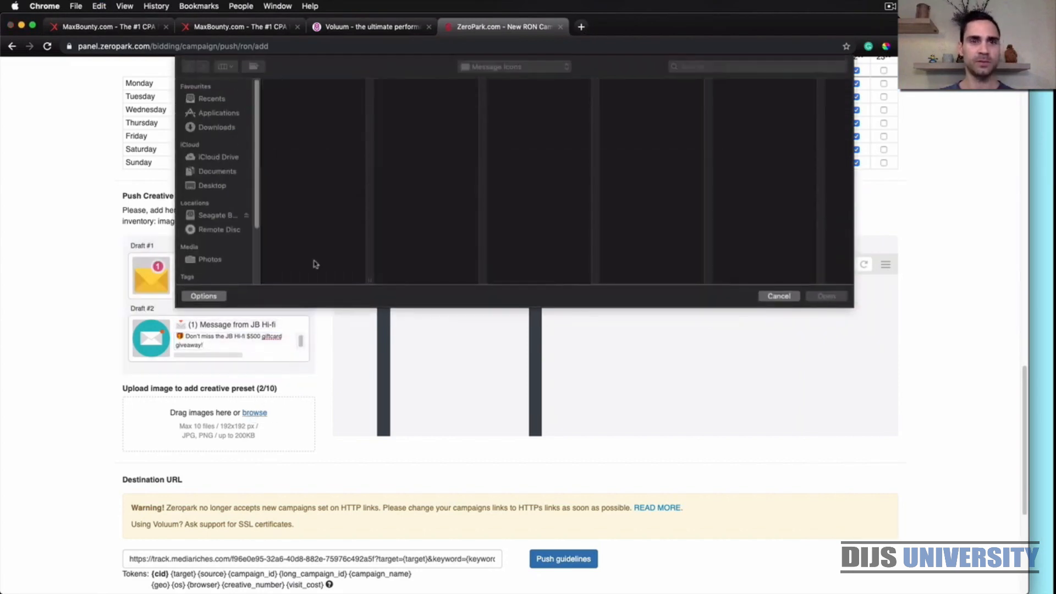
{"action": "left_click", "coordinate": [305, 95]}
{"action": "key", "text": "Down"}
{"action": "key", "text": "Down"}
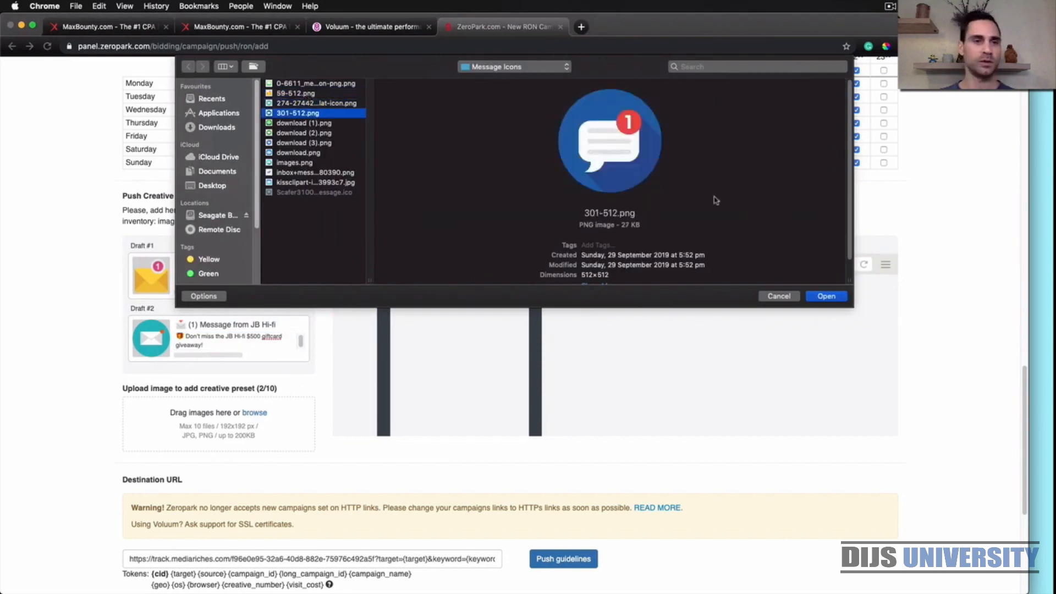
{"action": "left_click", "coordinate": [827, 297]}
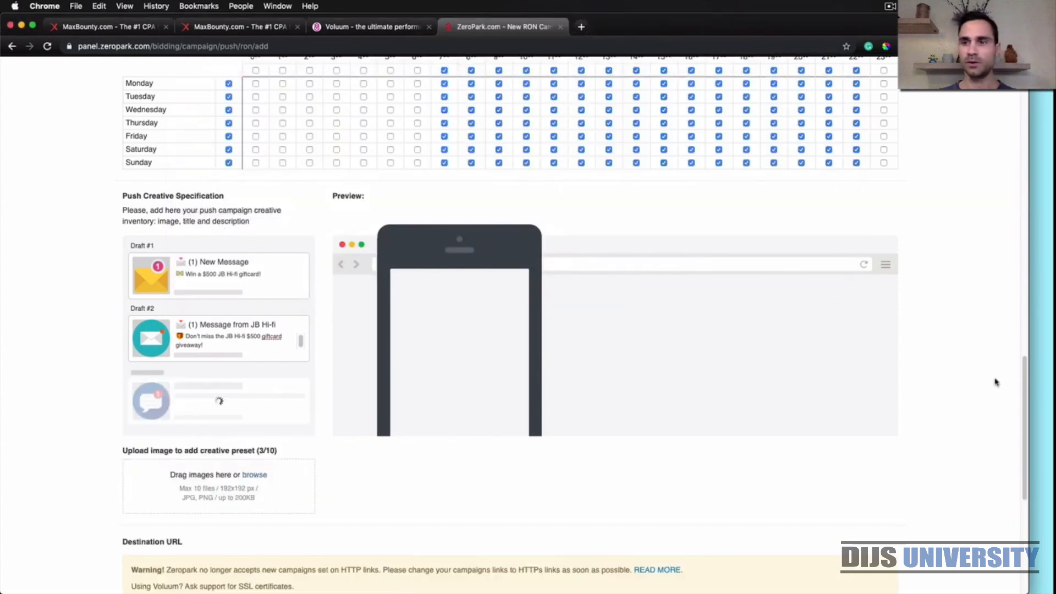
Copy "JB Hi-fi $500 Giftcard!" with its envelope emoji from the Stickies note into the third creative's title
{"action": "left_click", "coordinate": [1036, 409]}
{"action": "left_click_drag", "start_coordinate": [923, 426], "coordinate": [823, 427]}
{"action": "key", "text": "super+c"}
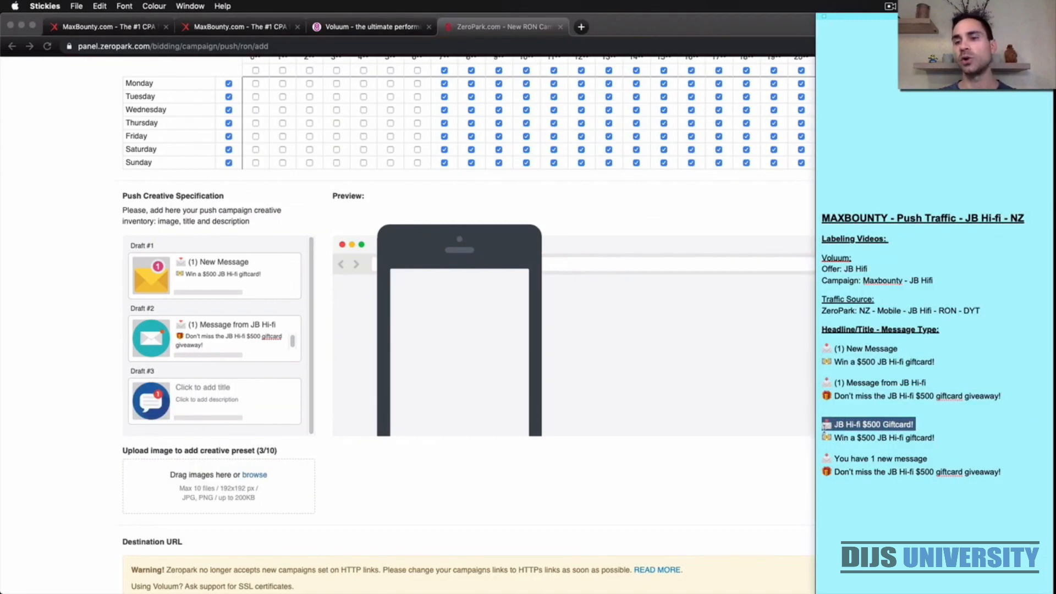
{"action": "left_click", "coordinate": [242, 394]}
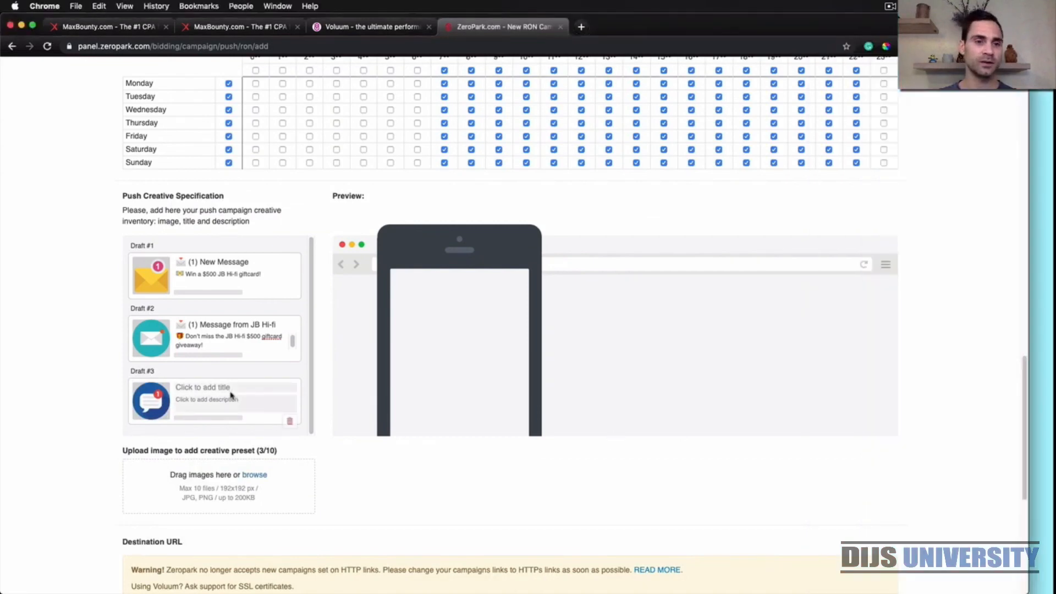
{"action": "key", "text": "super+v"}
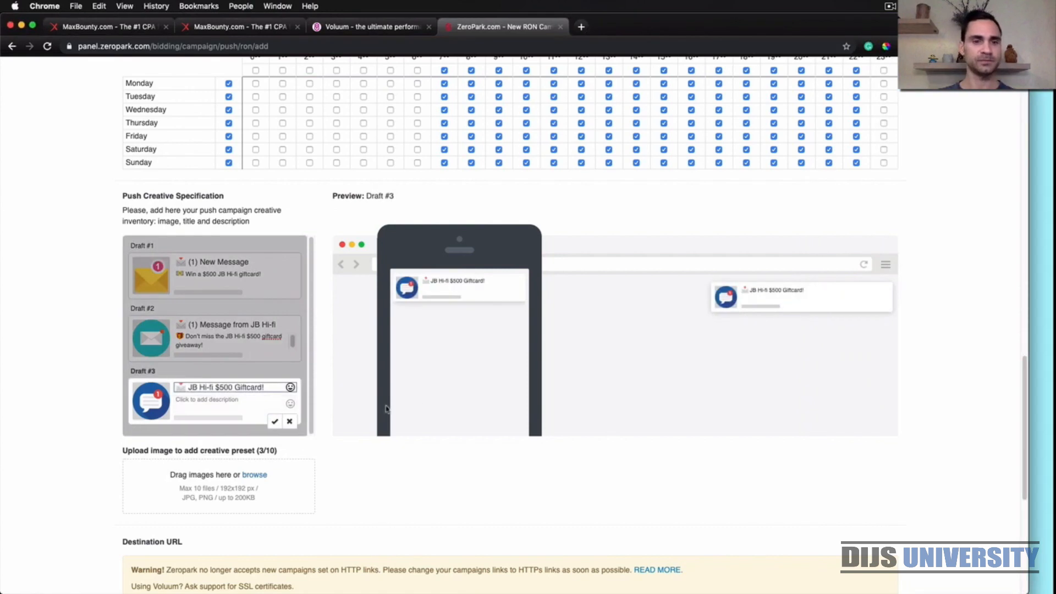
Copy "Win a $500 JB Hi-fi giftcard!" with its emoji from the Stickies note into the third creative's description and save it
{"action": "left_click", "coordinate": [1043, 465]}
{"action": "left_click", "coordinate": [959, 448]}
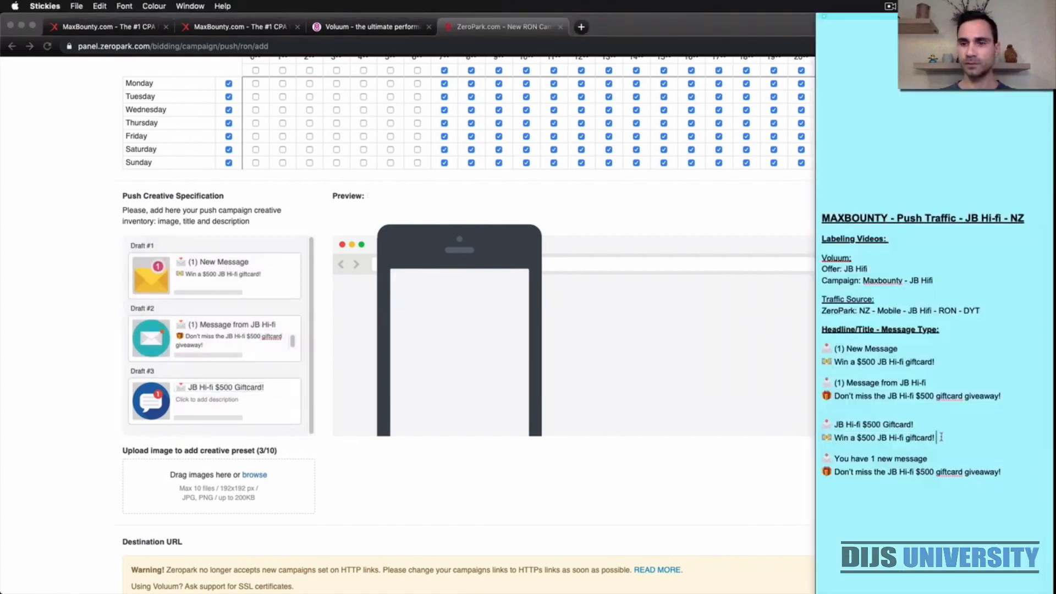
{"action": "left_click_drag", "start_coordinate": [942, 437], "coordinate": [820, 439]}
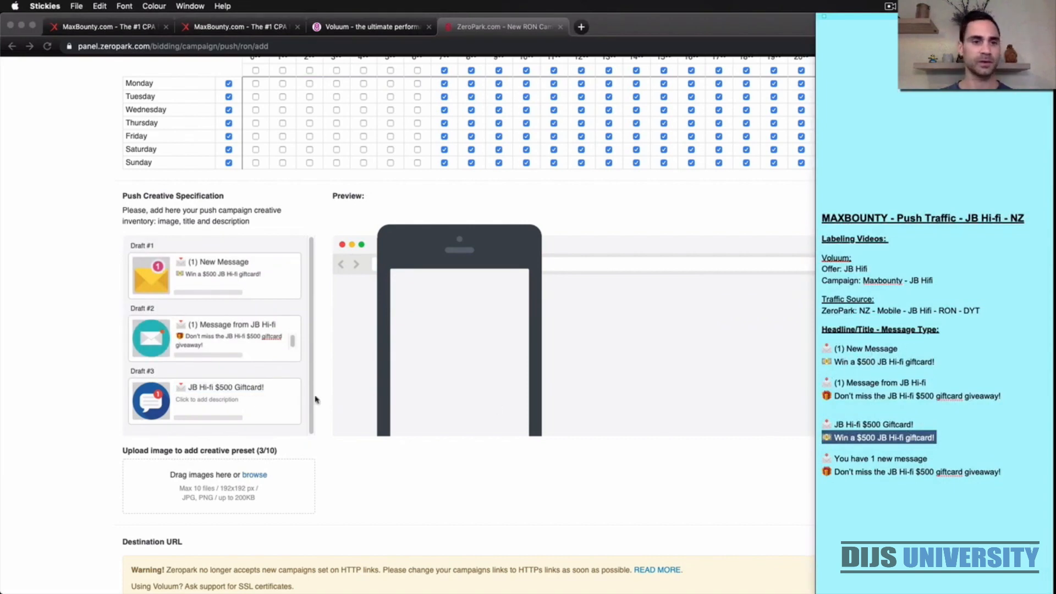
{"action": "left_click", "coordinate": [214, 416]}
{"action": "left_click", "coordinate": [209, 404]}
{"action": "key", "text": "super+v"}
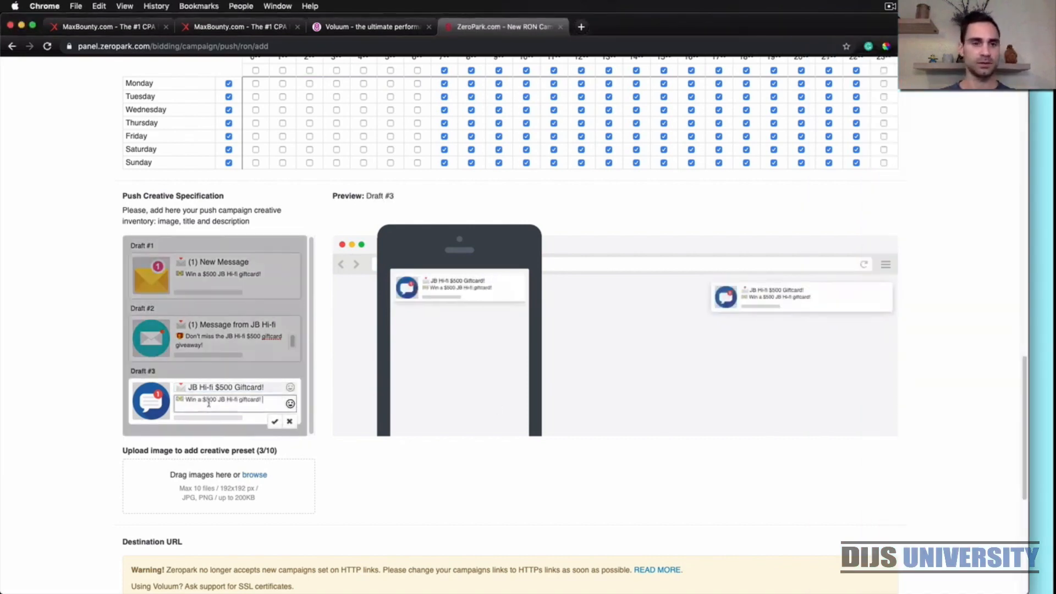
{"action": "left_click", "coordinate": [275, 422]}
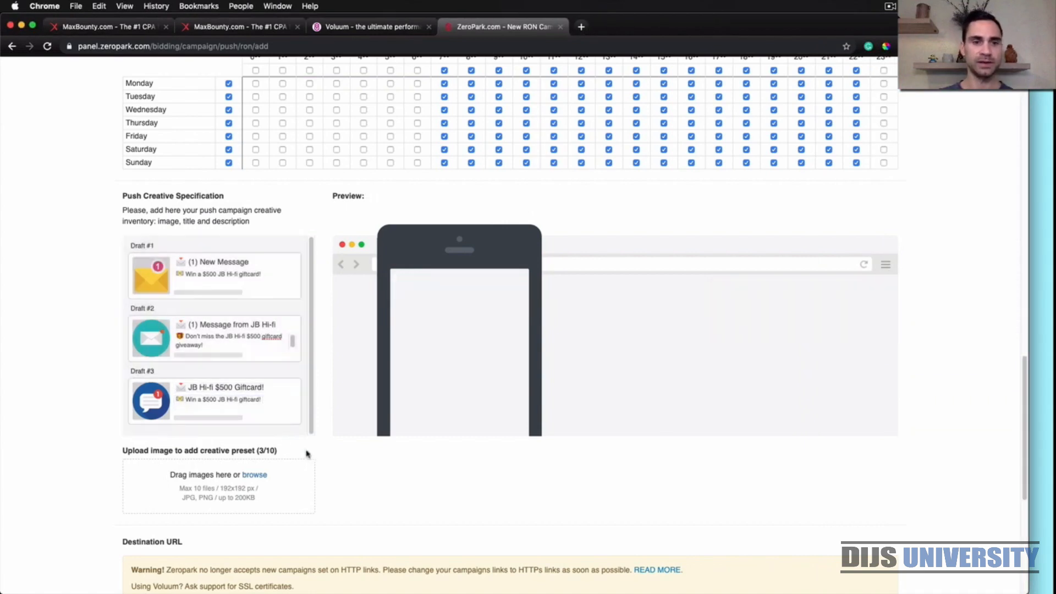
Preview the remaining message icons and upload download (2).png as the fourth push creative's image
{"action": "left_click", "coordinate": [262, 477]}
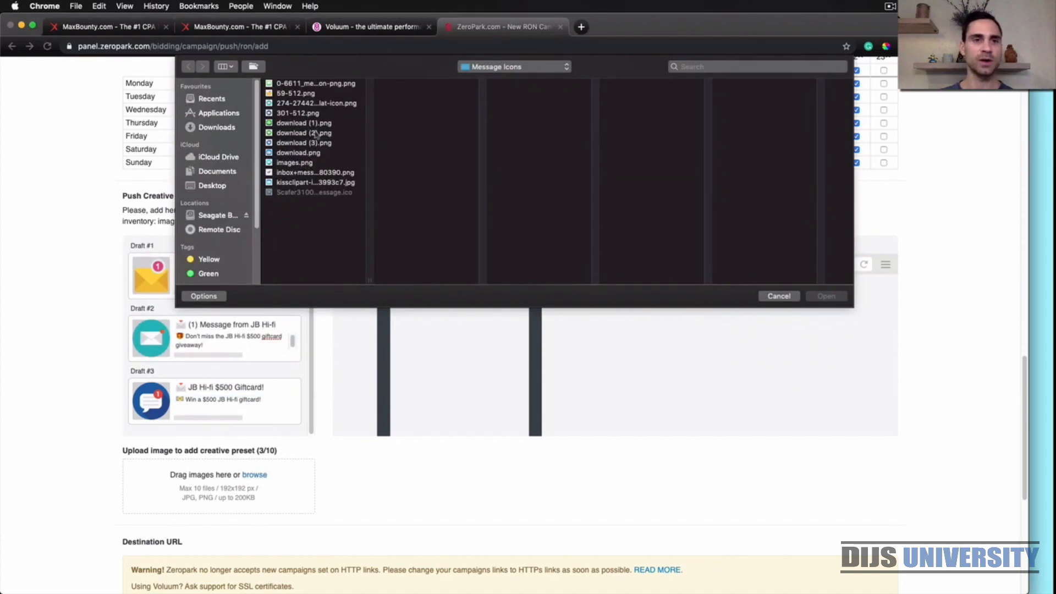
{"action": "left_click", "coordinate": [313, 122]}
{"action": "key", "text": "Down"}
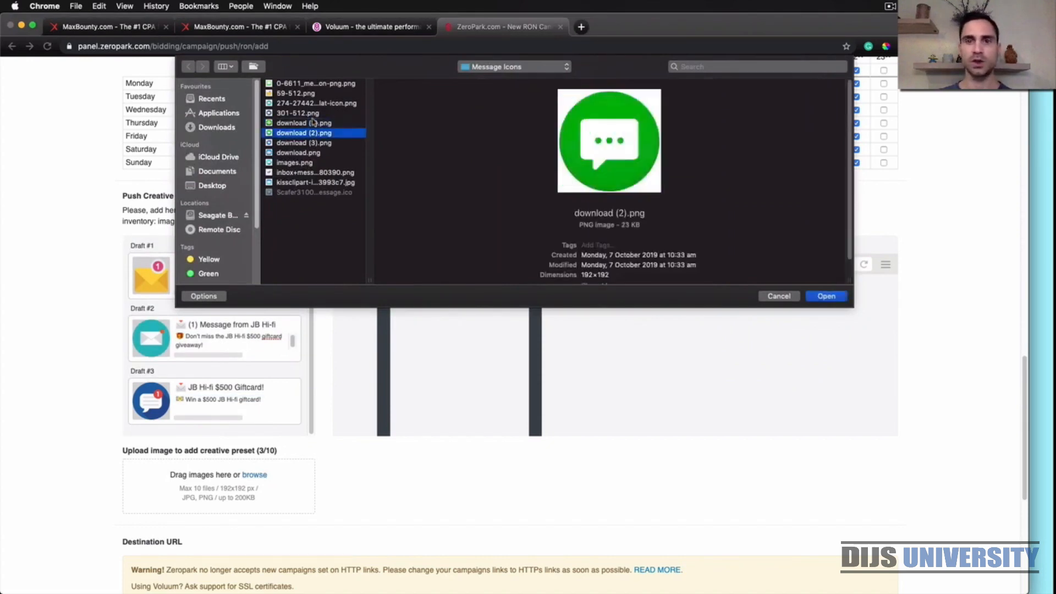
{"action": "key", "text": "Down"}
{"action": "key", "text": "Down"}
{"action": "key", "text": "Down"}
{"action": "key", "text": "Down"}
{"action": "key", "text": "Down"}
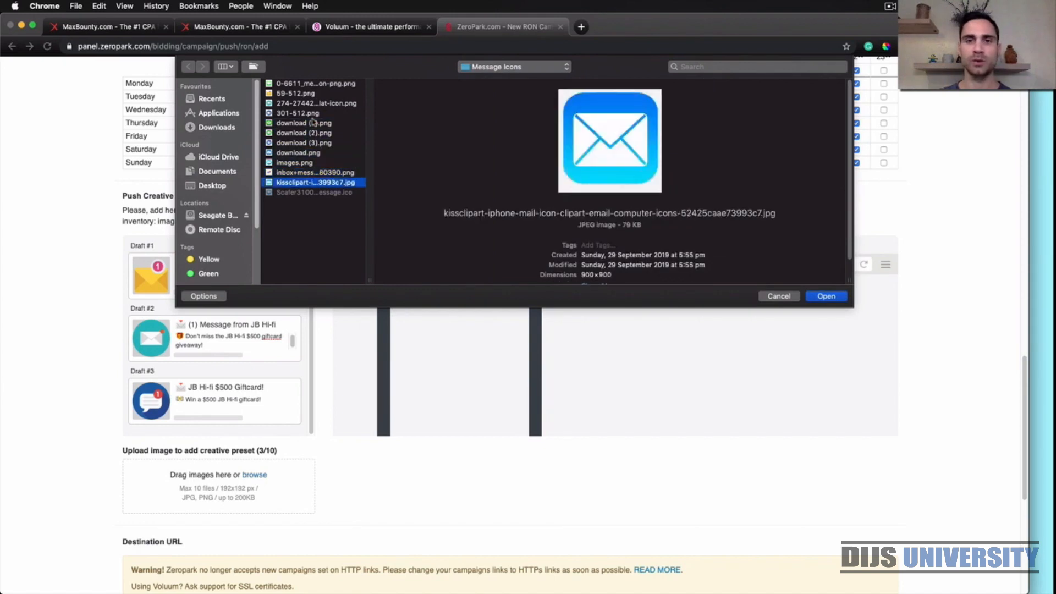
{"action": "key", "text": "Up"}
{"action": "key", "text": "Up"}
{"action": "key", "text": "Up"}
{"action": "key", "text": "Up"}
{"action": "key", "text": "Up"}
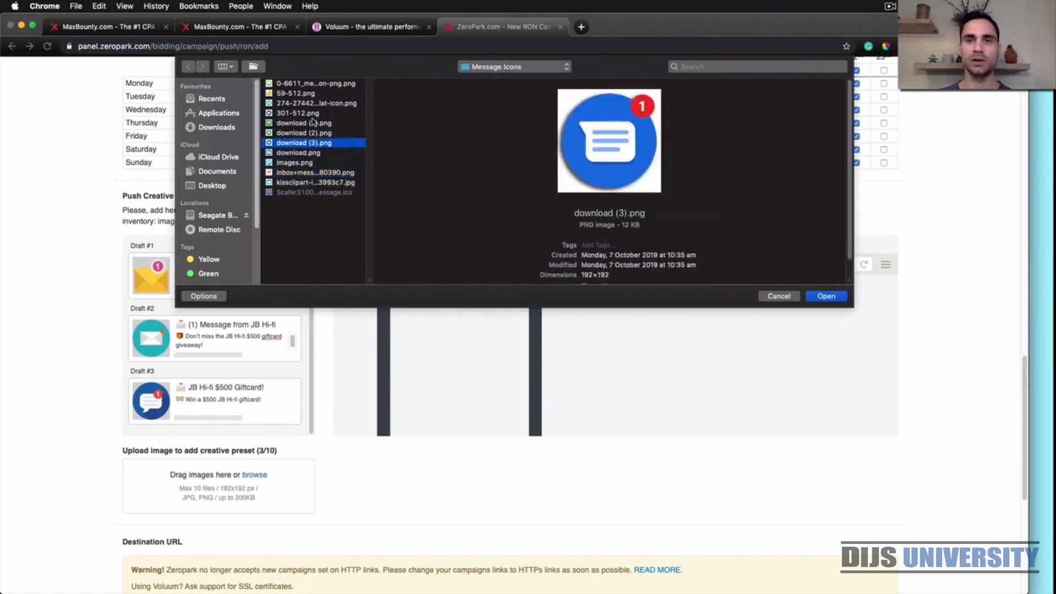
{"action": "left_click", "coordinate": [823, 296]}
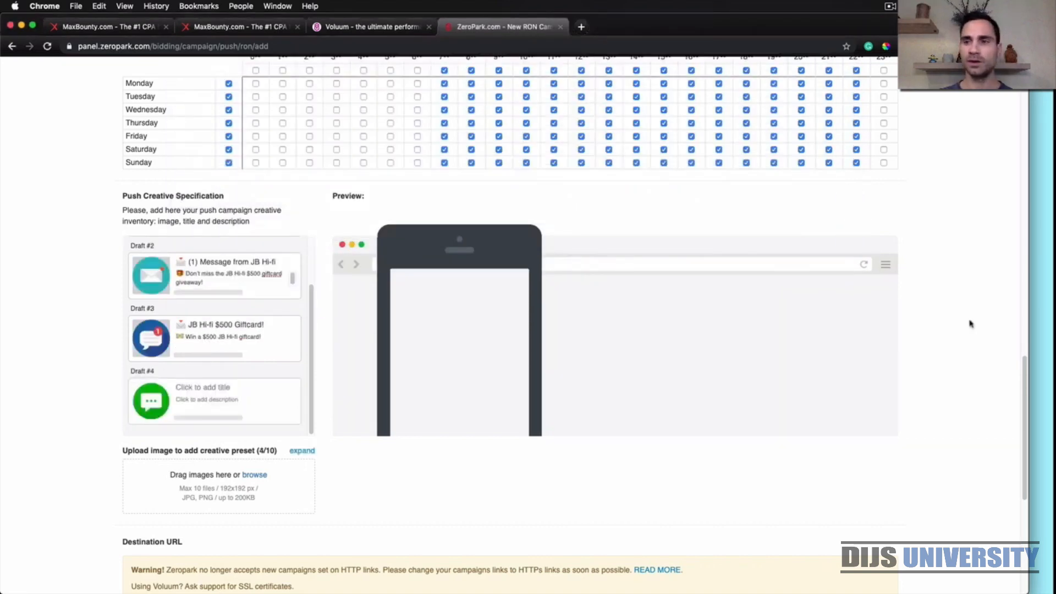
Copy "You have 1 new message" with its envelope emoji from the Stickies note into the fourth creative's title
{"action": "left_click", "coordinate": [1036, 363]}
{"action": "left_click", "coordinate": [993, 440]}
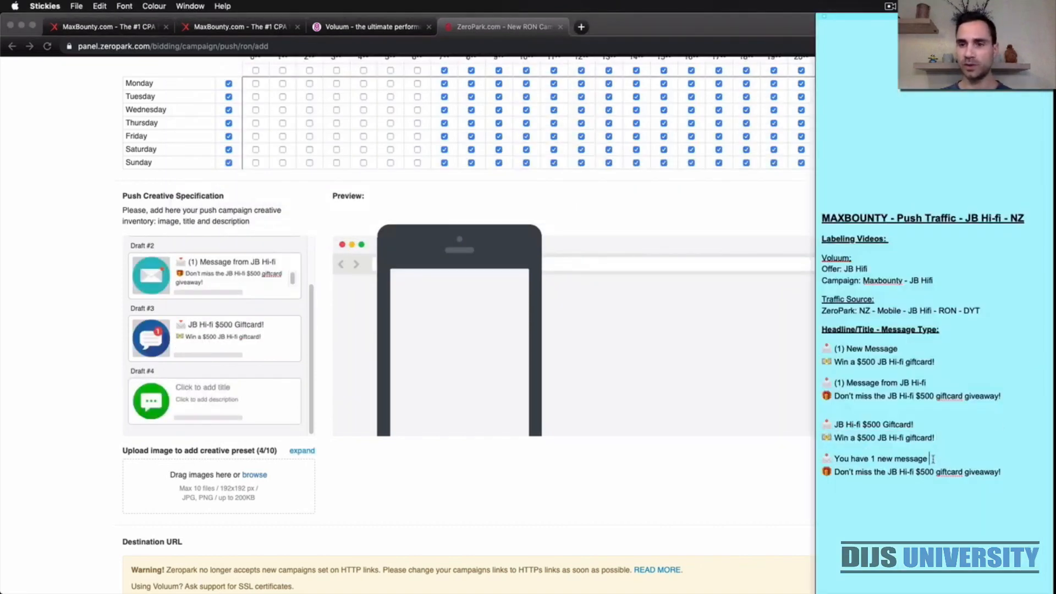
{"action": "left_click_drag", "start_coordinate": [934, 458], "coordinate": [822, 458]}
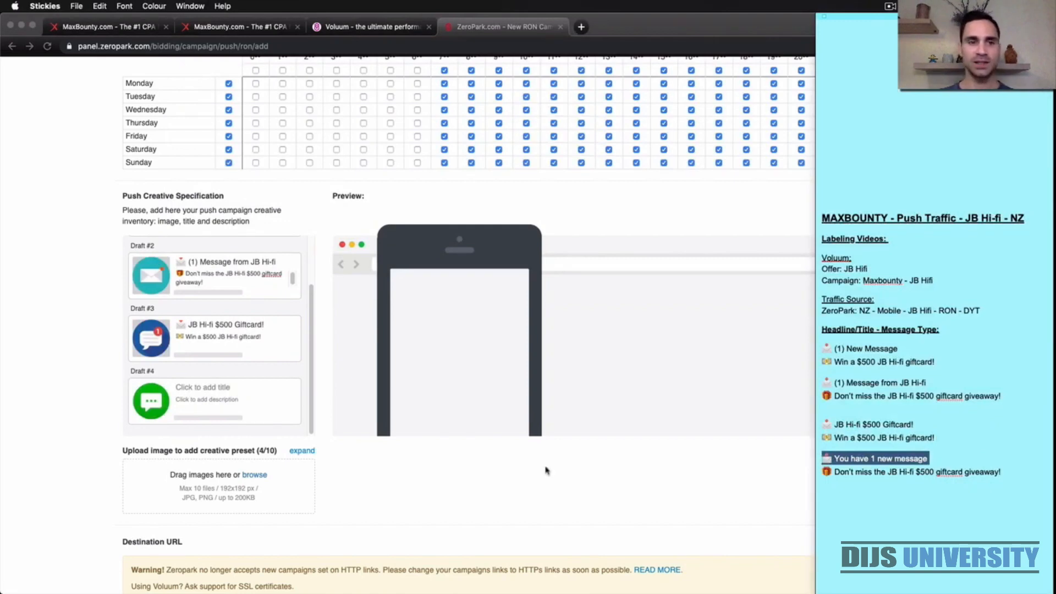
{"action": "left_click", "coordinate": [220, 388]}
{"action": "key", "text": "super+v"}
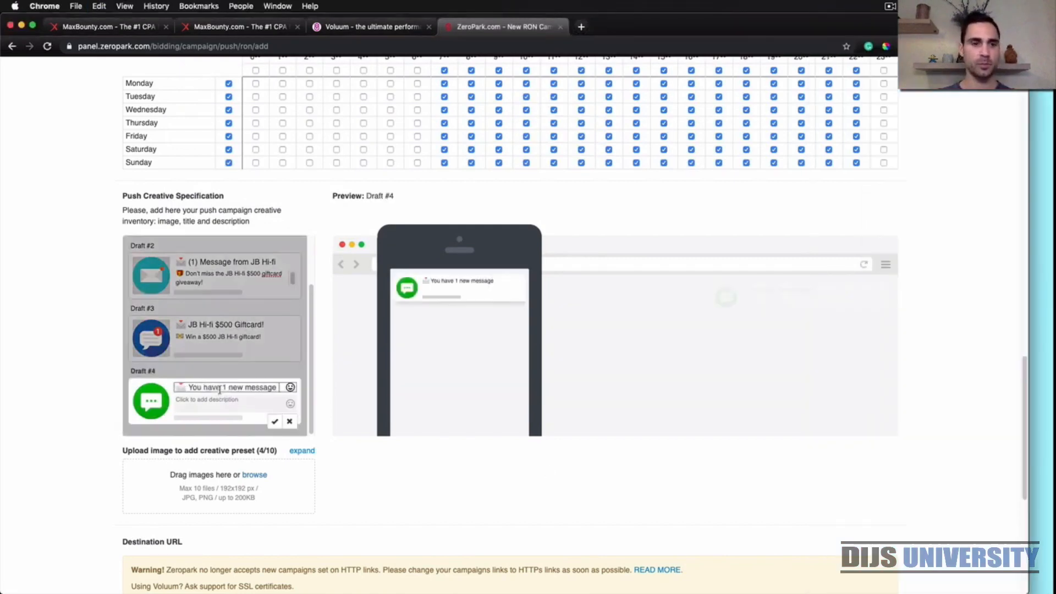
Copy "Don't miss the JB Hi-fi $500 giftcard giveaway!" with its gift emoji from the Stickies note into the fourth creative's description and save it
{"action": "left_click", "coordinate": [1040, 477]}
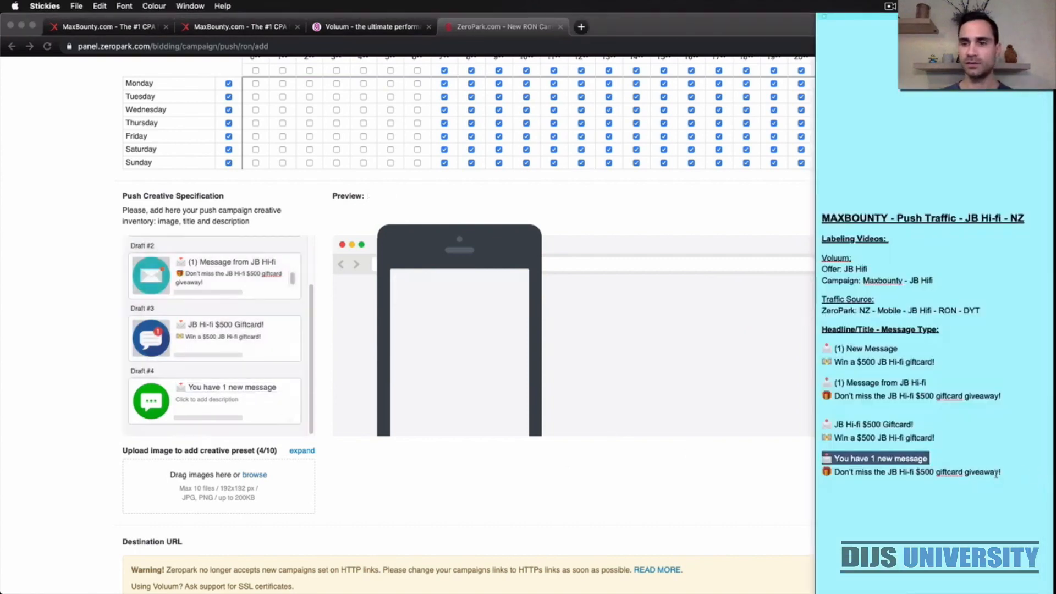
{"action": "left_click", "coordinate": [1002, 472]}
{"action": "left_click_drag", "start_coordinate": [1012, 472], "coordinate": [821, 472]}
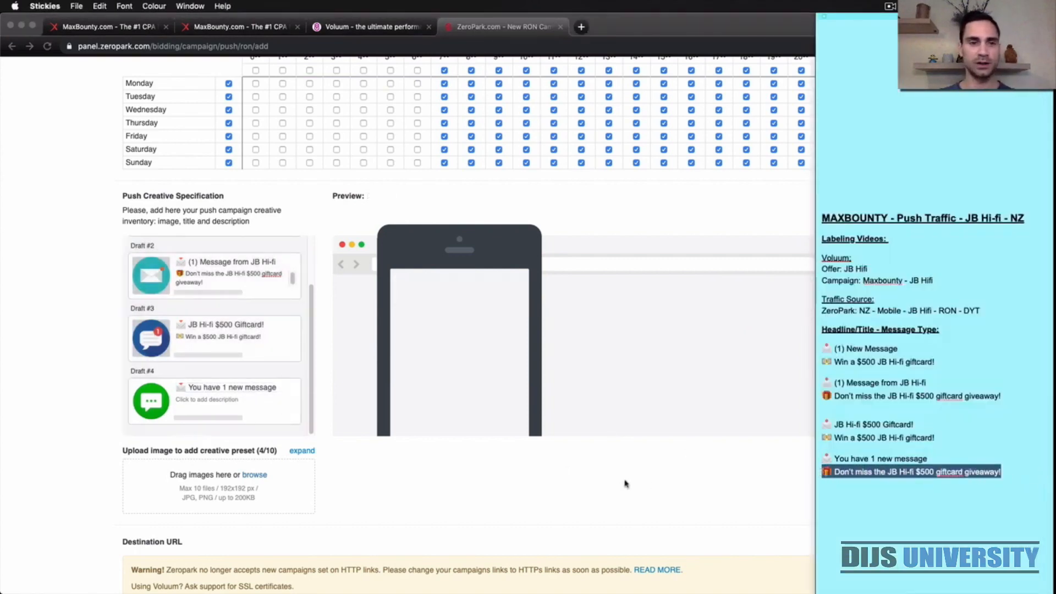
{"action": "left_click", "coordinate": [223, 409]}
{"action": "left_click", "coordinate": [216, 402]}
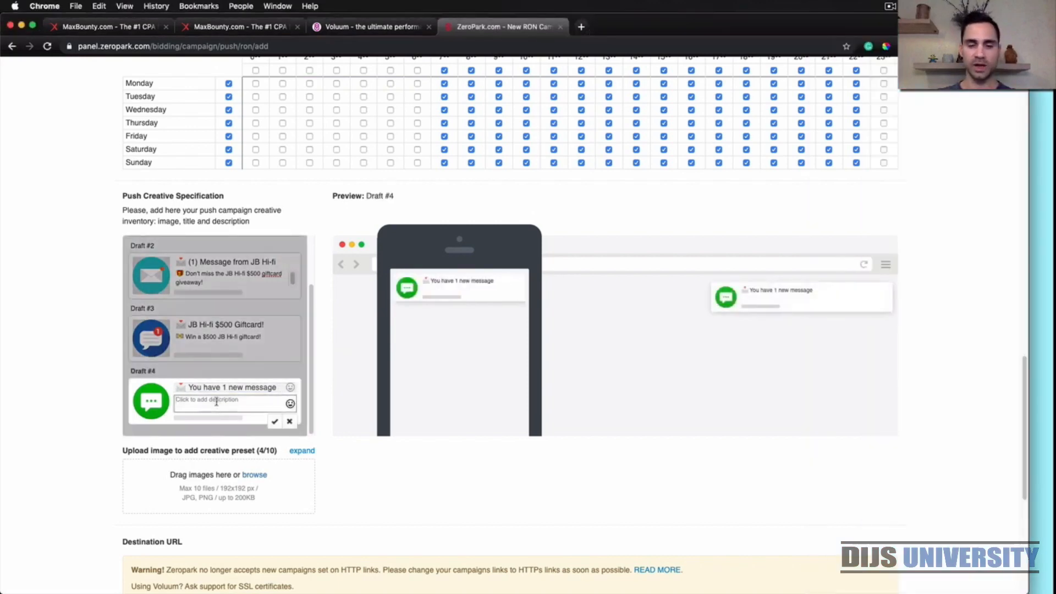
{"action": "key", "text": "super+v"}
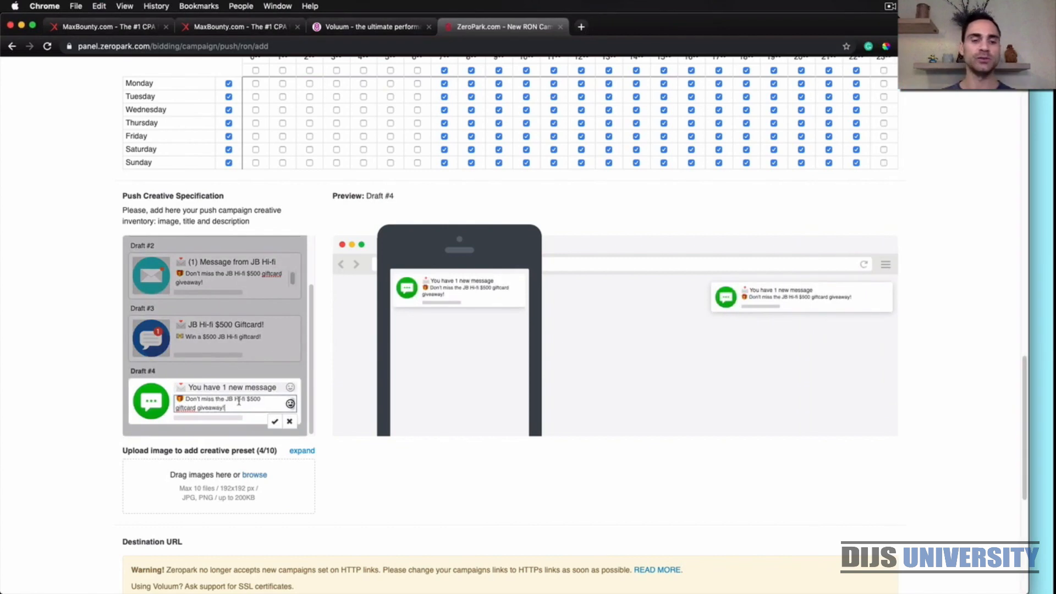
{"action": "left_click", "coordinate": [276, 422]}
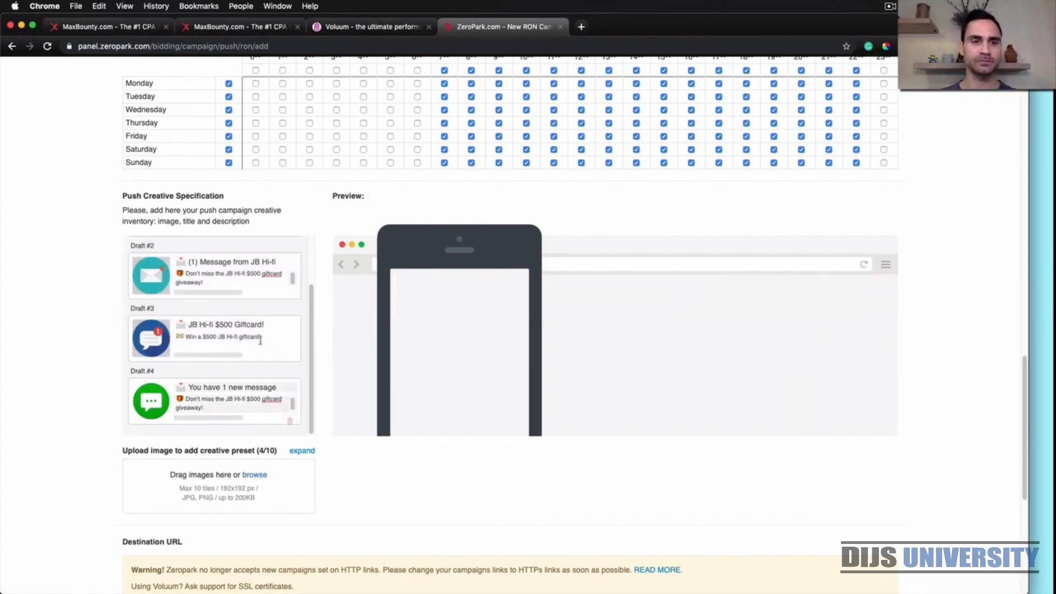
Review the four push creative drafts and the campaign name, pricing model and country settings at the start of the form
{"action": "scroll", "coordinate": [257, 339], "scroll_direction": "up", "scroll_amount": 3}
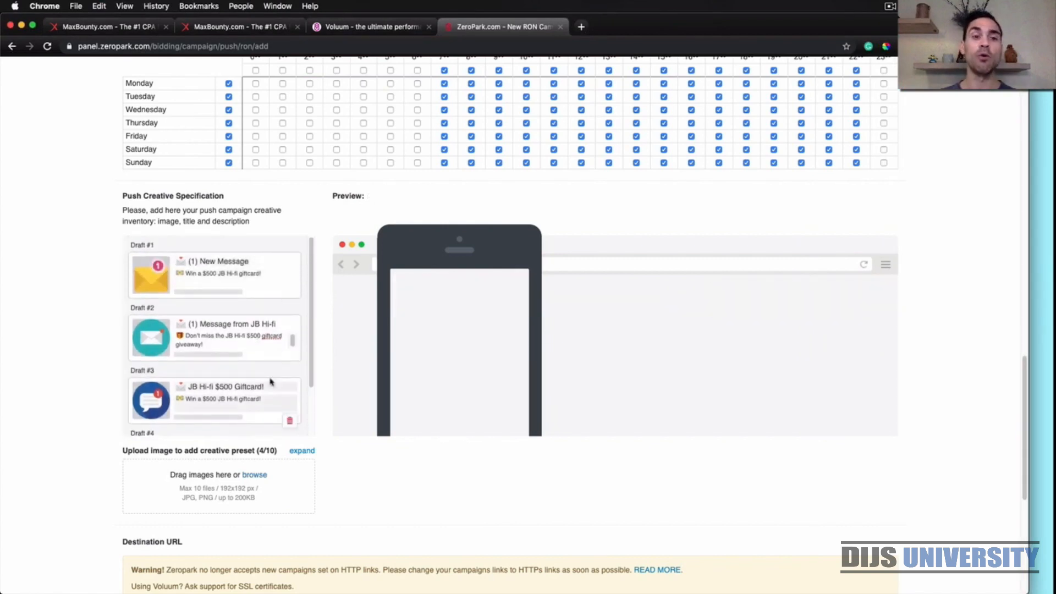
{"action": "scroll", "coordinate": [270, 381], "scroll_direction": "down", "scroll_amount": 2}
{"action": "scroll", "coordinate": [270, 382], "scroll_direction": "up", "scroll_amount": 2}
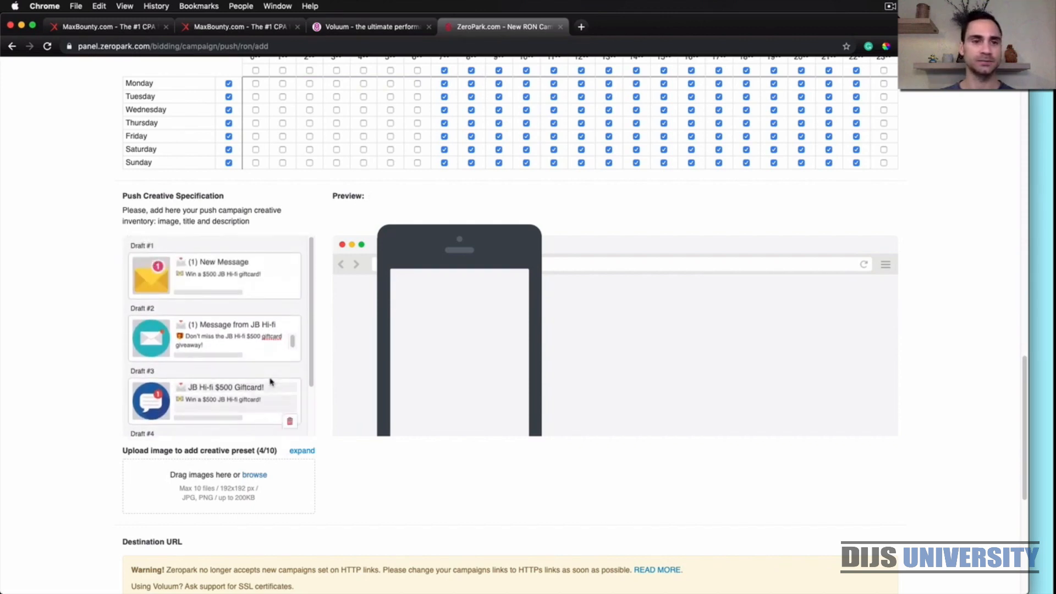
{"action": "scroll", "coordinate": [259, 352], "scroll_direction": "down", "scroll_amount": 2}
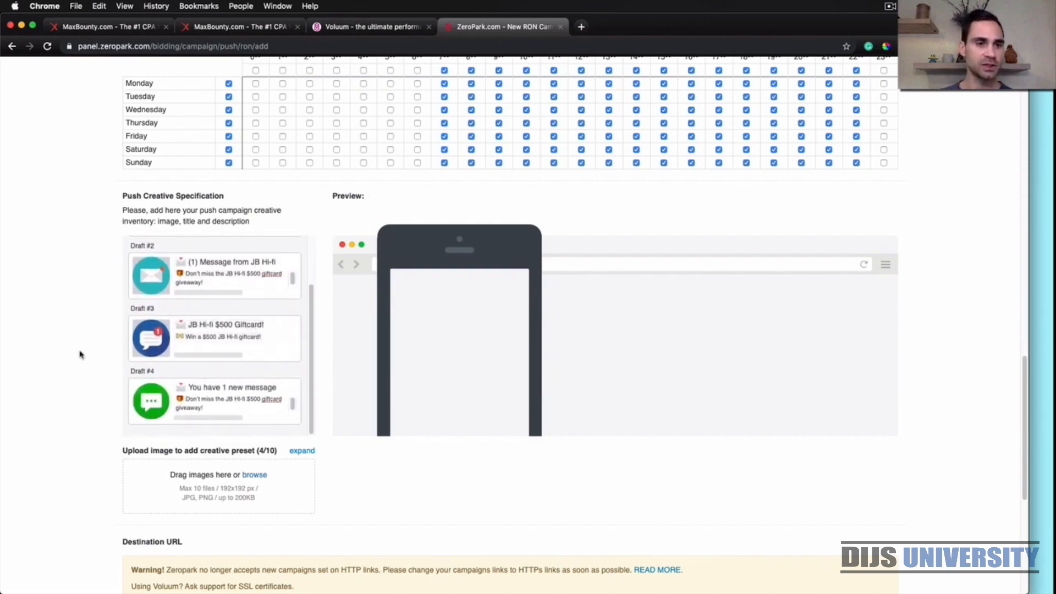
{"action": "scroll", "coordinate": [104, 403], "scroll_direction": "up", "scroll_amount": 10}
{"action": "scroll", "coordinate": [104, 404], "scroll_direction": "up", "scroll_amount": 10}
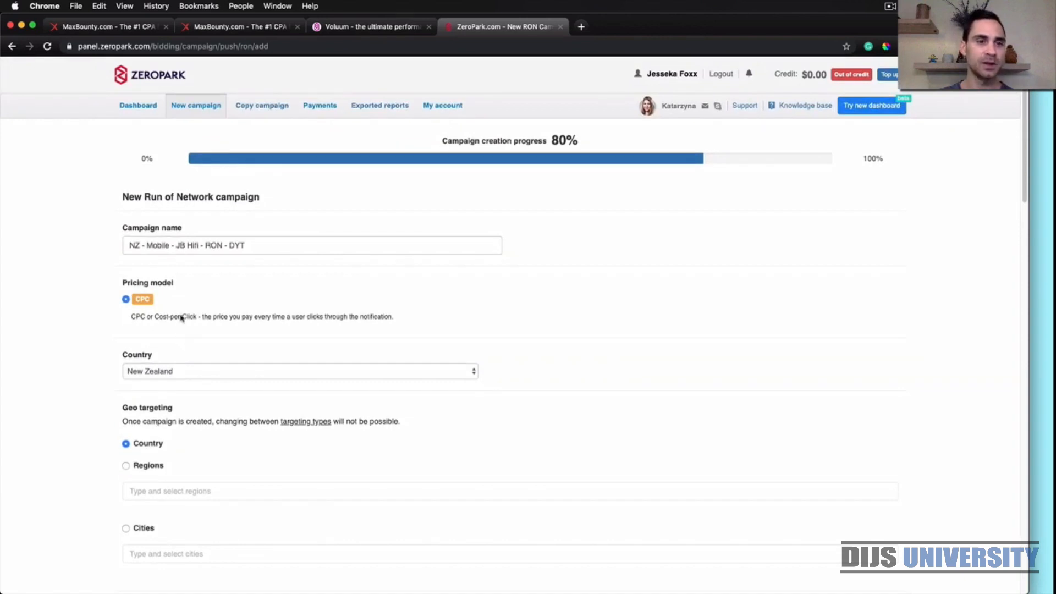
Review the campaign's geo and language targeting, bid, budgets, traffic and frequency filters, adult filtering and day parting schedule
{"action": "scroll", "coordinate": [101, 318], "scroll_direction": "down", "scroll_amount": 1}
{"action": "scroll", "coordinate": [101, 318], "scroll_direction": "down", "scroll_amount": 4}
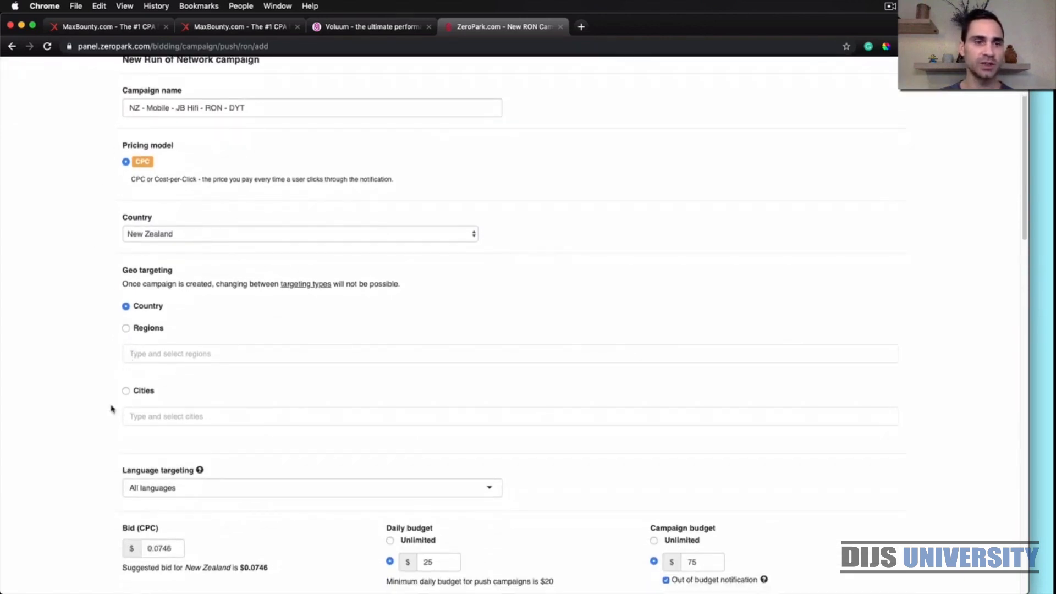
{"action": "scroll", "coordinate": [112, 410], "scroll_direction": "down", "scroll_amount": 2}
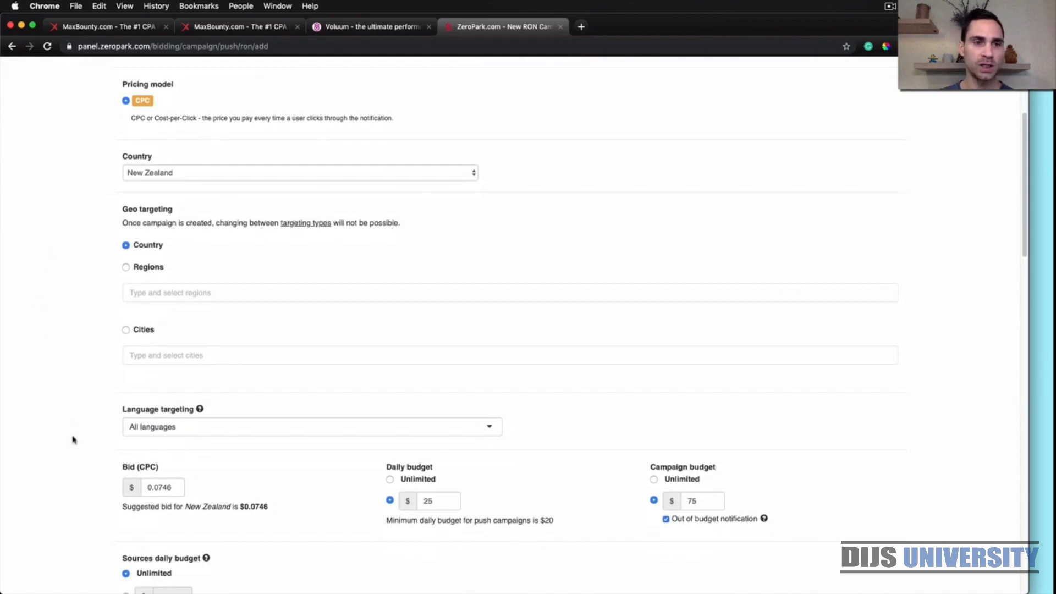
{"action": "scroll", "coordinate": [72, 437], "scroll_direction": "down", "scroll_amount": 6}
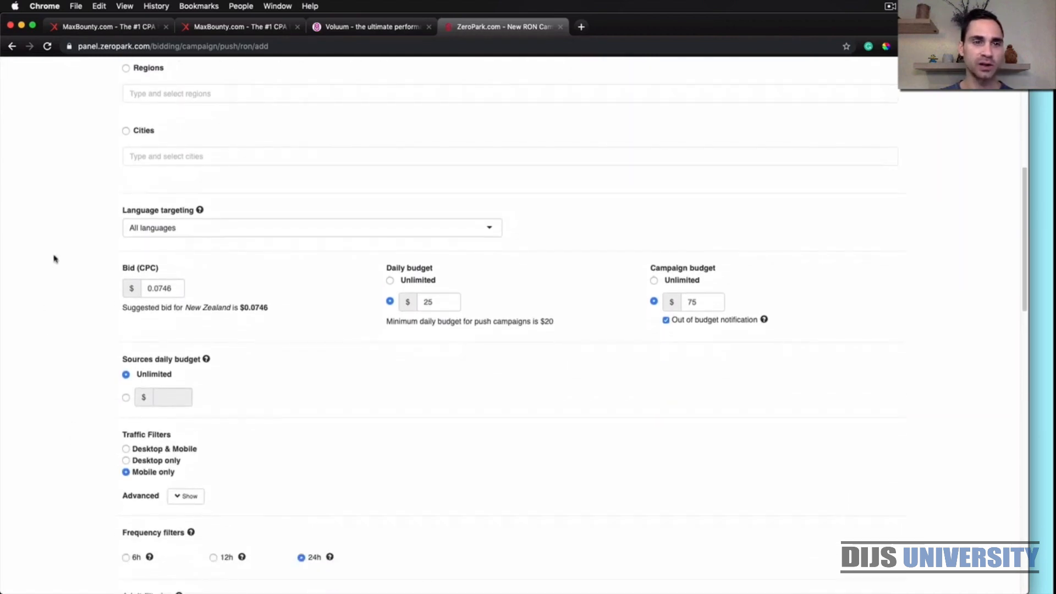
{"action": "scroll", "coordinate": [68, 399], "scroll_direction": "down", "scroll_amount": 1}
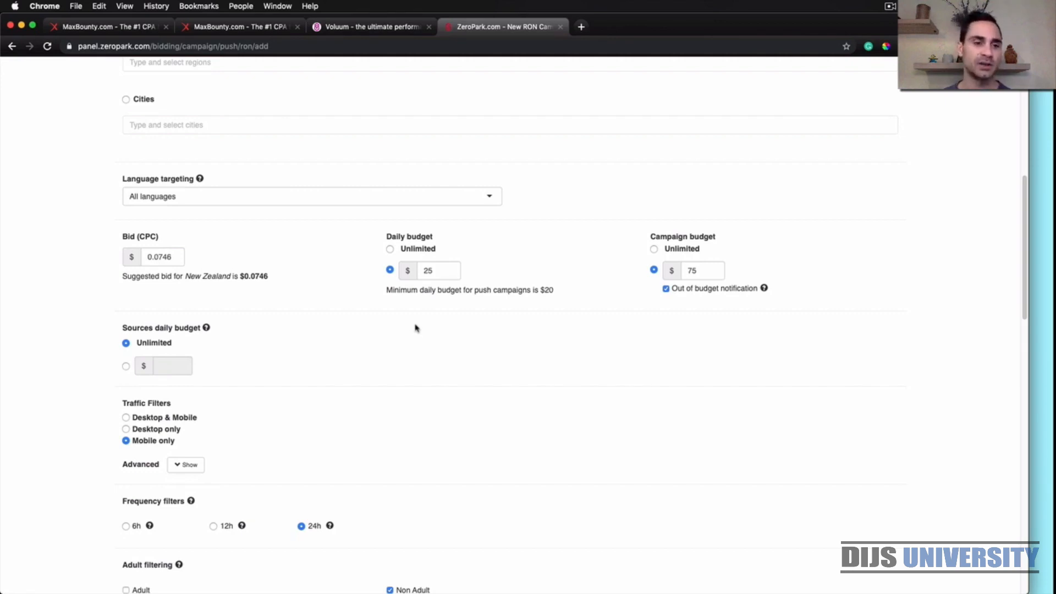
{"action": "scroll", "coordinate": [416, 331], "scroll_direction": "down", "scroll_amount": 1}
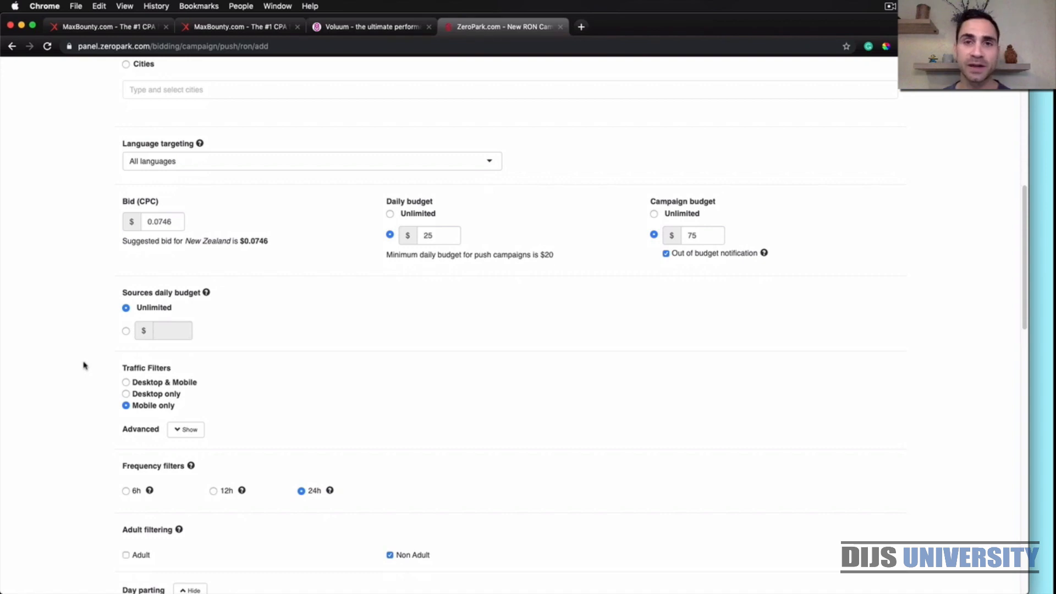
{"action": "scroll", "coordinate": [84, 366], "scroll_direction": "down", "scroll_amount": 3}
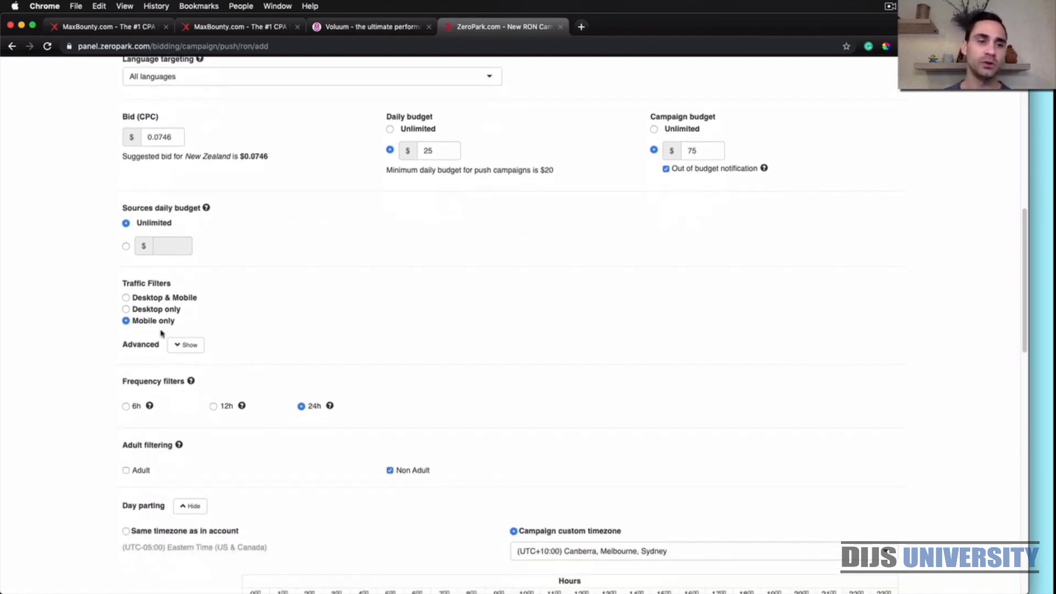
{"action": "scroll", "coordinate": [91, 393], "scroll_direction": "down", "scroll_amount": 1}
{"action": "scroll", "coordinate": [90, 392], "scroll_direction": "down", "scroll_amount": 3}
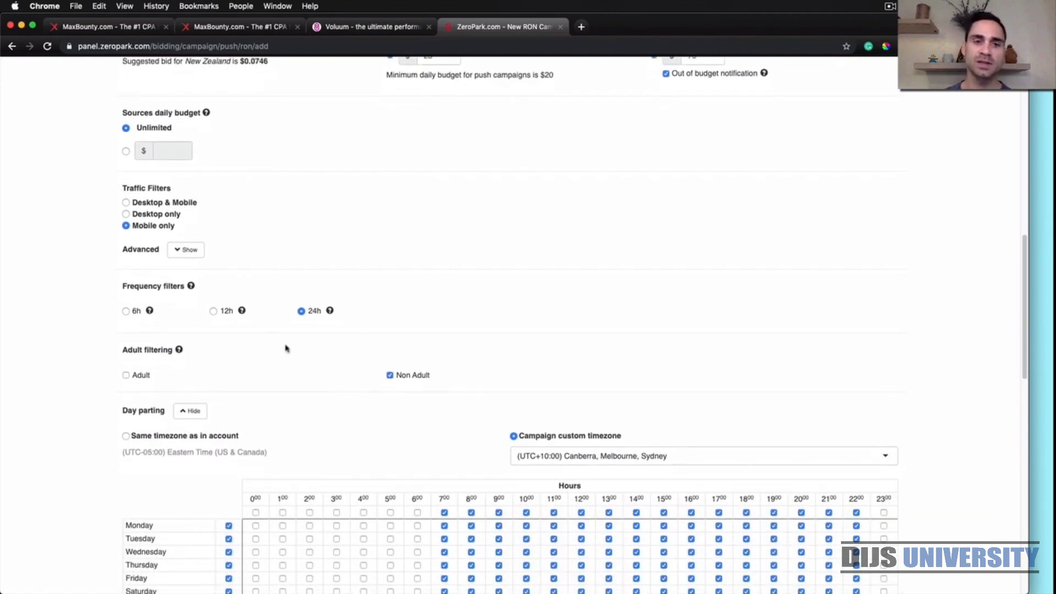
{"action": "scroll", "coordinate": [78, 442], "scroll_direction": "down", "scroll_amount": 10}
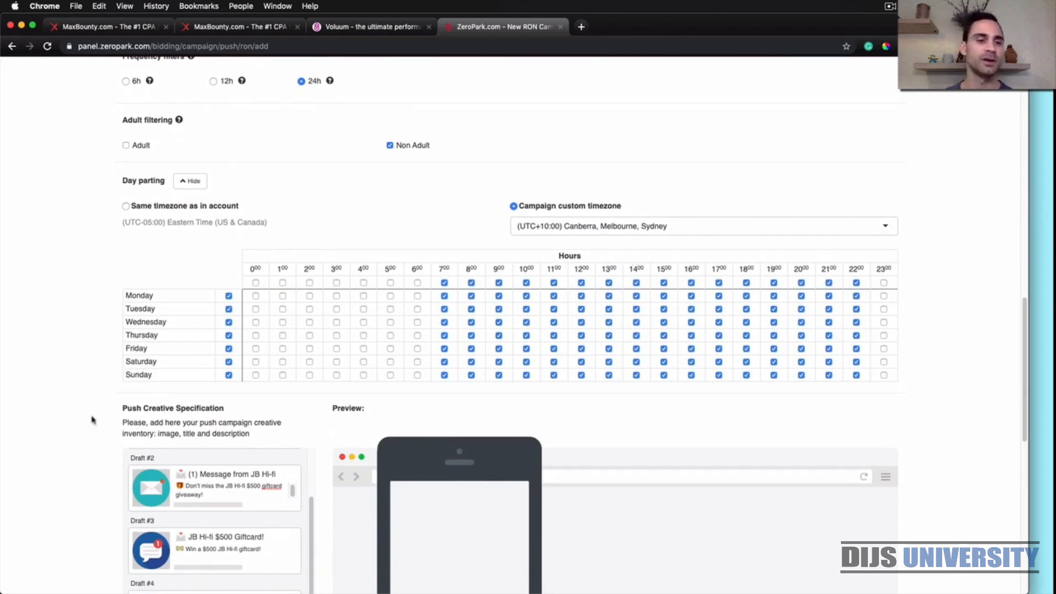
Review the four push creative drafts, the destination URL, and the campaign vertical, prelander and status-after-approval settings
{"action": "scroll", "coordinate": [91, 418], "scroll_direction": "down", "scroll_amount": 5}
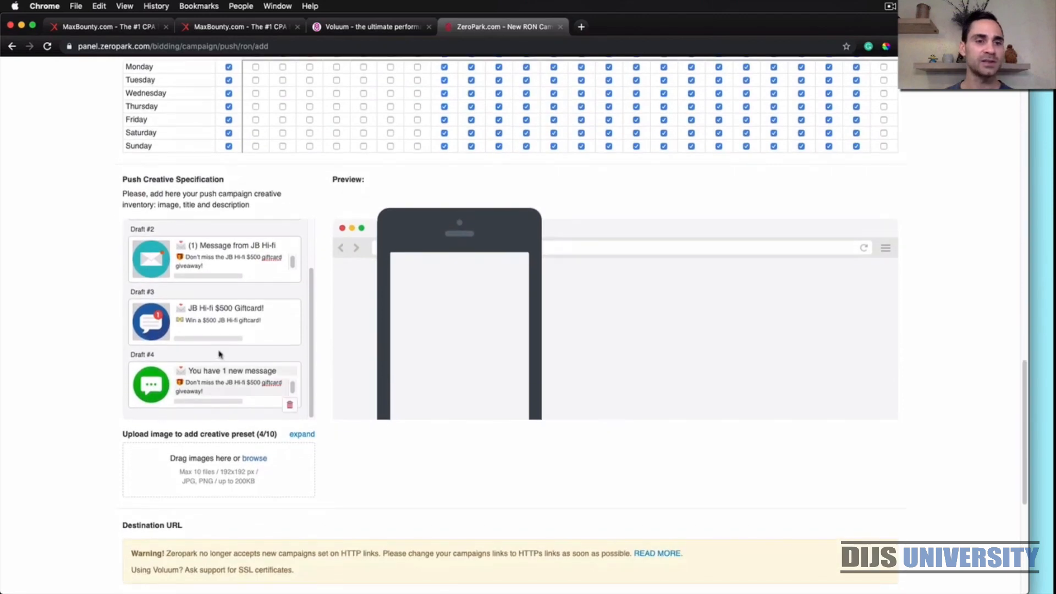
{"action": "scroll", "coordinate": [220, 354], "scroll_direction": "up", "scroll_amount": 1}
{"action": "scroll", "coordinate": [220, 354], "scroll_direction": "up", "scroll_amount": 2}
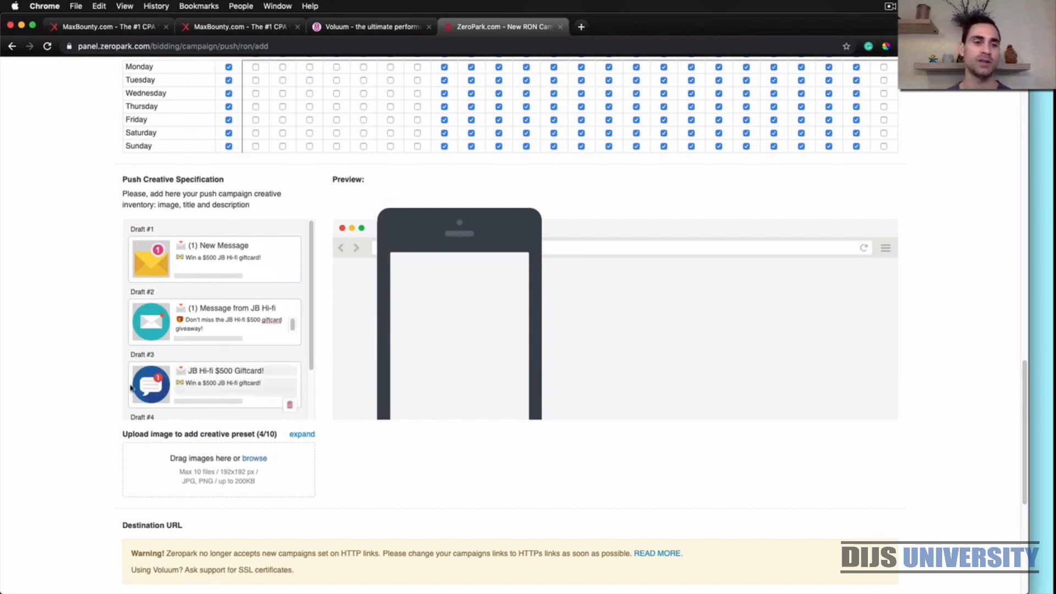
{"action": "scroll", "coordinate": [118, 396], "scroll_direction": "down", "scroll_amount": 5}
{"action": "scroll", "coordinate": [115, 396], "scroll_direction": "down", "scroll_amount": 1}
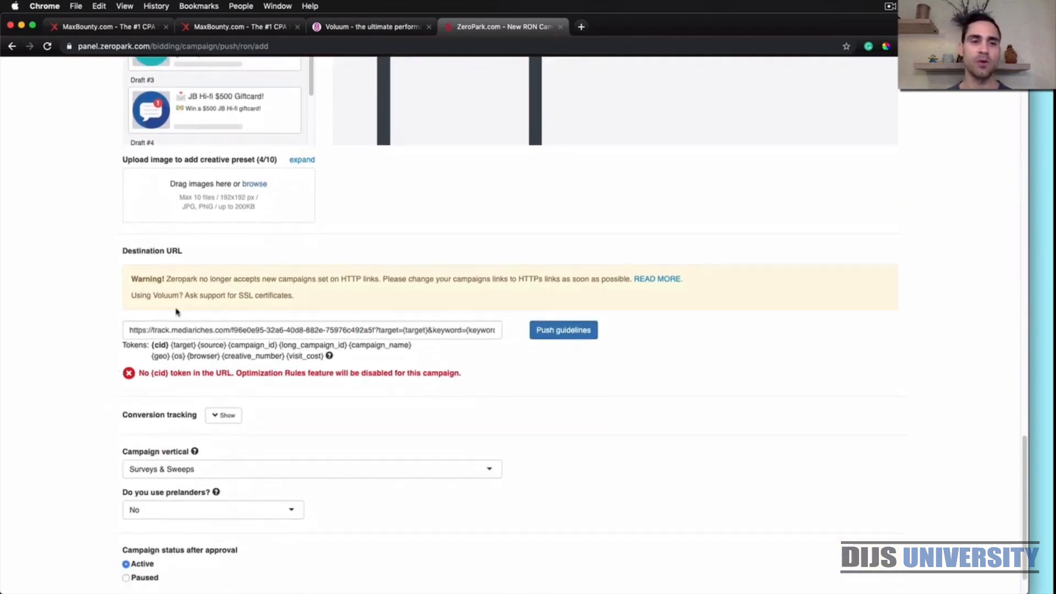
{"action": "scroll", "coordinate": [88, 477], "scroll_direction": "down", "scroll_amount": 2}
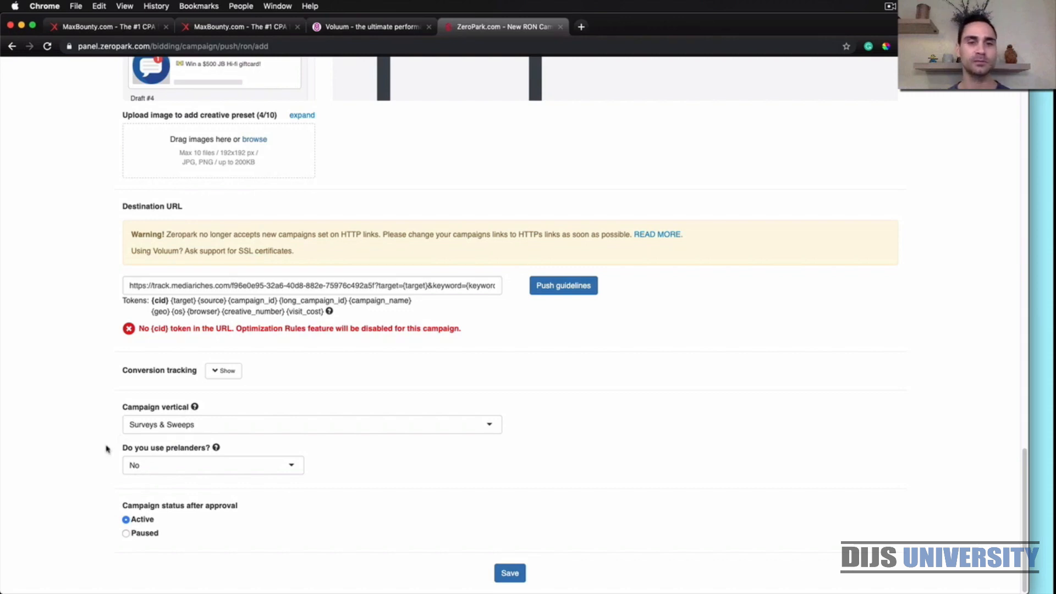
{"action": "scroll", "coordinate": [106, 449], "scroll_direction": "up", "scroll_amount": 10}
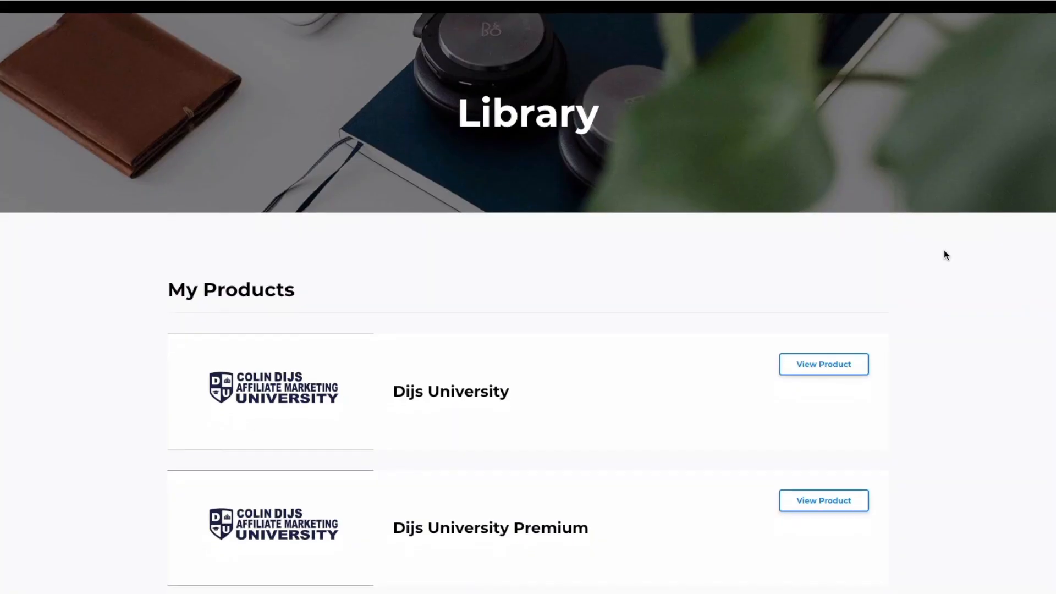
Open Dijs University Premium from the product library and look through its Intro to CPA Marketing Course lessons and the Dijs University course categories
{"action": "scroll", "coordinate": [945, 253], "scroll_direction": "down", "scroll_amount": 1}
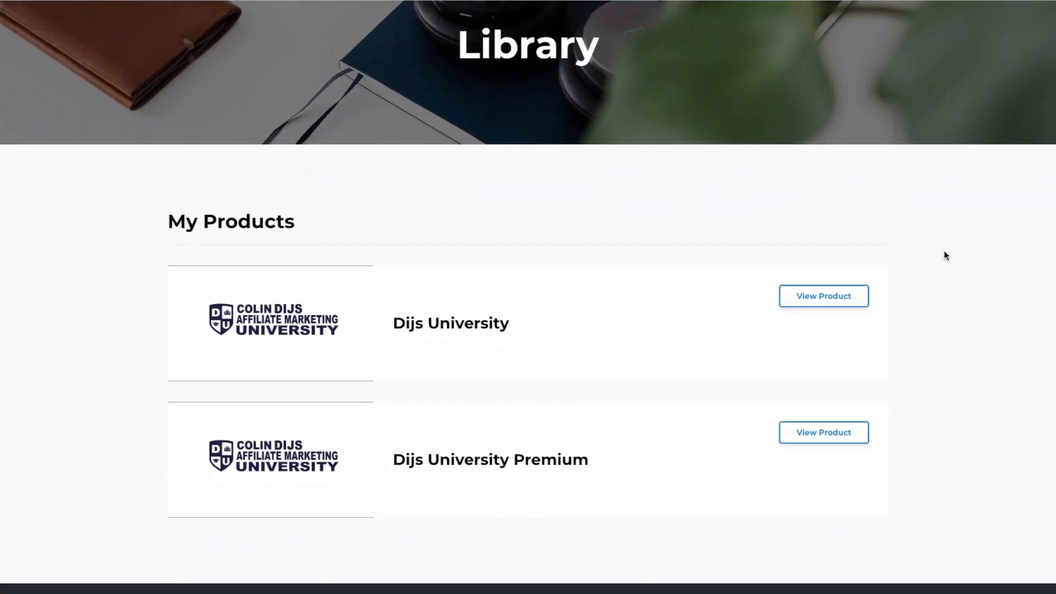
{"action": "left_click", "coordinate": [819, 426]}
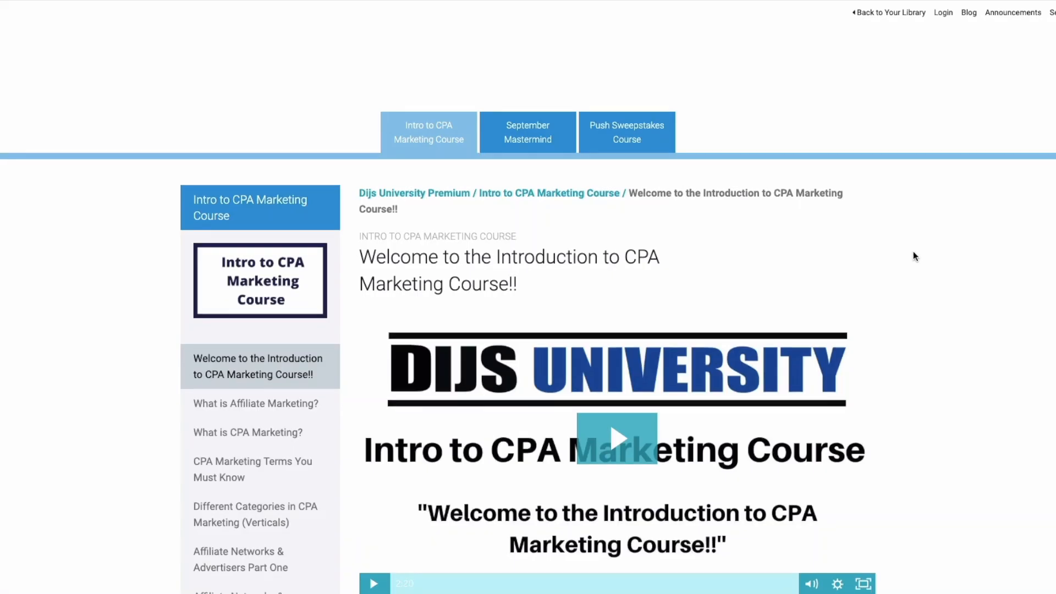
{"action": "scroll", "coordinate": [914, 257], "scroll_direction": "down", "scroll_amount": 2}
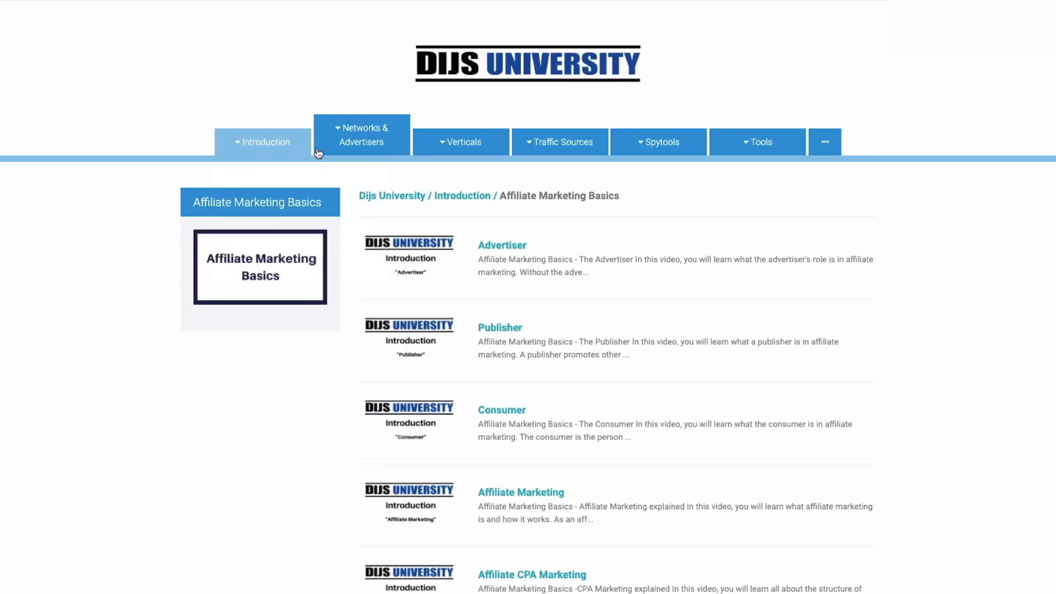
{"action": "mouse_move", "coordinate": [418, 152]}
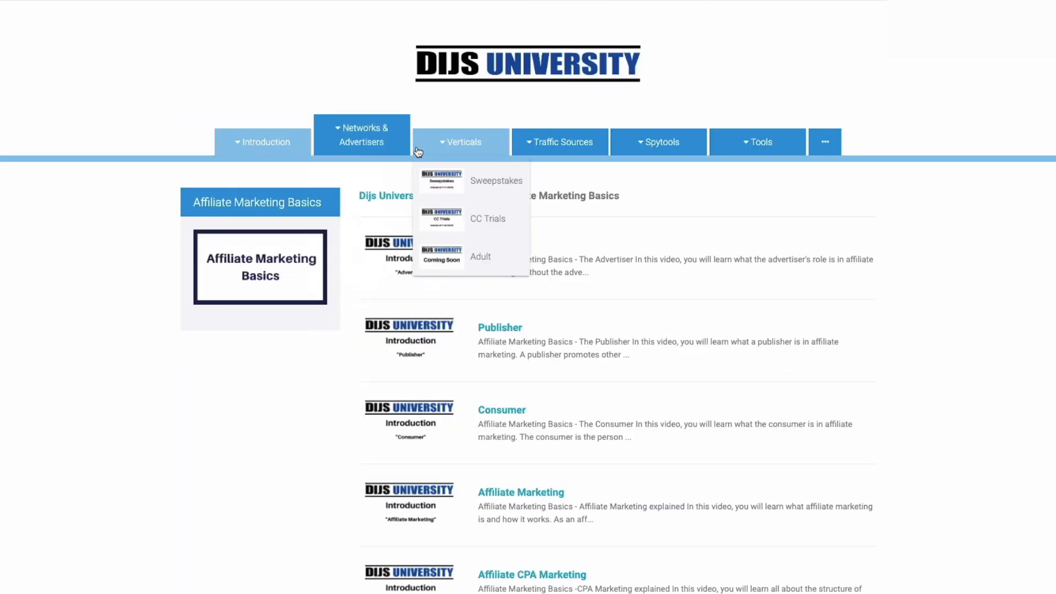